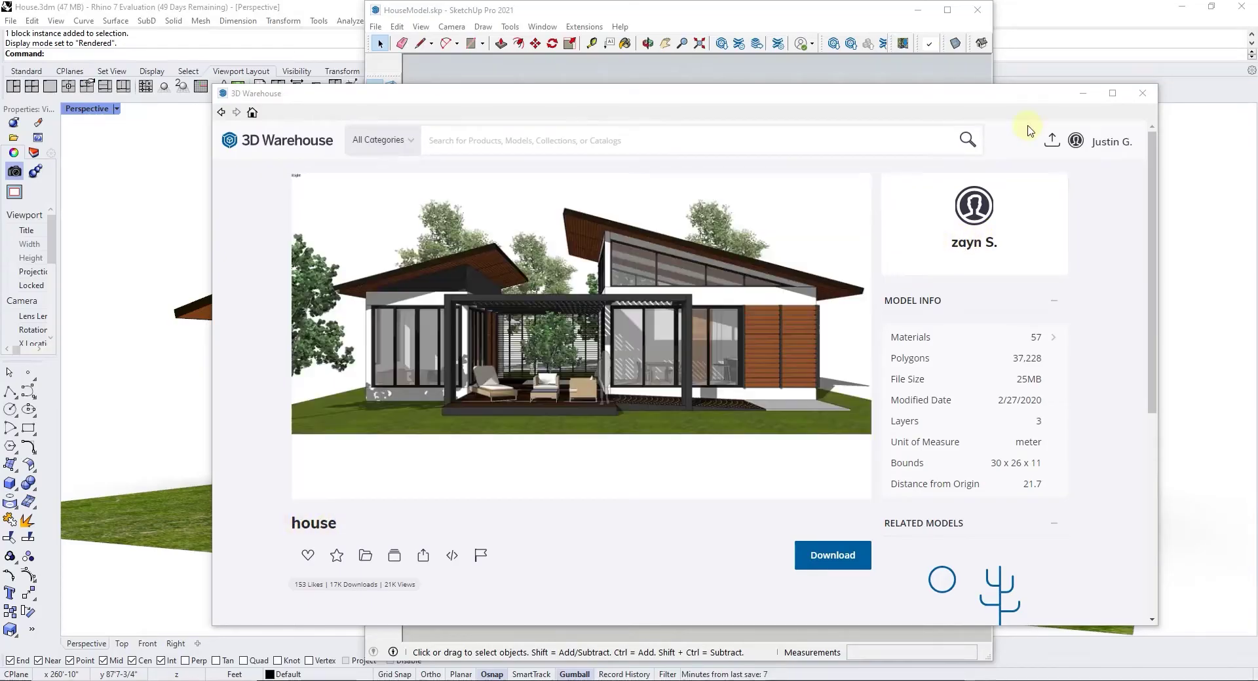
# Close the 3D Warehouse window and examine the rendered house model from different angles.
pyautogui.click(1148, 103)
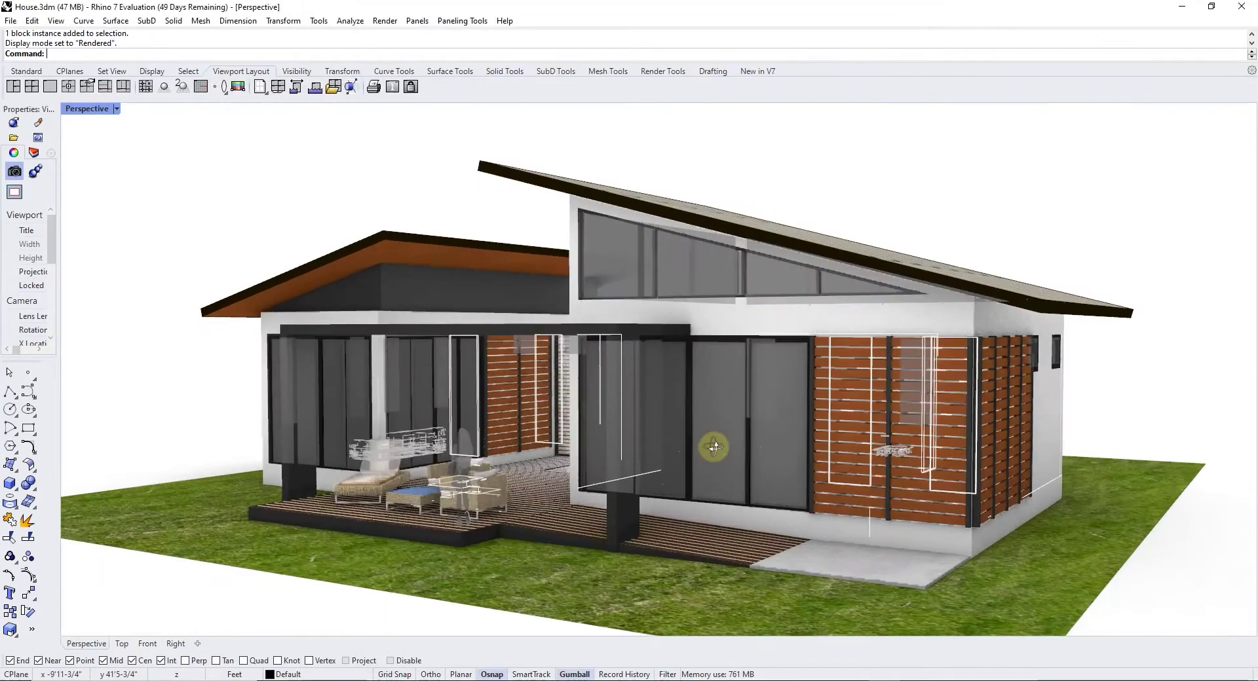
pyautogui.moveTo(725, 450)
pyautogui.mouseDown(button='right')
pyautogui.moveTo(902, 450)
pyautogui.moveTo(702, 450)
pyautogui.mouseUp(button='right')
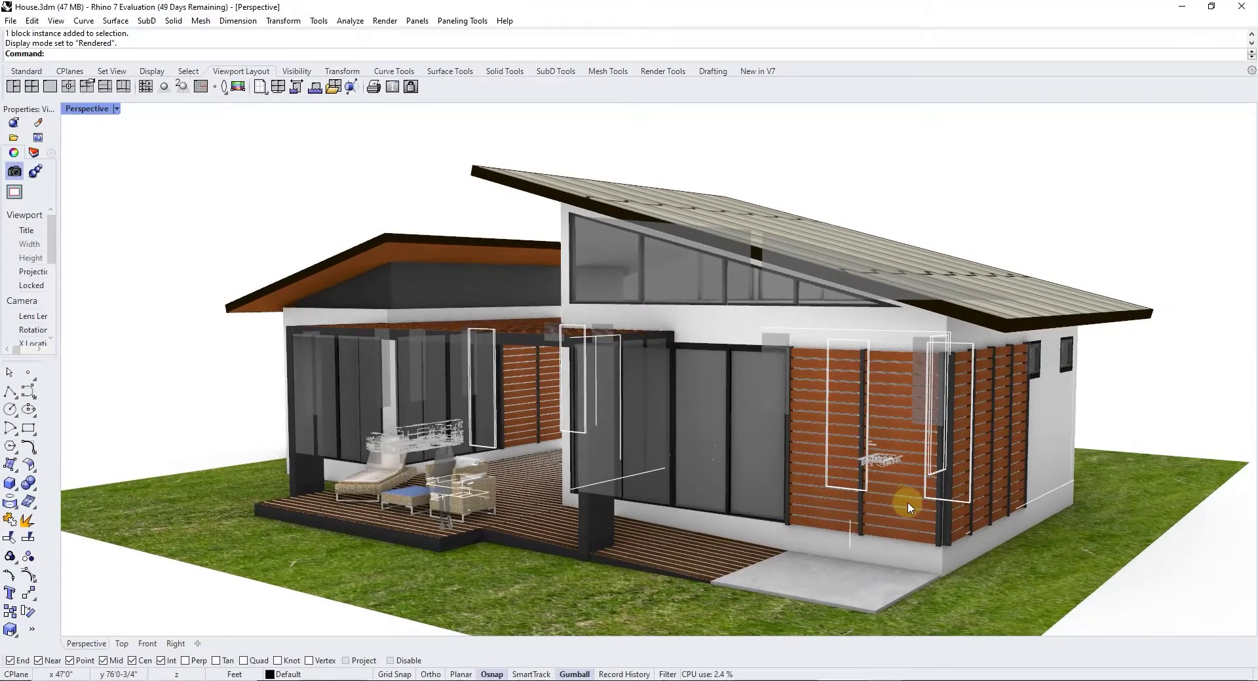
pyautogui.moveTo(704, 503); pyautogui.dragTo(707, 483, button='right')
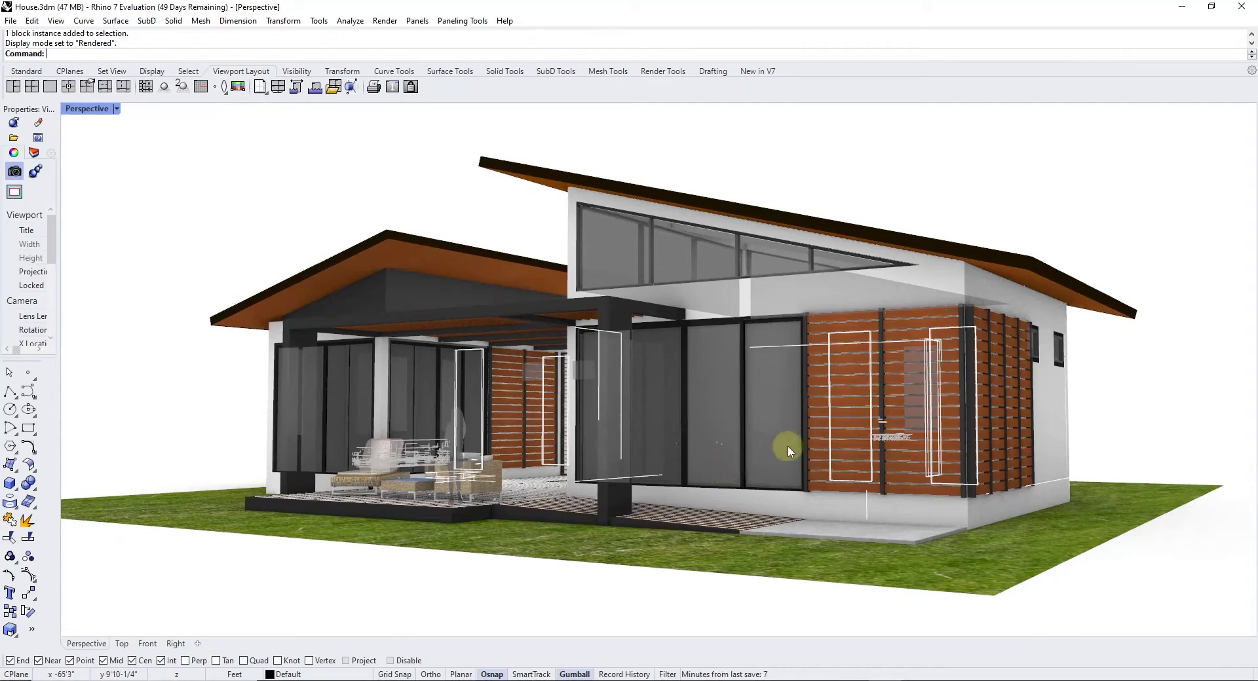
pyautogui.moveTo(811, 428); pyautogui.dragTo(804, 444, button='right')
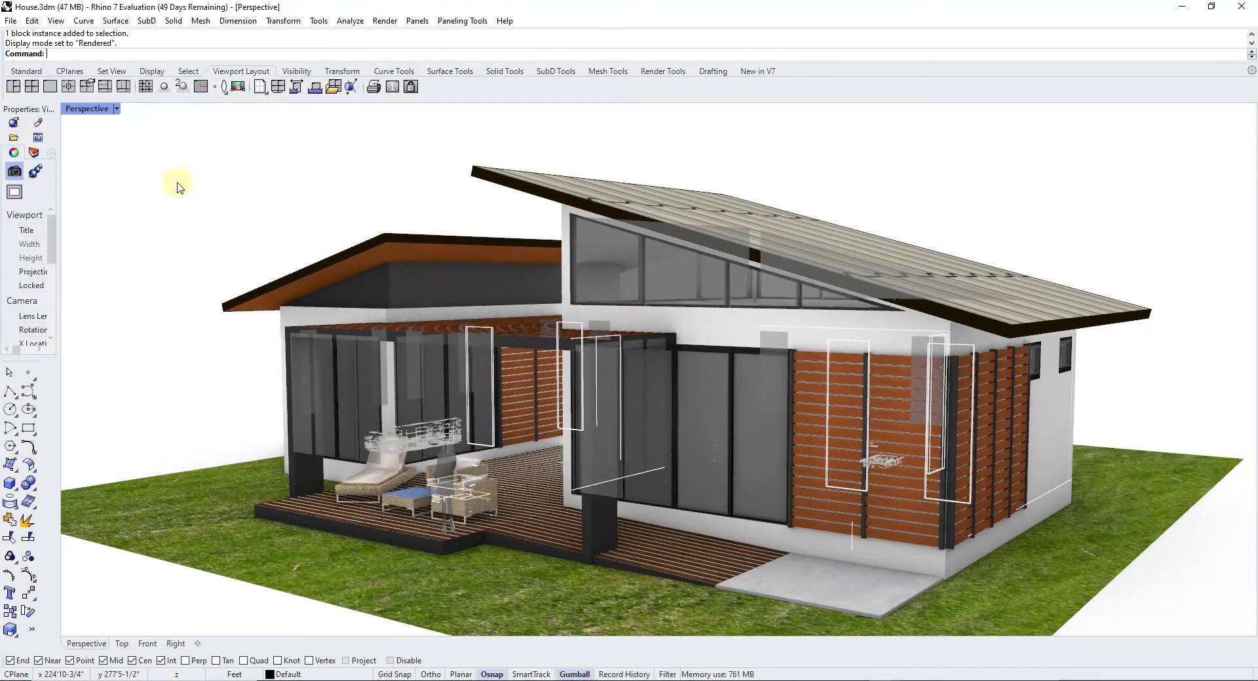
# Show the four-viewport layout, return to the maximized Perspective viewport, and view the house from above and from its front corner.
pyautogui.doubleClick(88, 109)
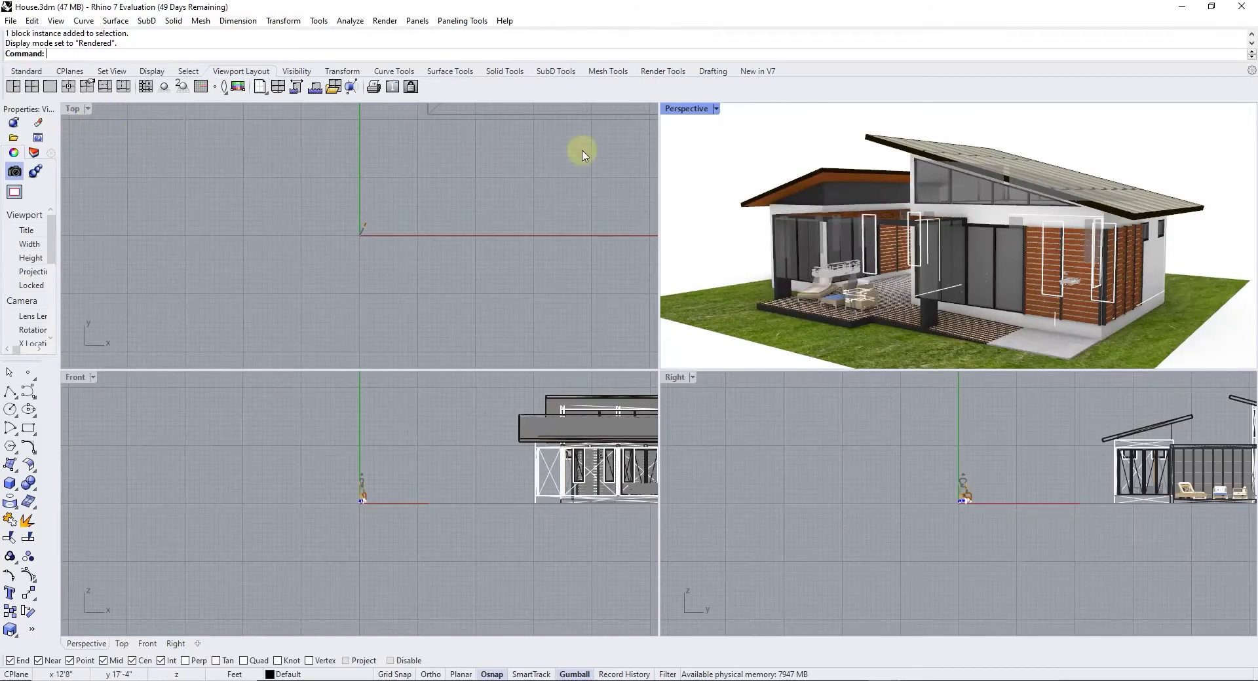
pyautogui.doubleClick(693, 113)
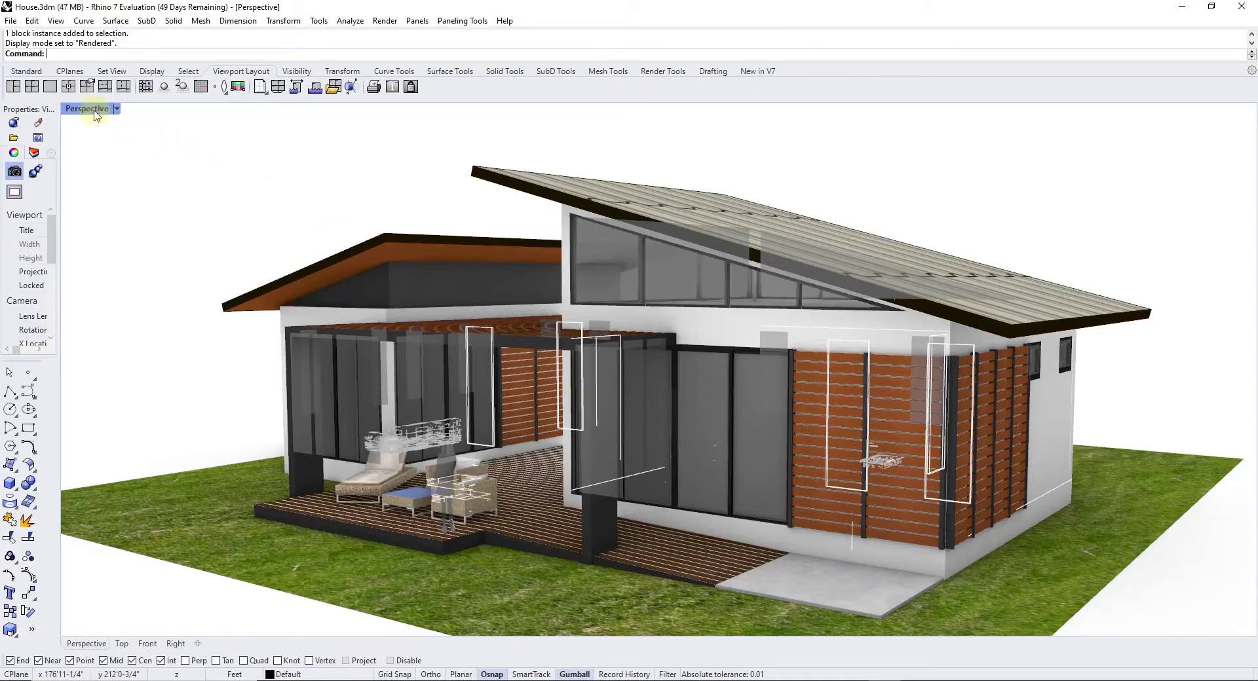
pyautogui.moveTo(554, 502); pyautogui.dragTo(738, 299, button='right')
pyautogui.rightClick(739, 299)
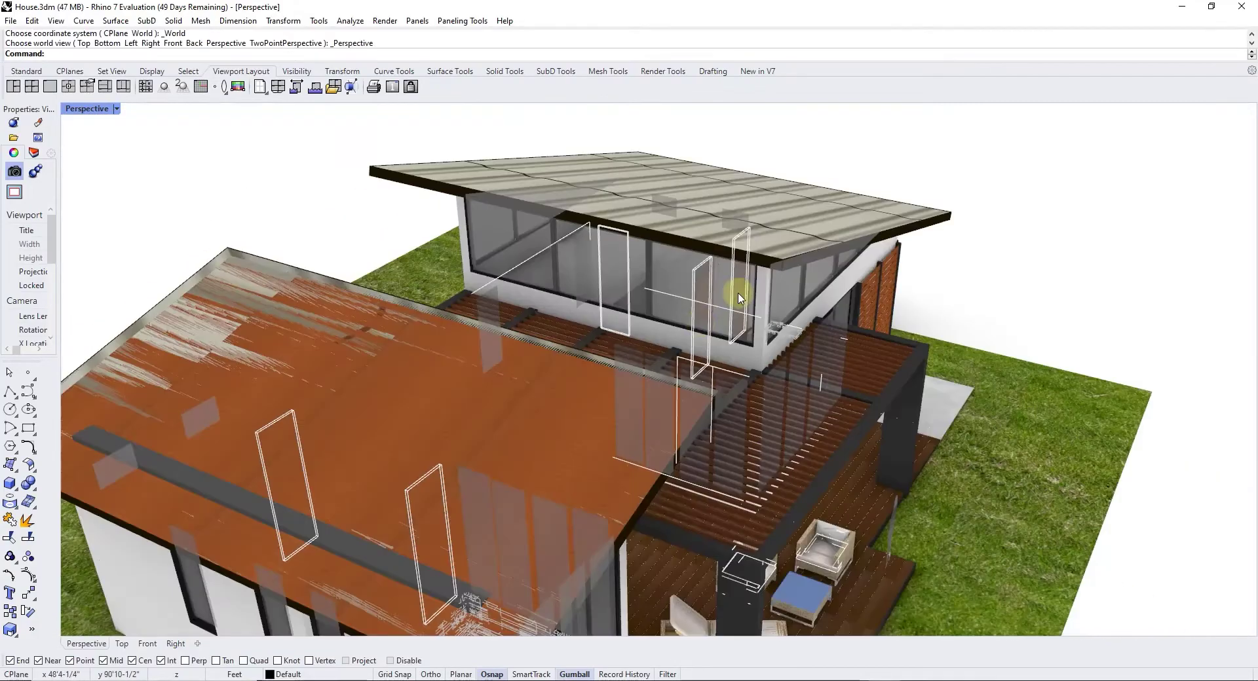
pyautogui.moveTo(849, 446)
pyautogui.mouseDown(button='right')
pyautogui.moveTo(665, 401)
pyautogui.moveTo(640, 309)
pyautogui.moveTo(640, 373)
pyautogui.mouseUp(button='right')
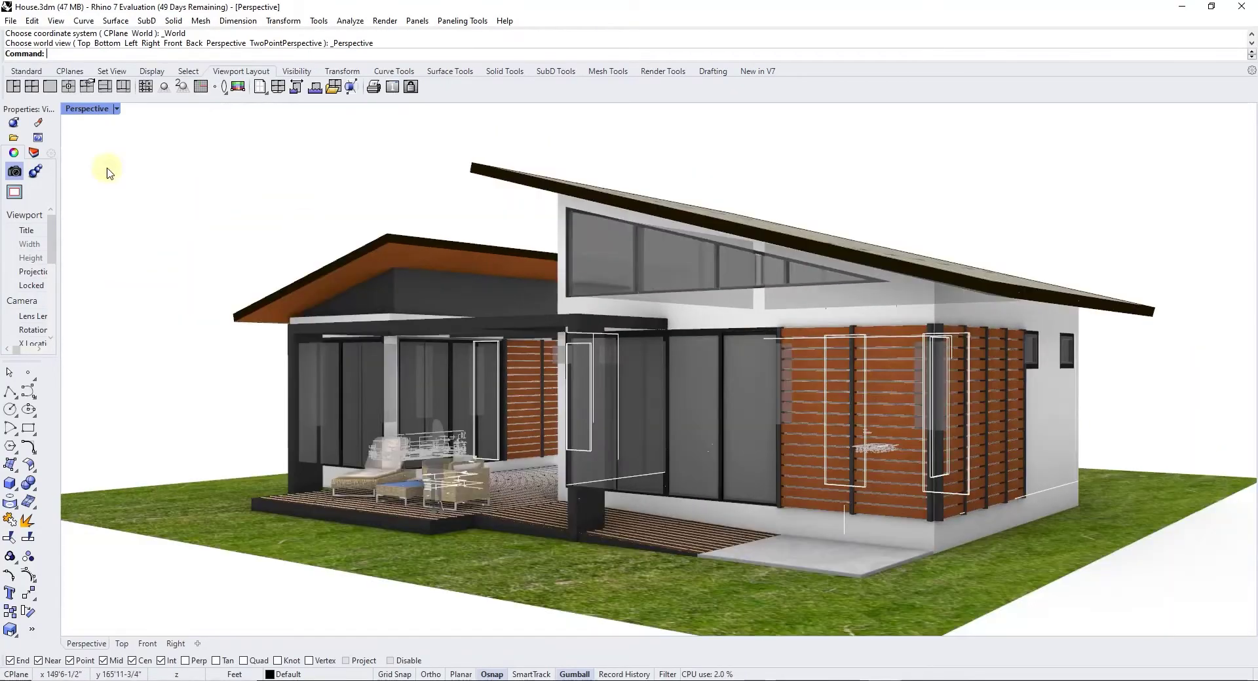
# Save the current viewport as a named view called "Perspective 1".
pyautogui.click(117, 109)
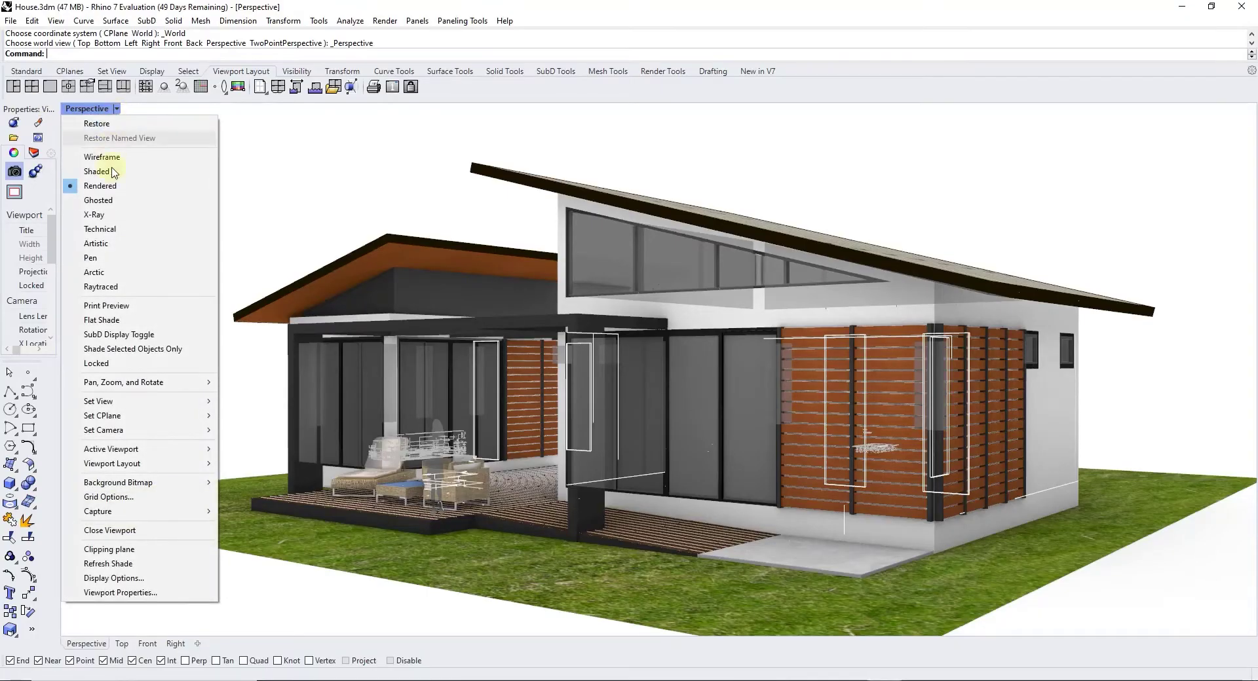
pyautogui.moveTo(97, 419)
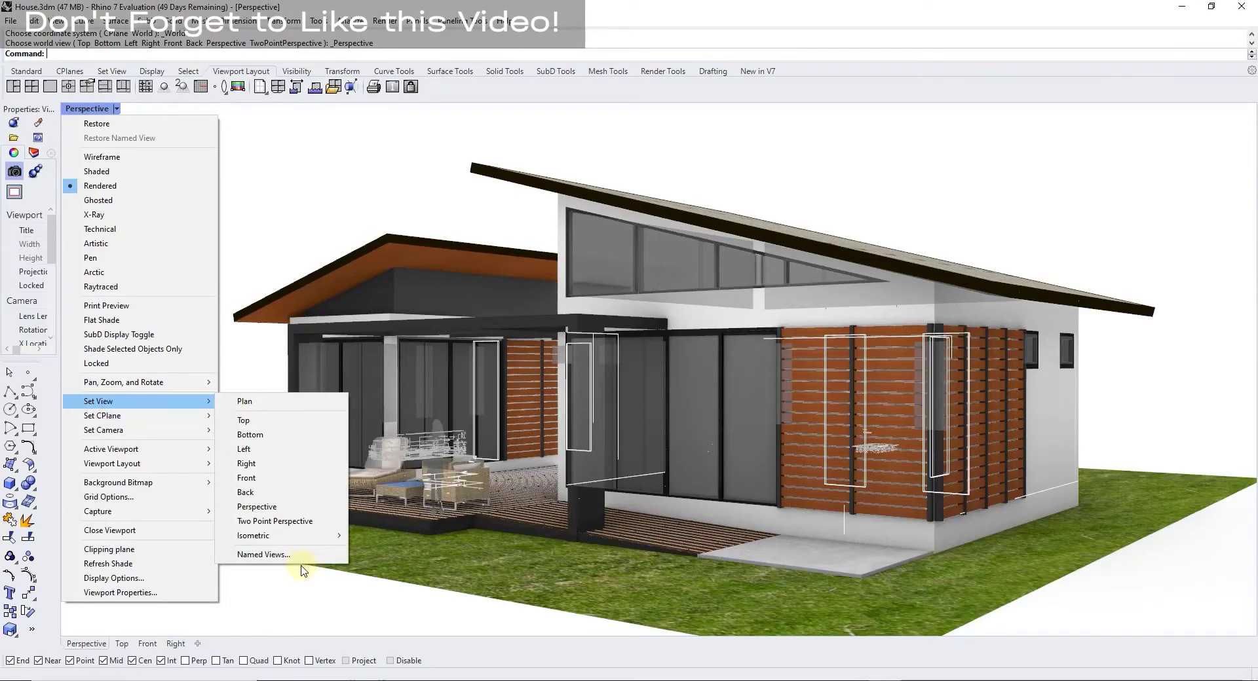
pyautogui.click(283, 555)
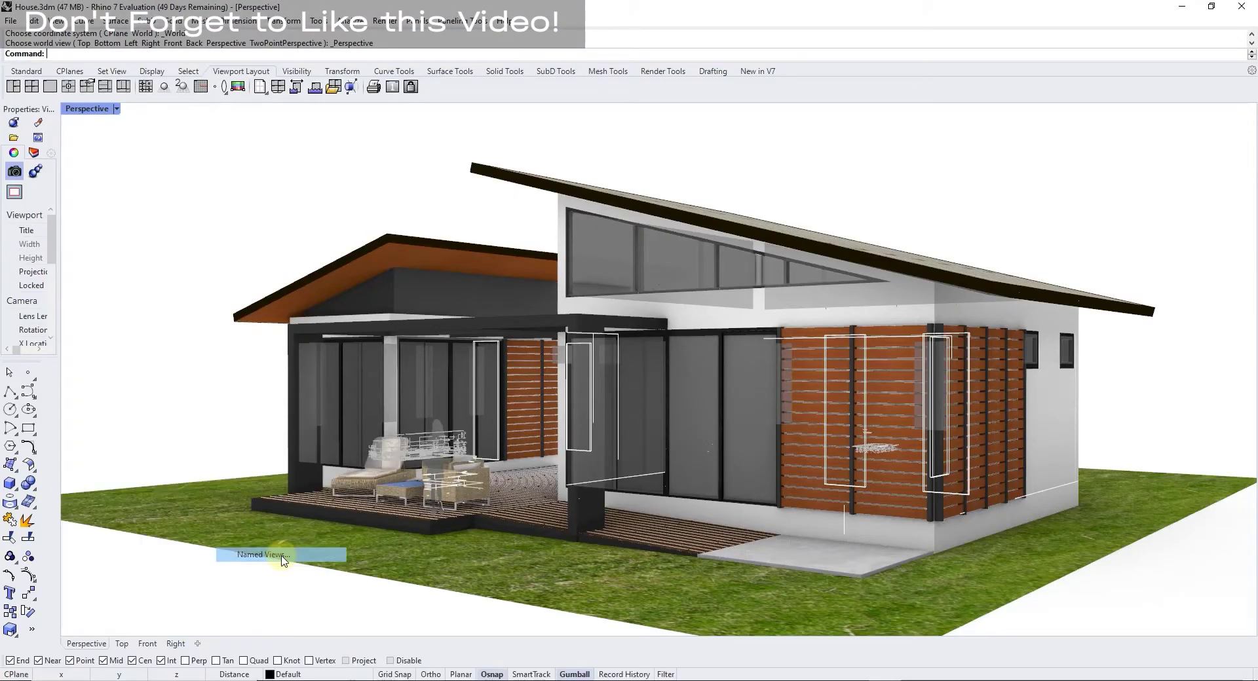
pyautogui.moveTo(366, 397); pyautogui.dragTo(181, 151)
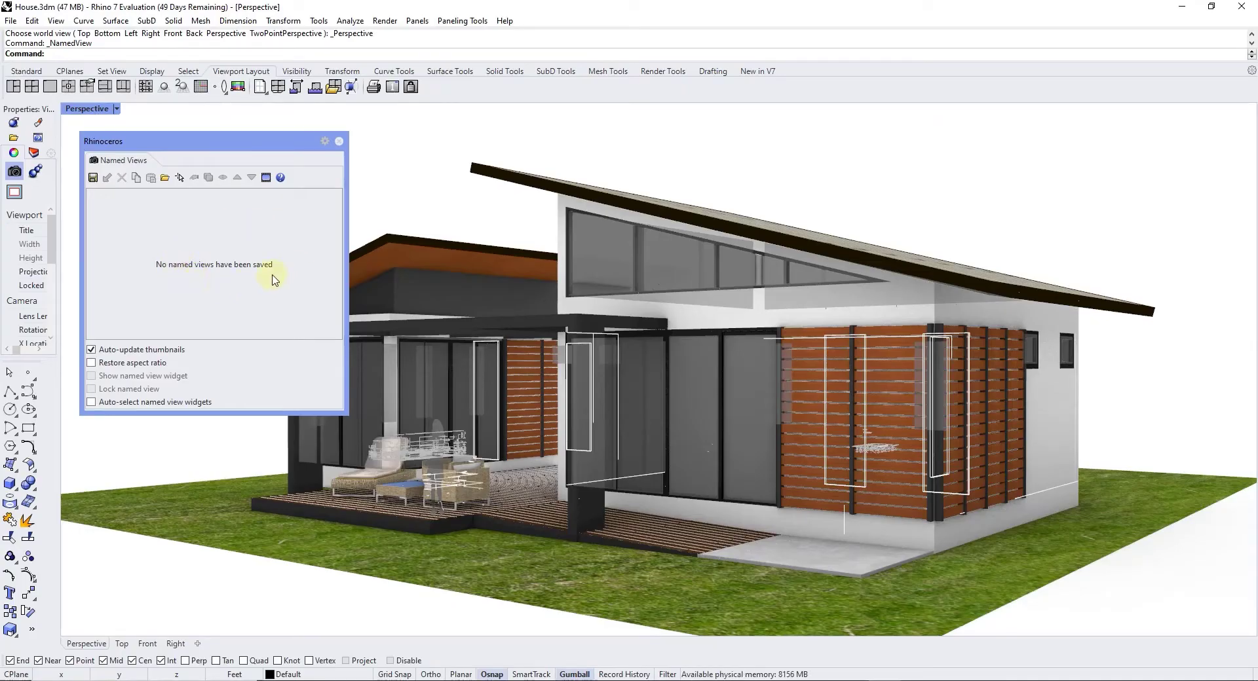
pyautogui.rightClick(225, 273)
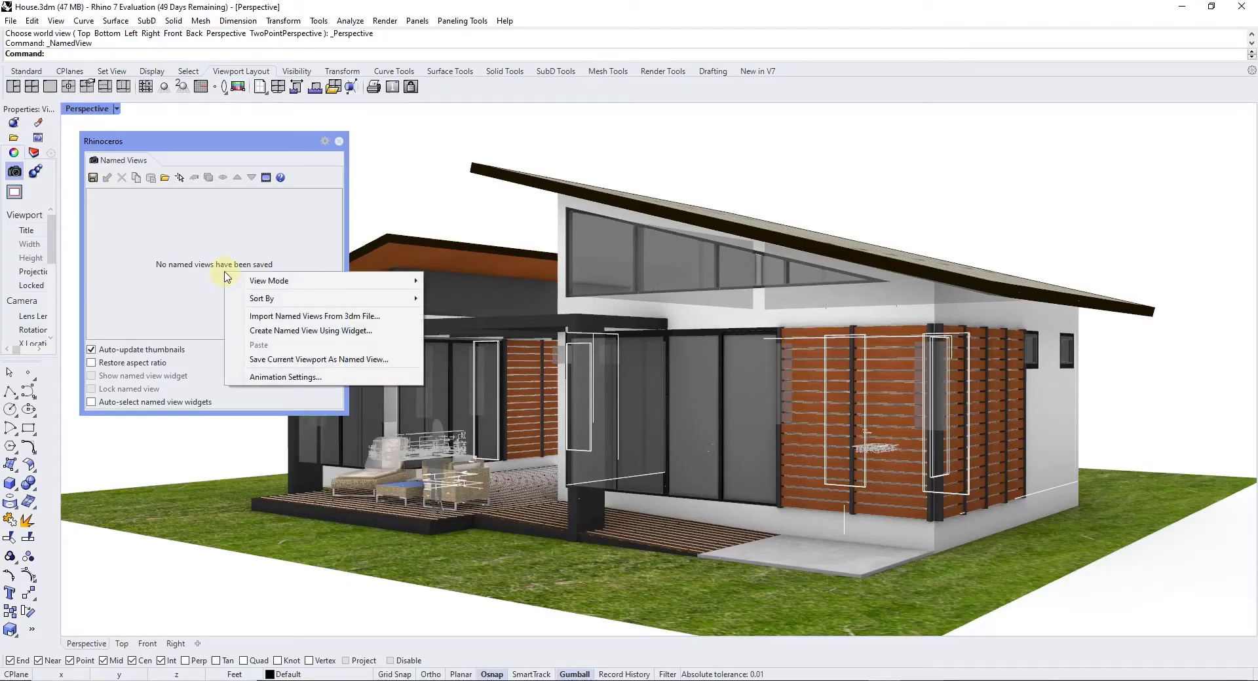
pyautogui.click(310, 361)
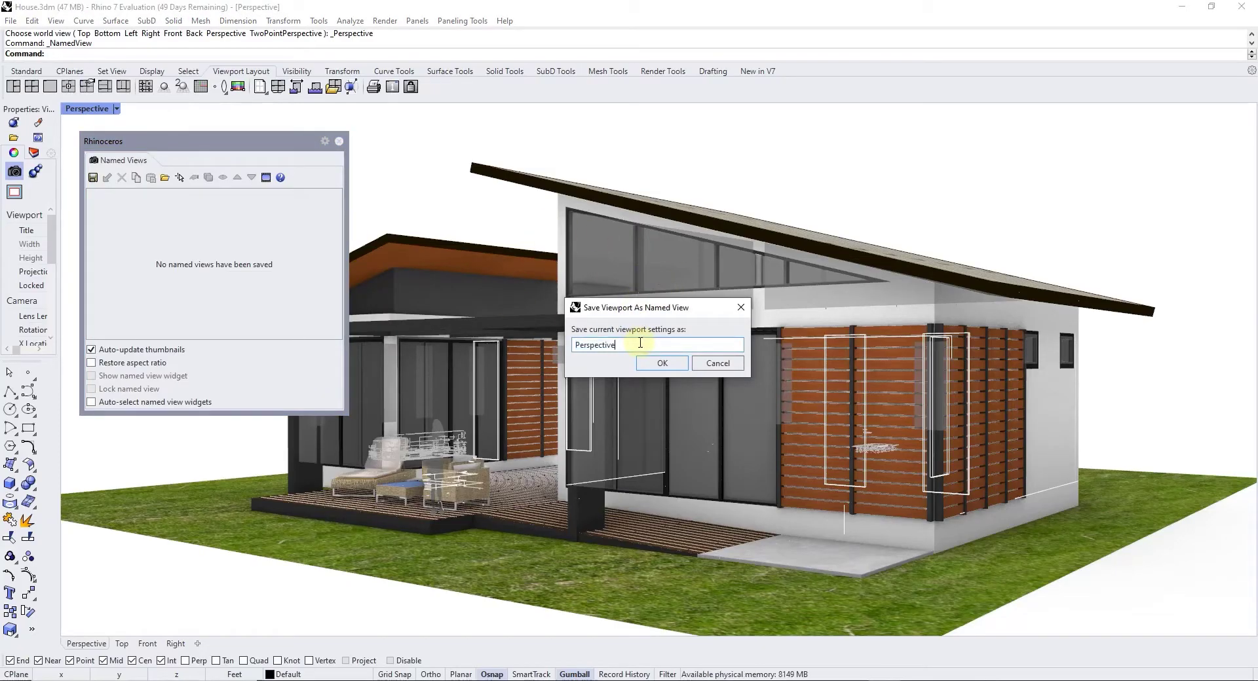
pyautogui.write('1')
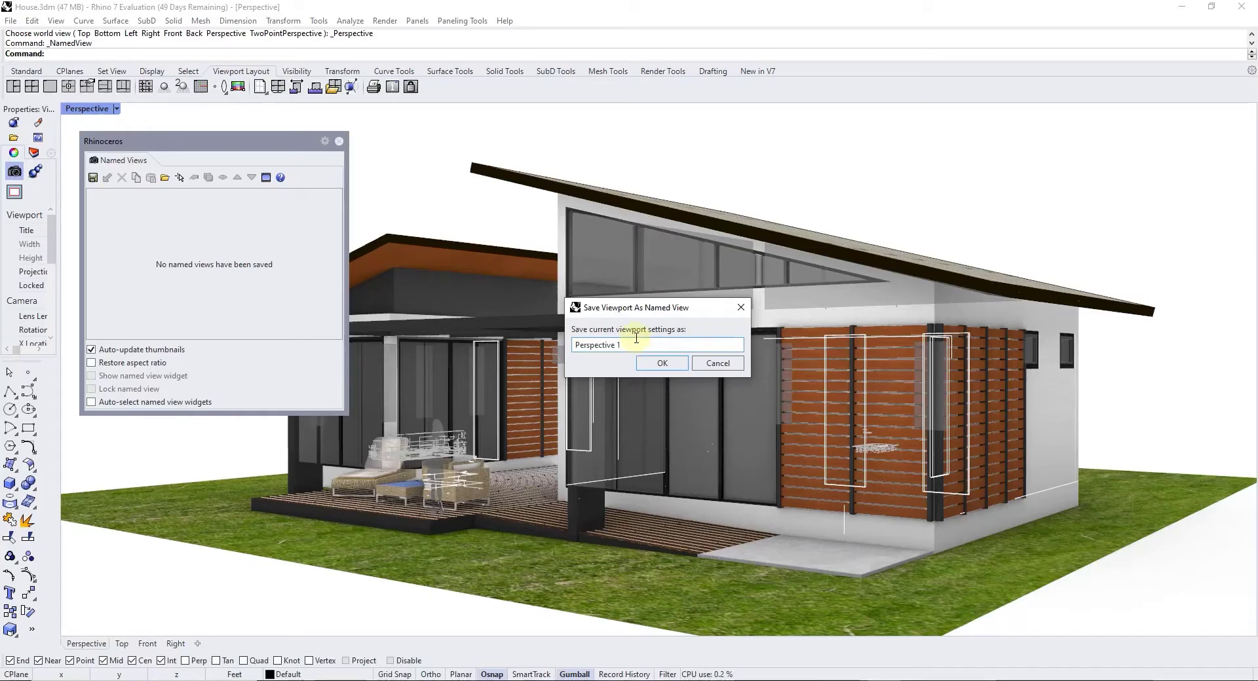
pyautogui.click(663, 365)
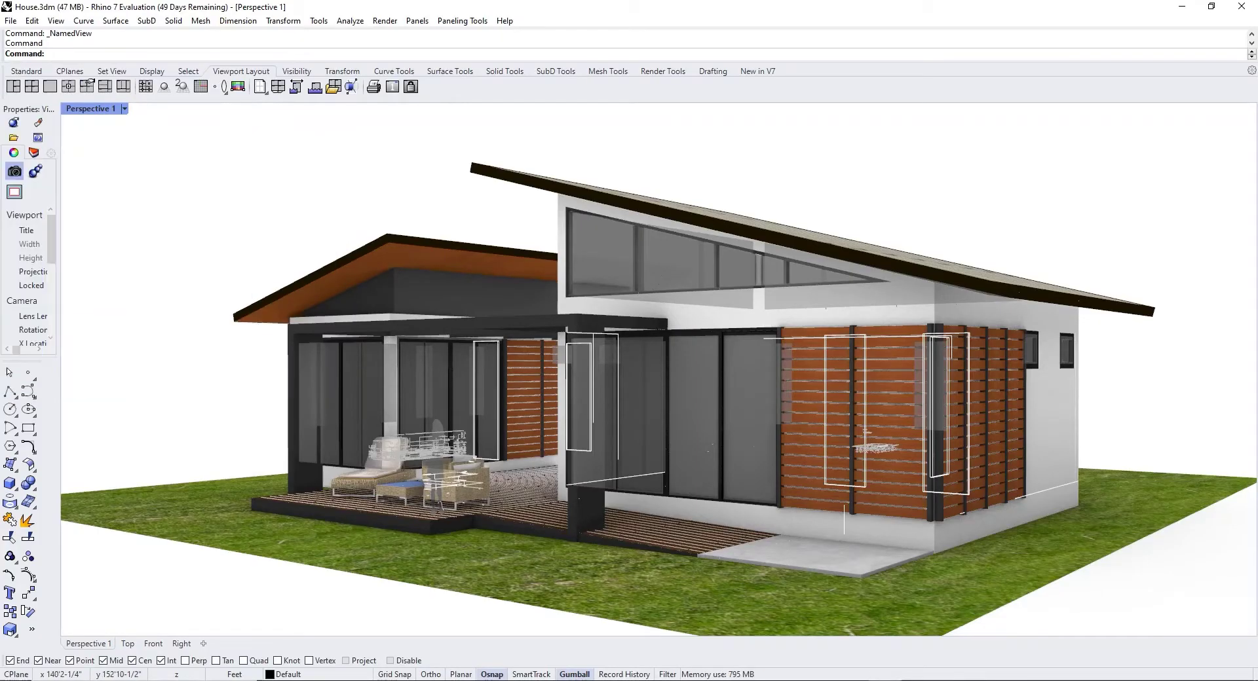
# Set the viewport to the saved "Perspective 1" view.
pyautogui.click(122, 109)
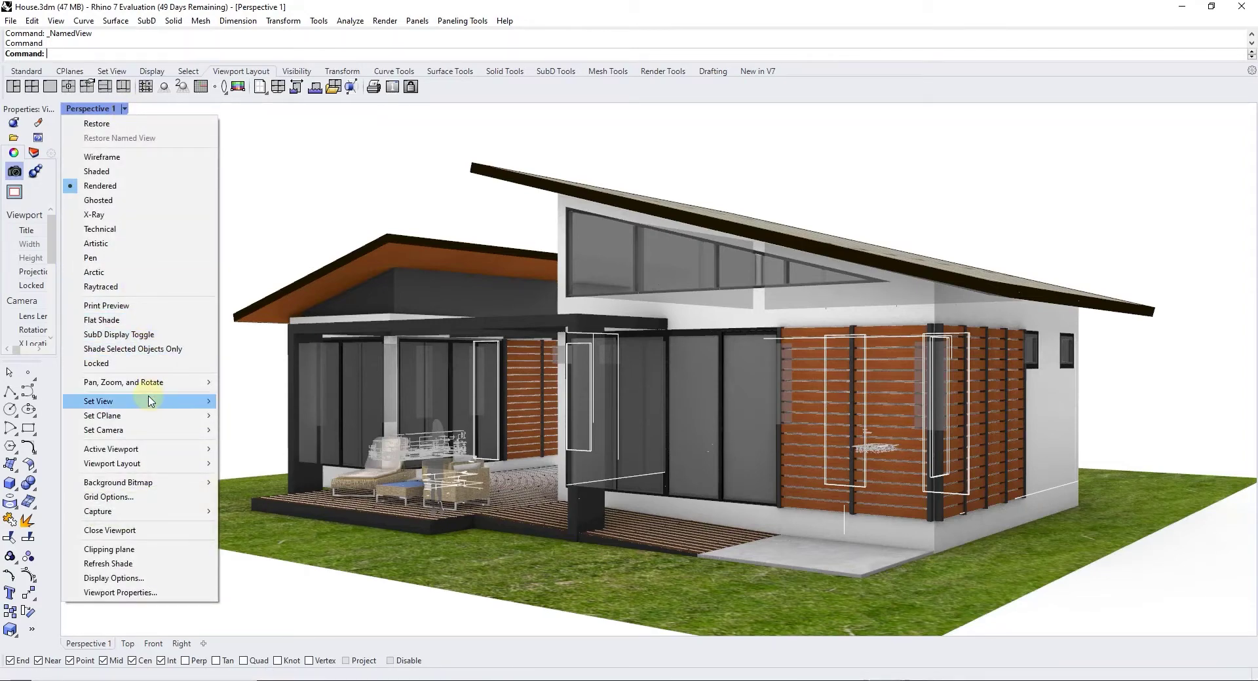
pyautogui.moveTo(150, 401)
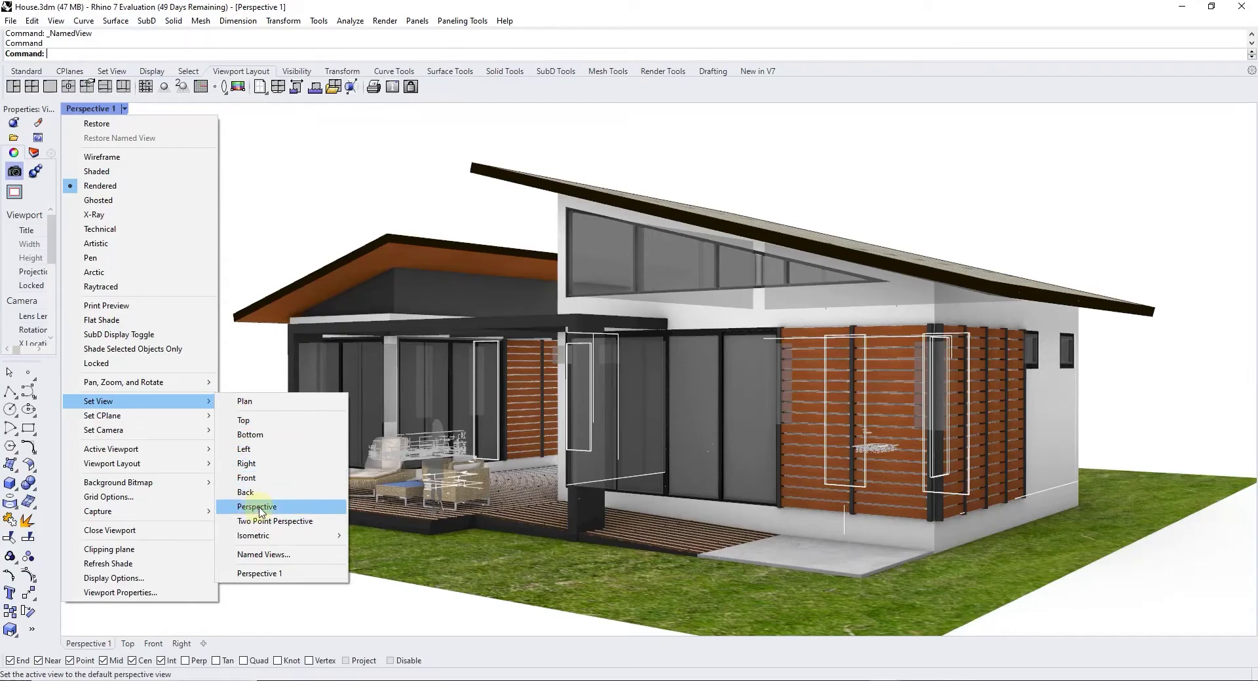
pyautogui.click(274, 581)
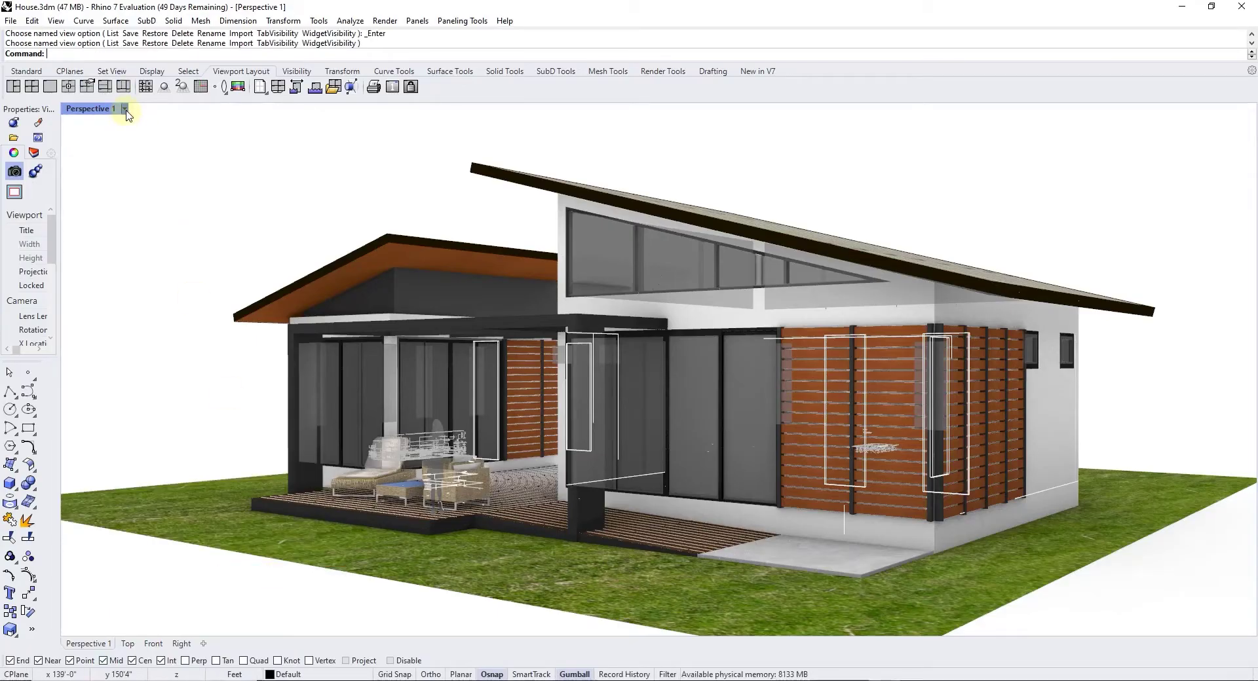
# Save a view facing the terrace and seating area as a second named view called "Perspective 2".
pyautogui.moveTo(585, 384)
pyautogui.mouseDown(button='right')
pyautogui.moveTo(519, 404)
pyautogui.moveTo(522, 390)
pyautogui.moveTo(561, 385)
pyautogui.mouseUp(button='right')
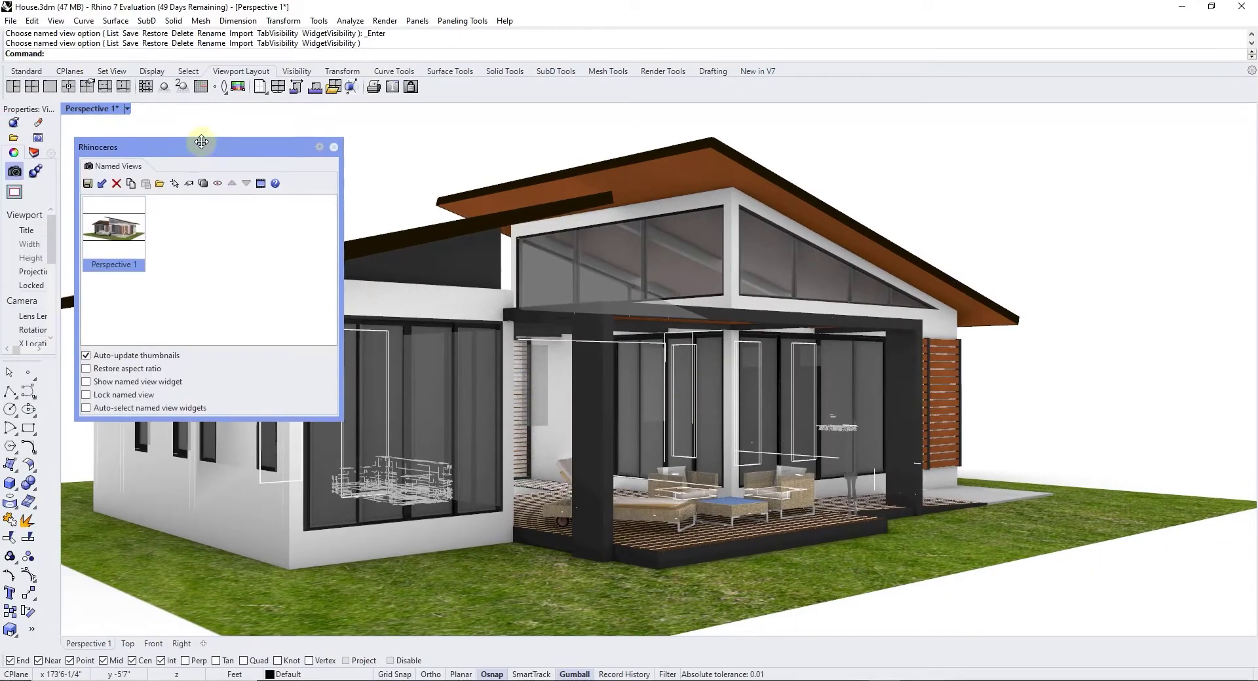
pyautogui.click(334, 142)
pyautogui.click(127, 109)
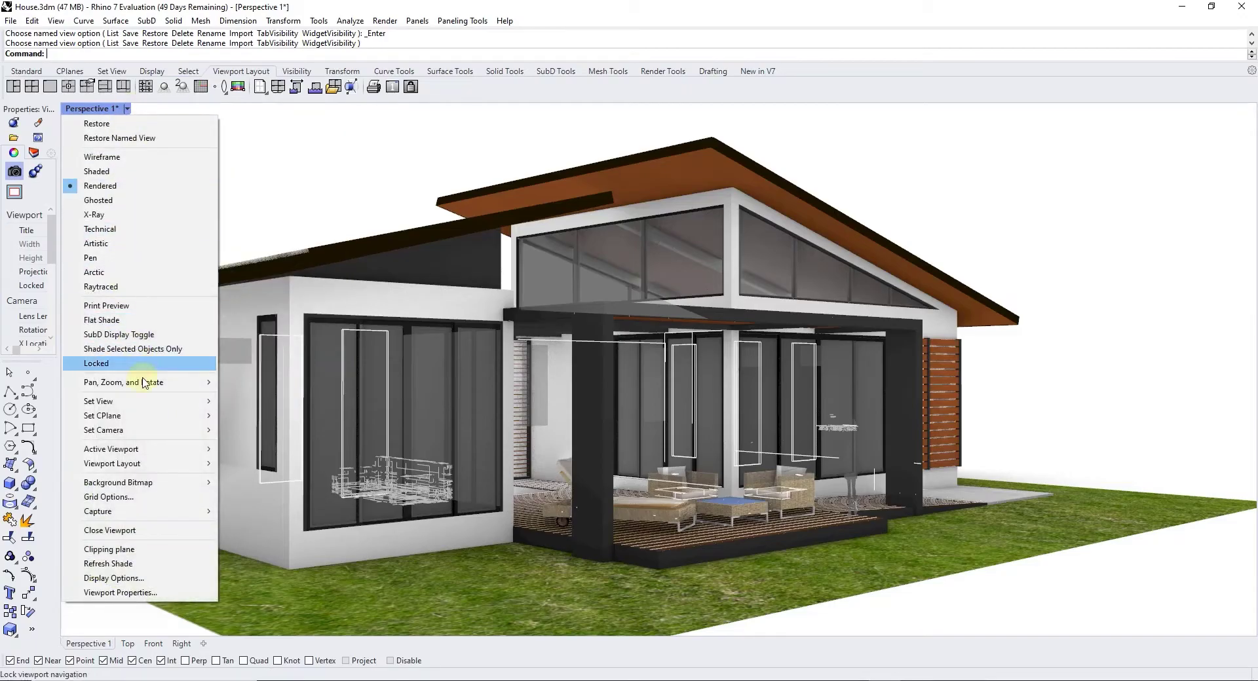
pyautogui.click(265, 555)
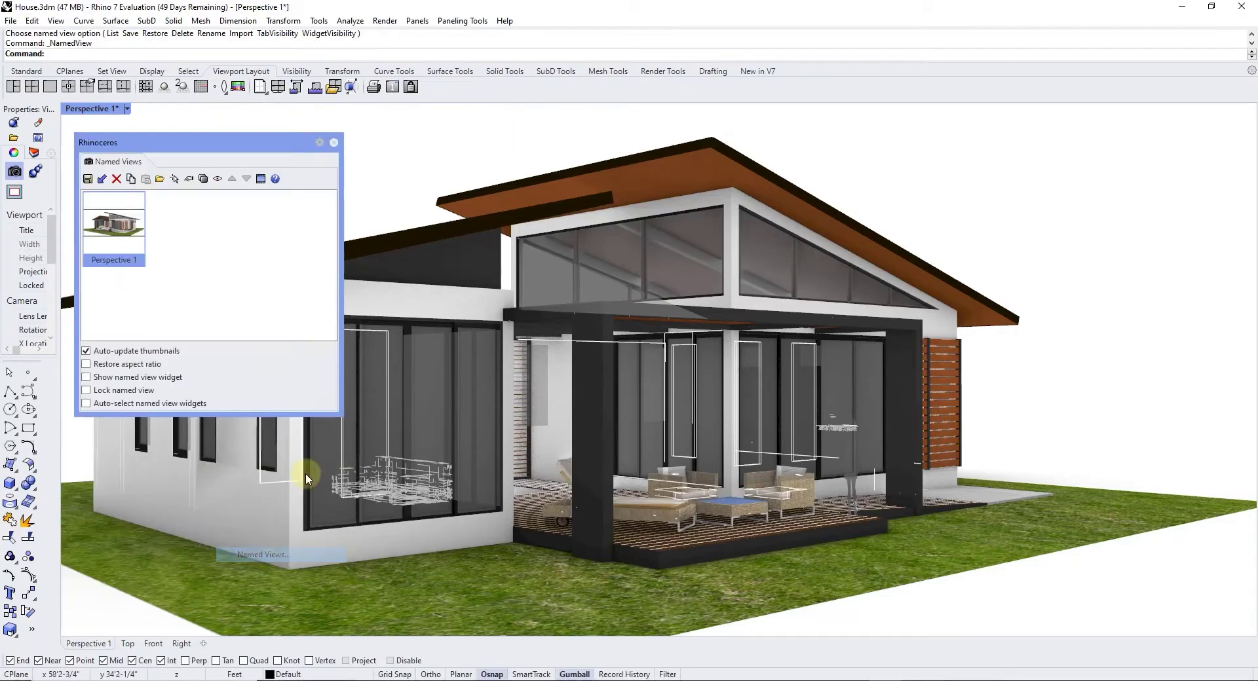
pyautogui.rightClick(229, 257)
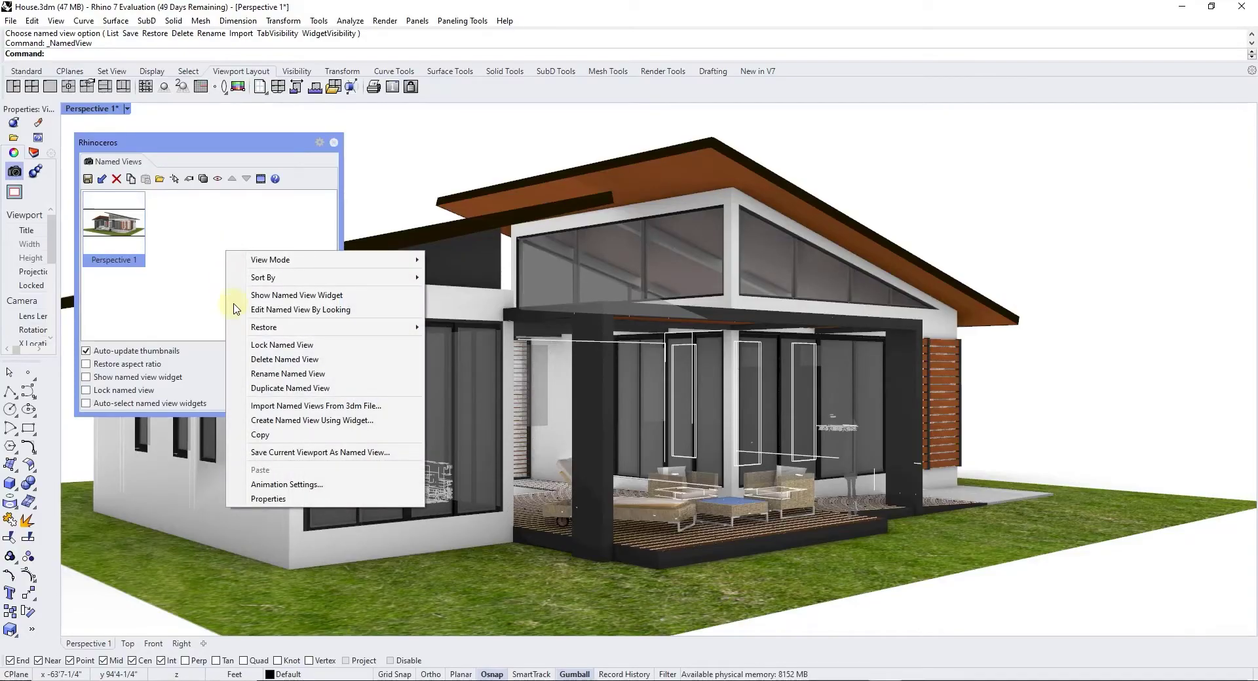
pyautogui.click(301, 453)
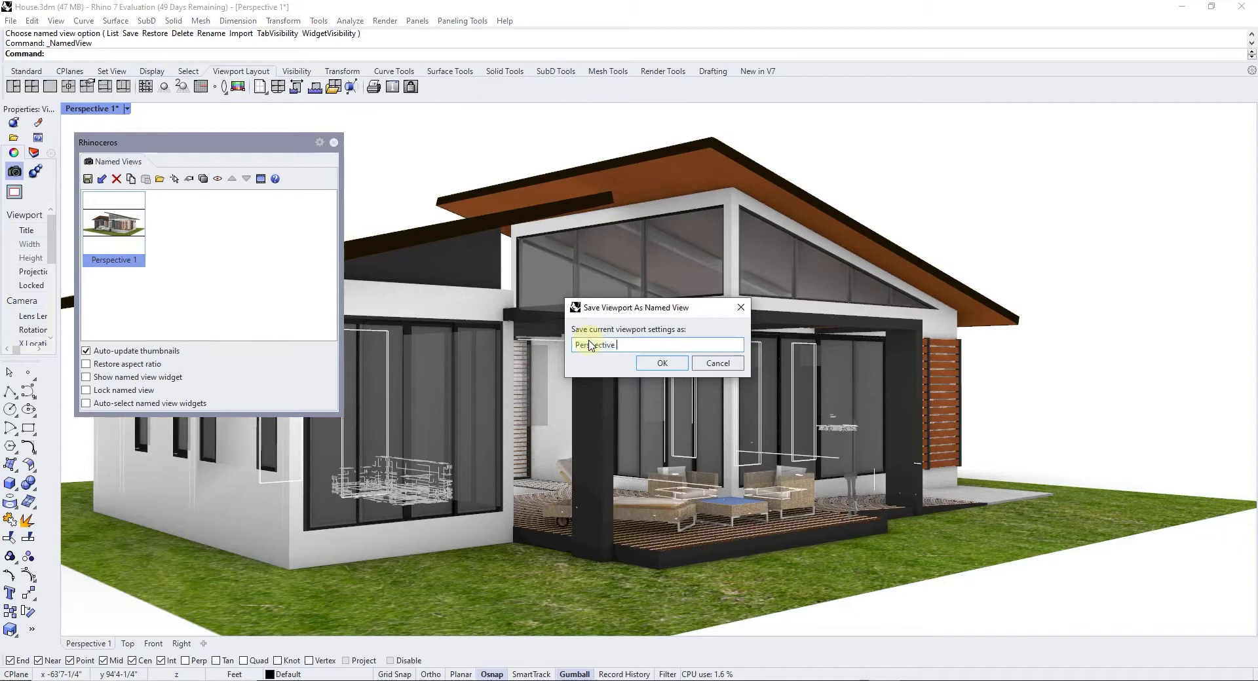
pyautogui.click(660, 364)
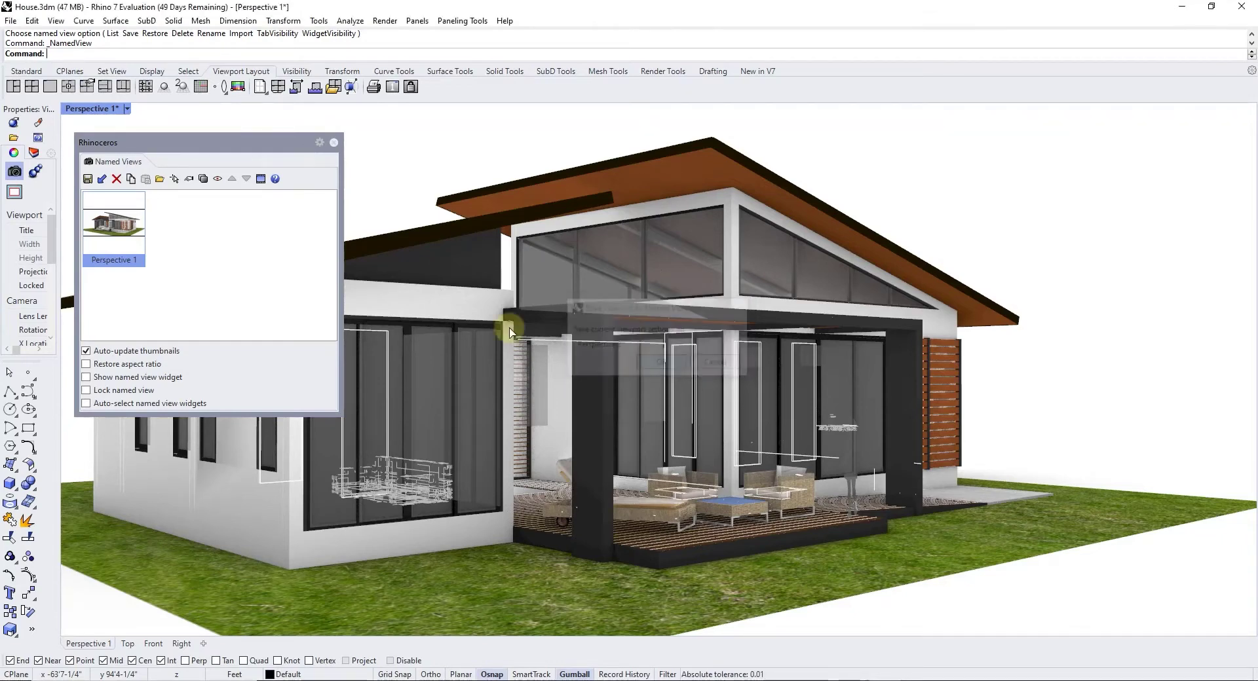
# Switch back and forth between the two saved views, finish on "Perspective 1", and close the named views list.
pyautogui.click(118, 234)
pyautogui.click(191, 224)
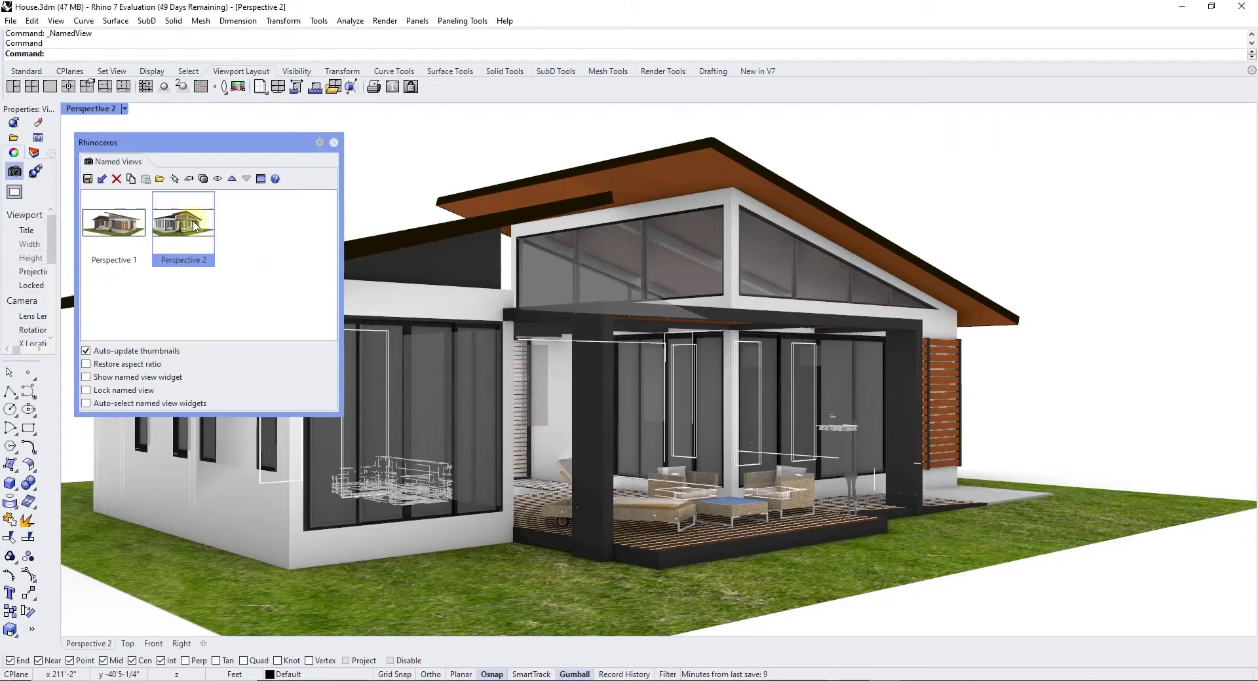
pyautogui.click(128, 228)
pyautogui.click(172, 229)
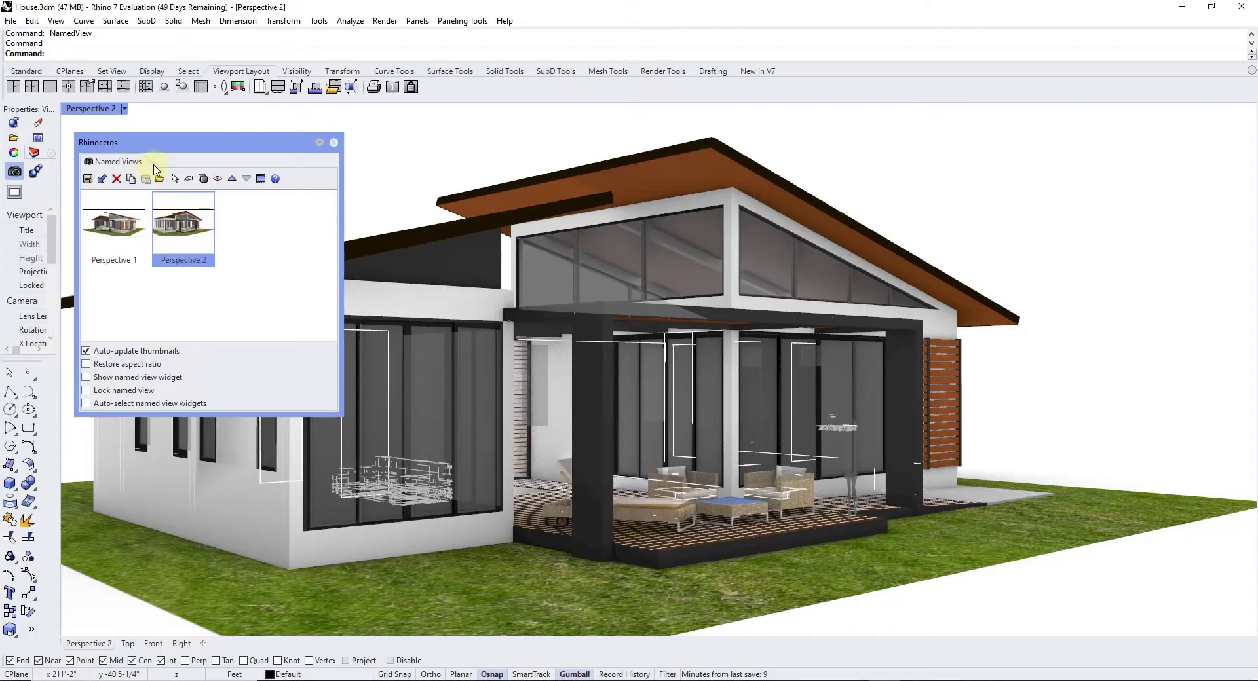
pyautogui.doubleClick(123, 235)
pyautogui.doubleClick(182, 227)
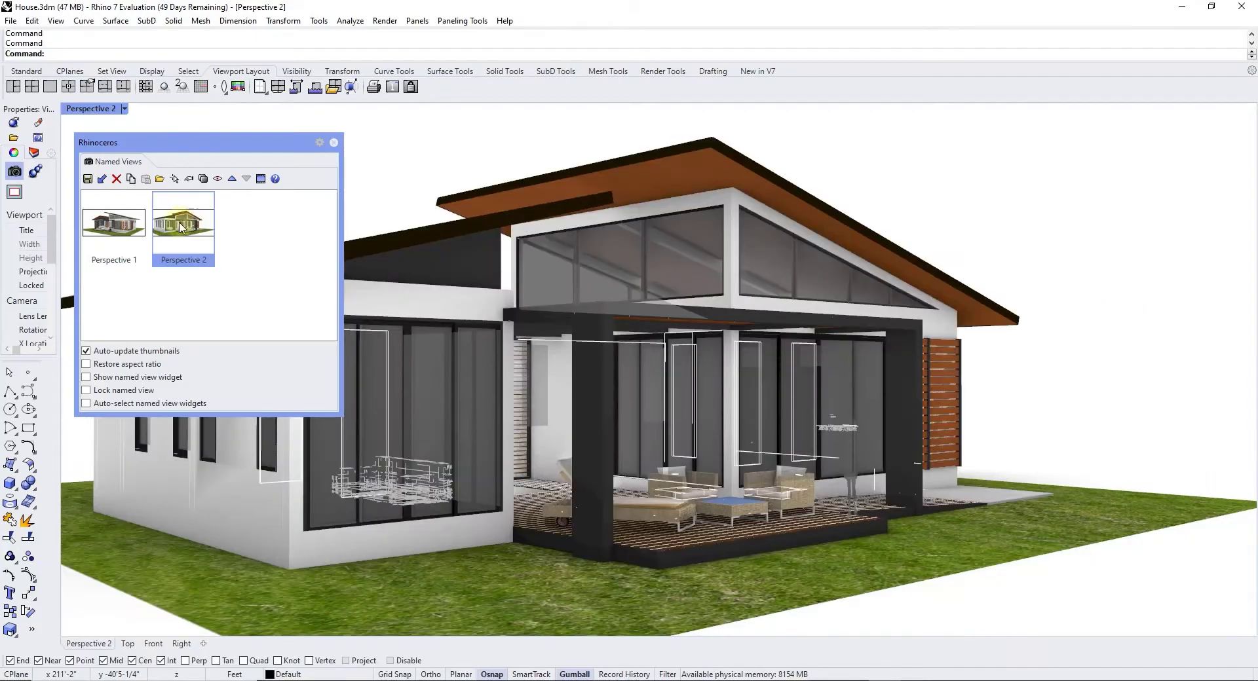
pyautogui.doubleClick(133, 233)
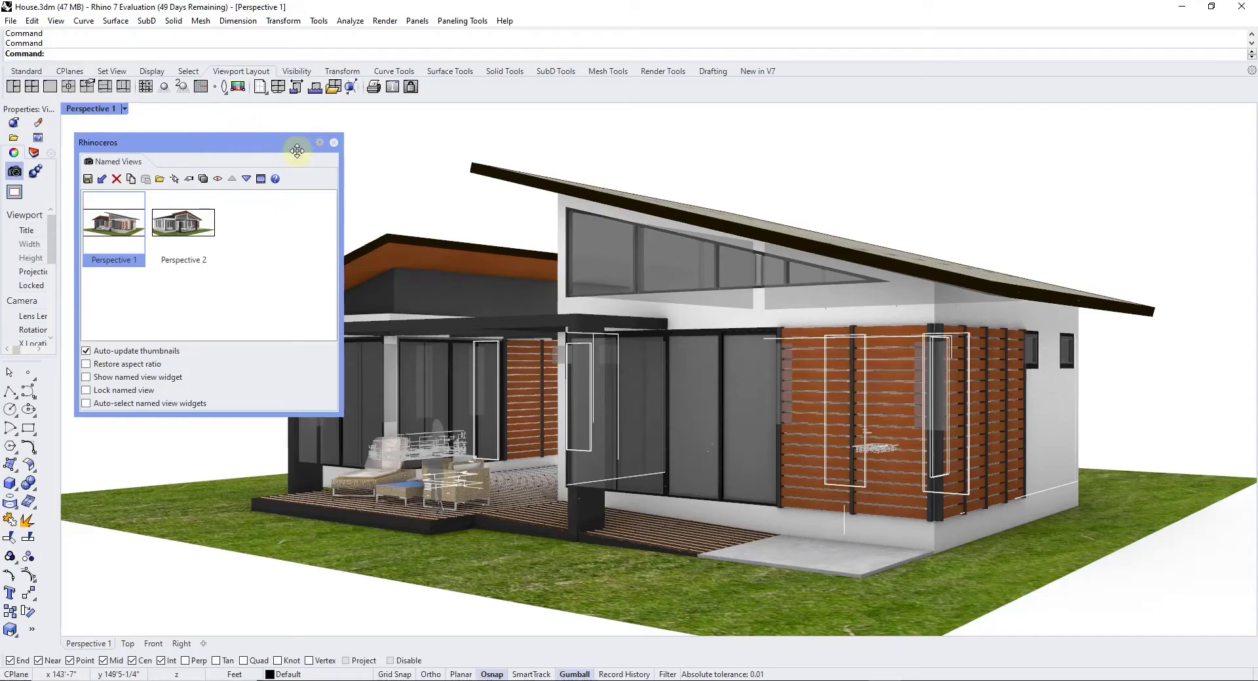
pyautogui.click(333, 143)
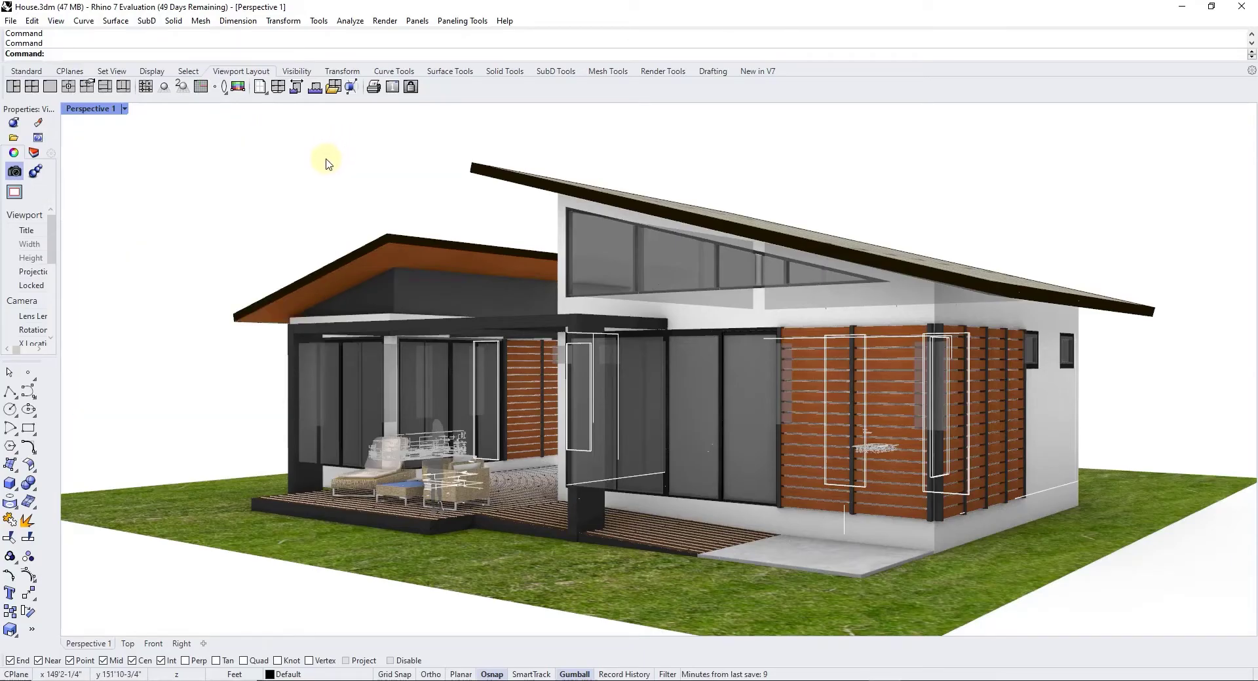
# Set the viewport to the saved "Perspective 2" view and change its display mode to Wireframe.
pyautogui.click(124, 108)
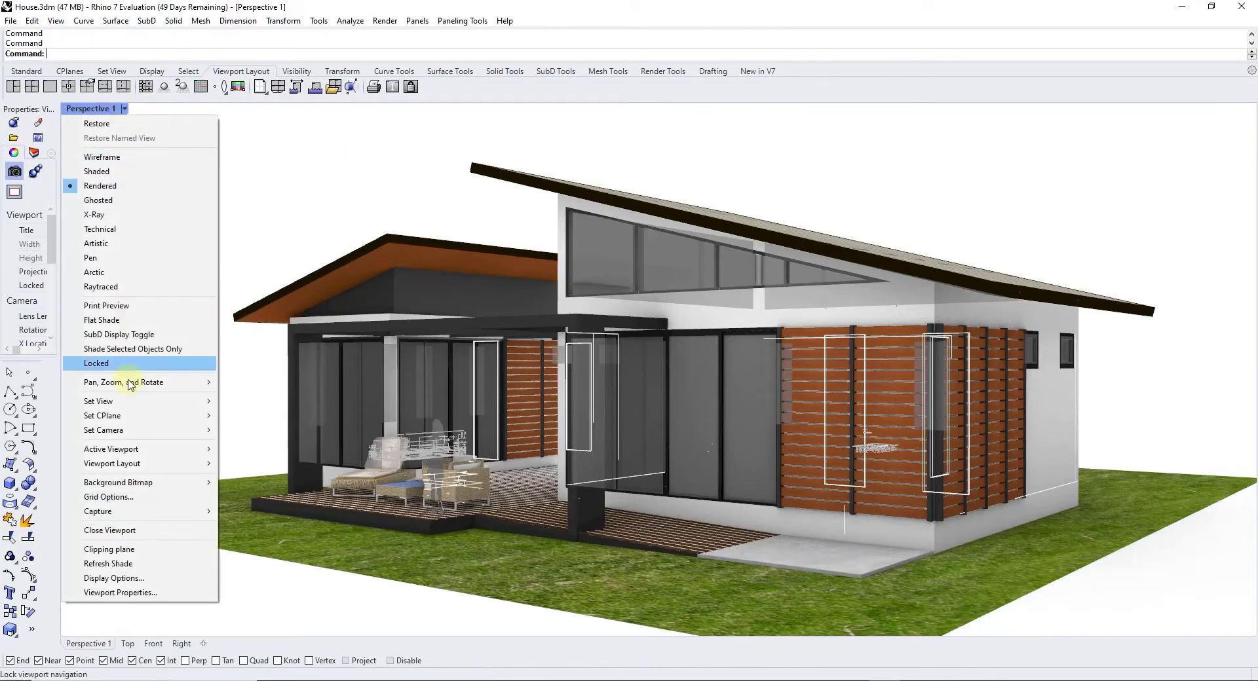
pyautogui.moveTo(131, 402)
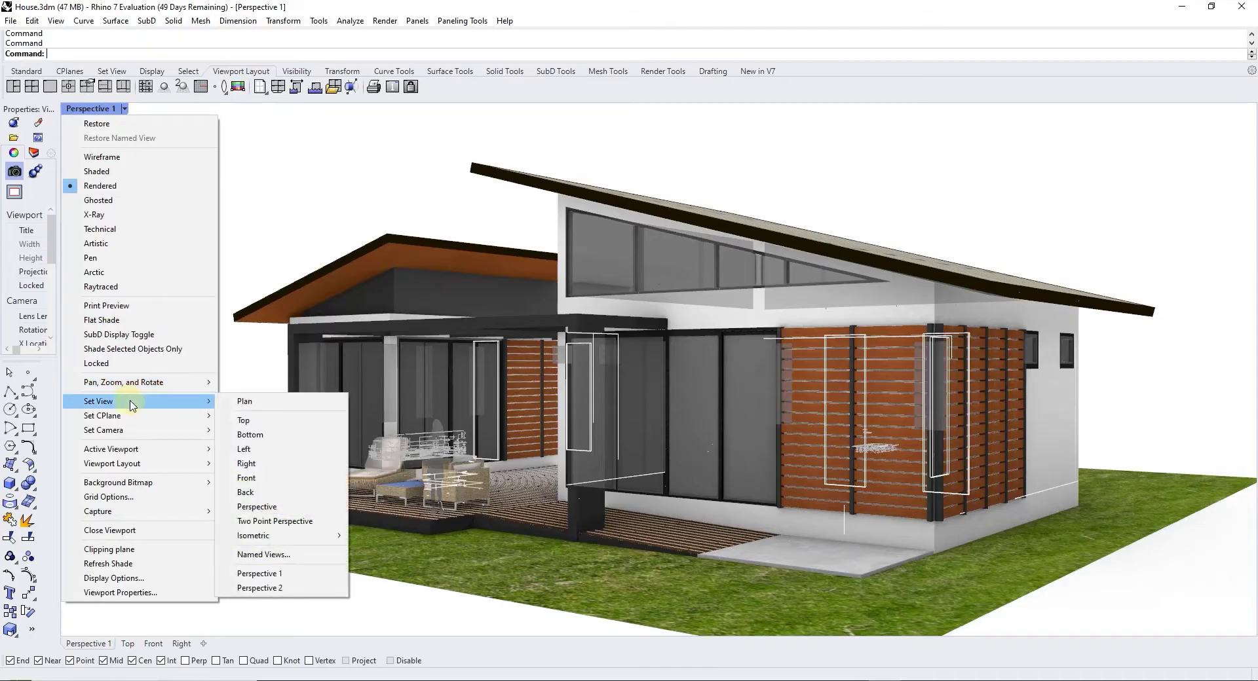
pyautogui.click(286, 594)
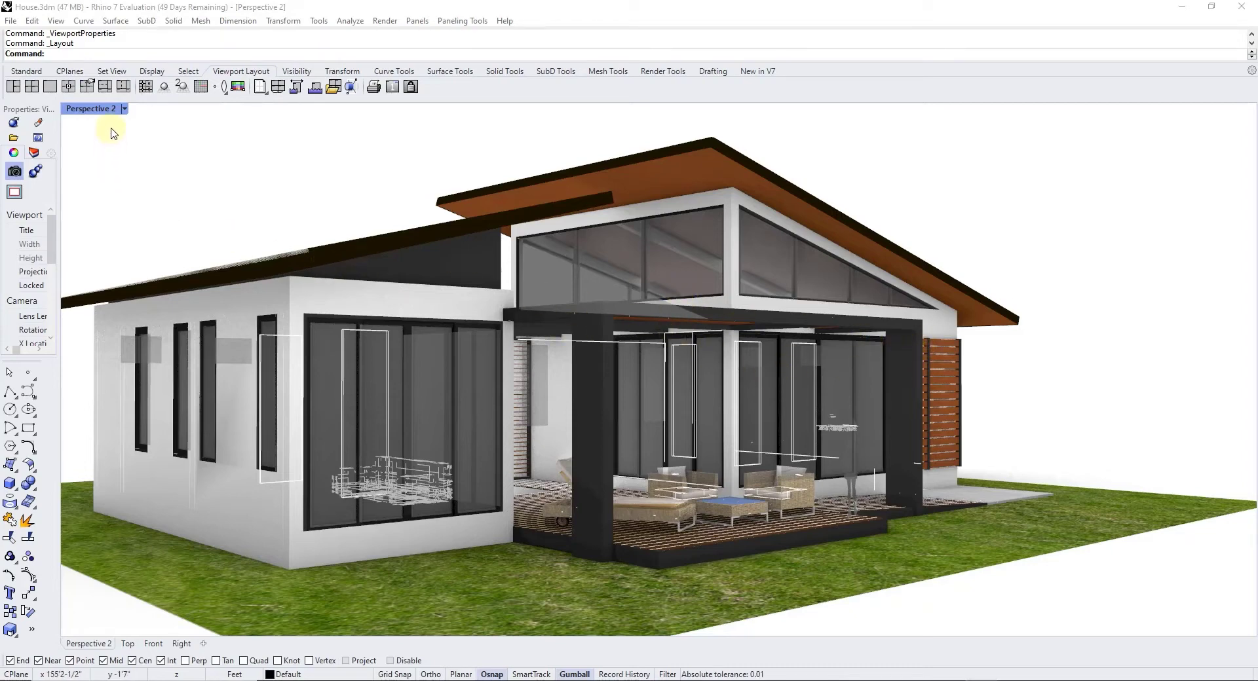
pyautogui.click(125, 109)
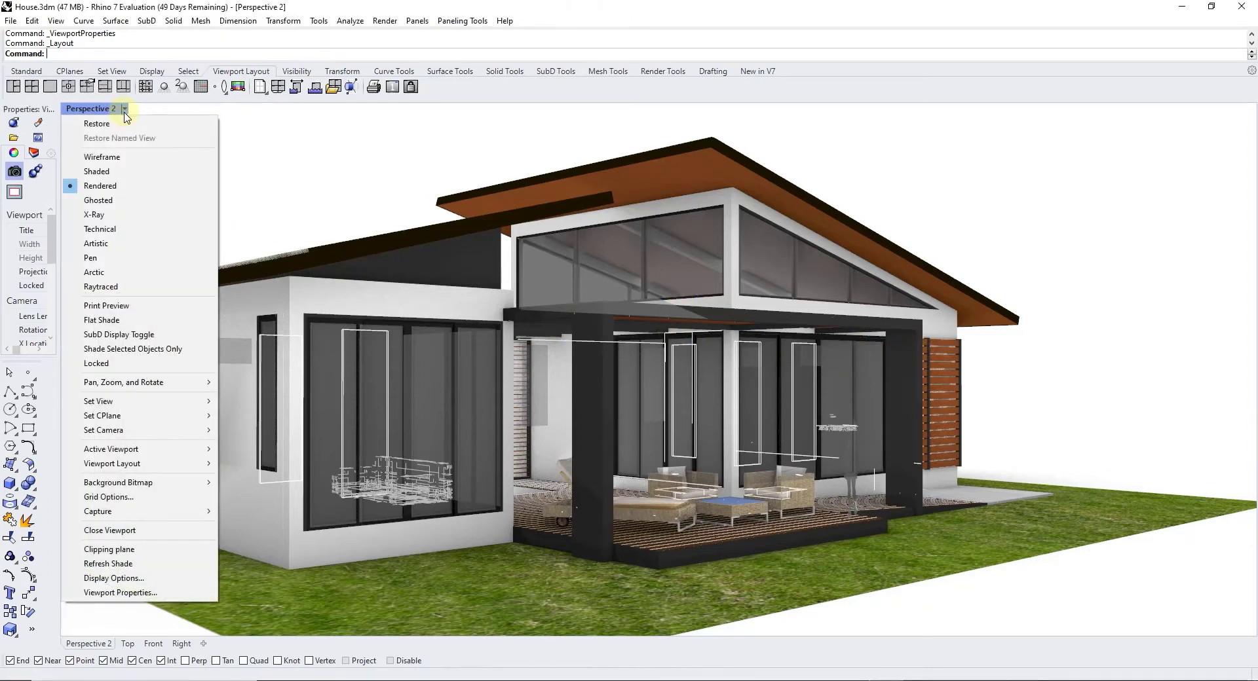
pyautogui.click(125, 159)
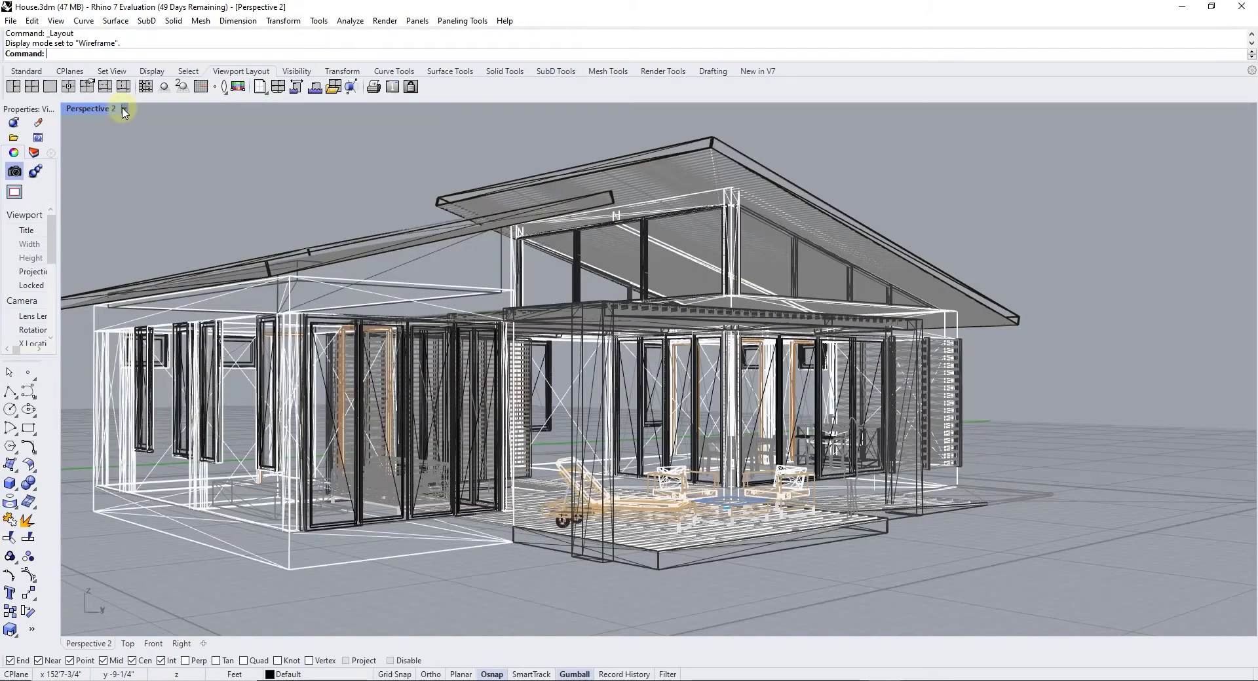
# Set the viewport to Shaded display mode and save it as a named view called "Perspective 2 Shaded".
pyautogui.click(124, 109)
pyautogui.click(99, 171)
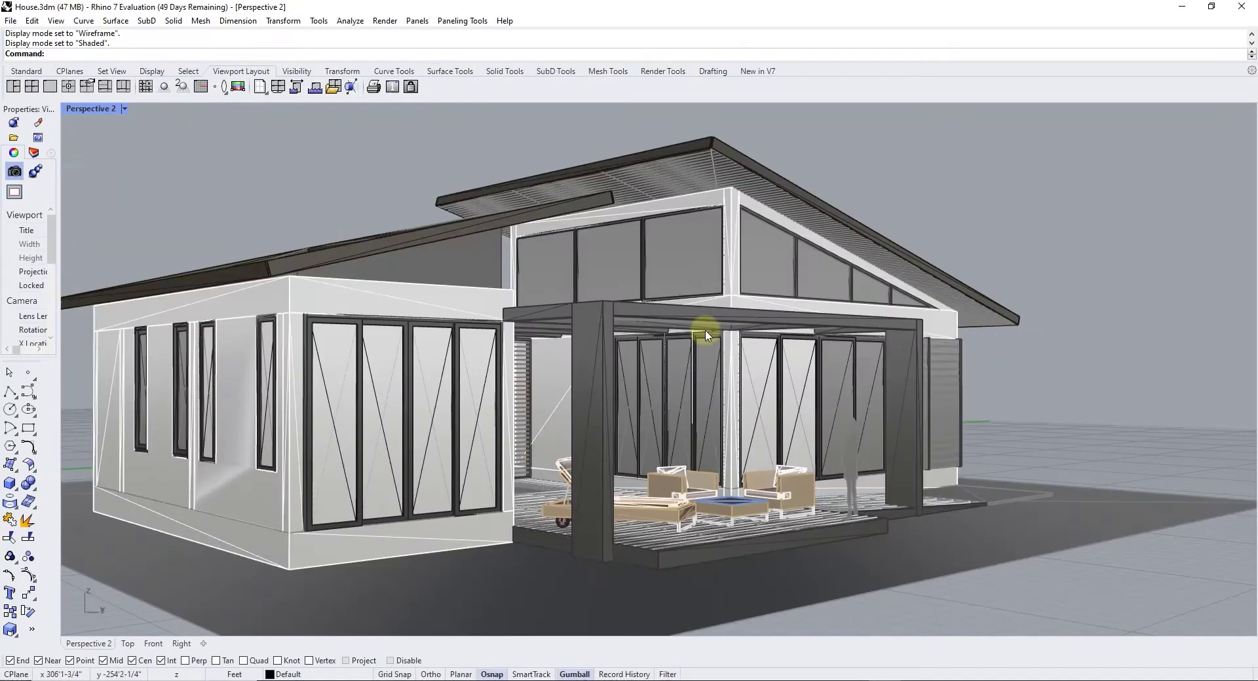
pyautogui.click(125, 109)
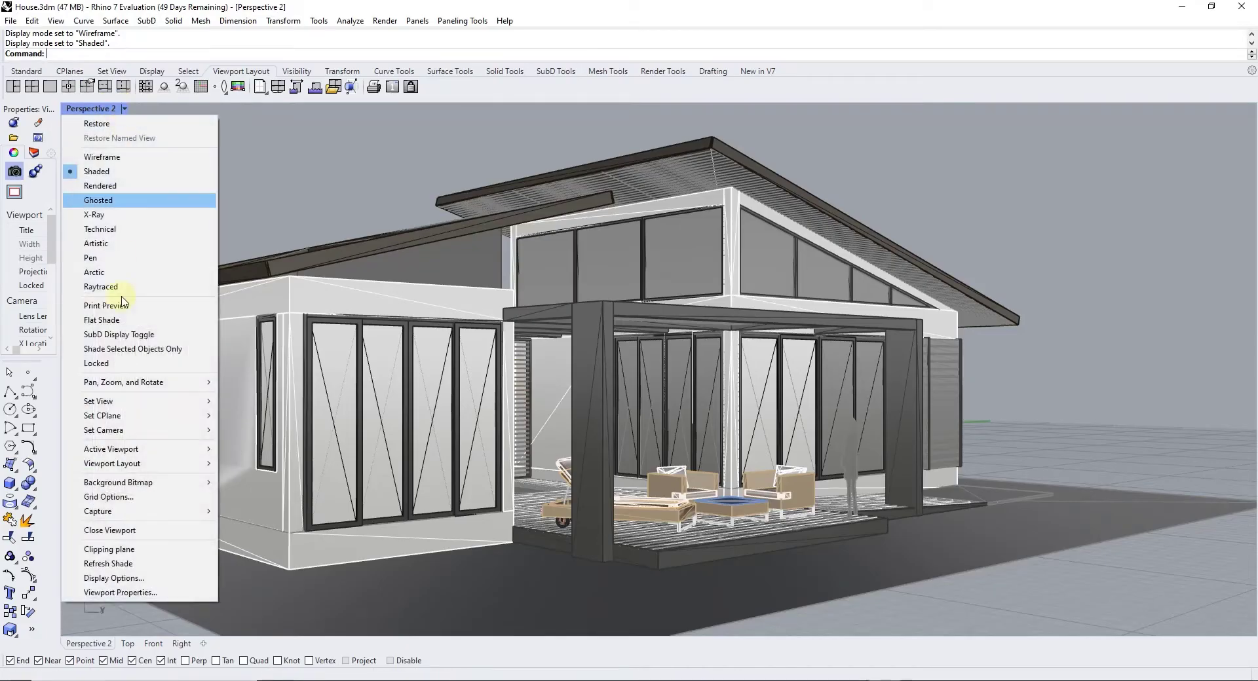
pyautogui.moveTo(211, 408)
pyautogui.click(264, 554)
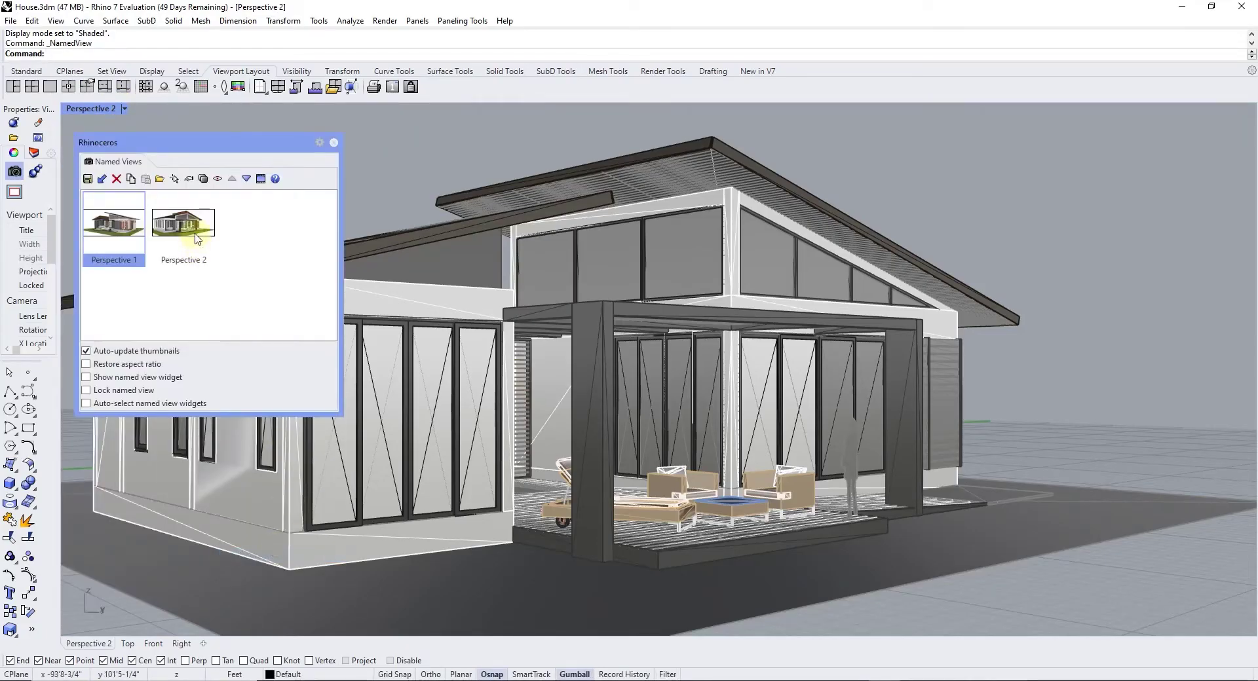
pyautogui.rightClick(256, 291)
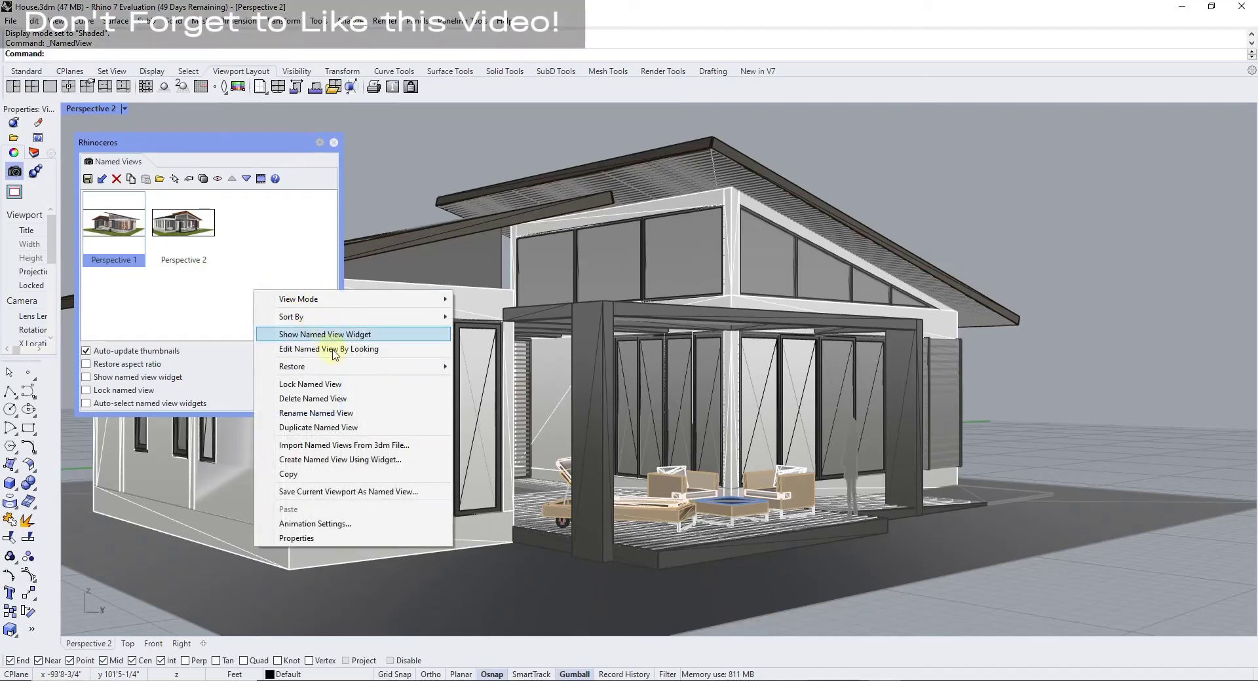
pyautogui.click(334, 493)
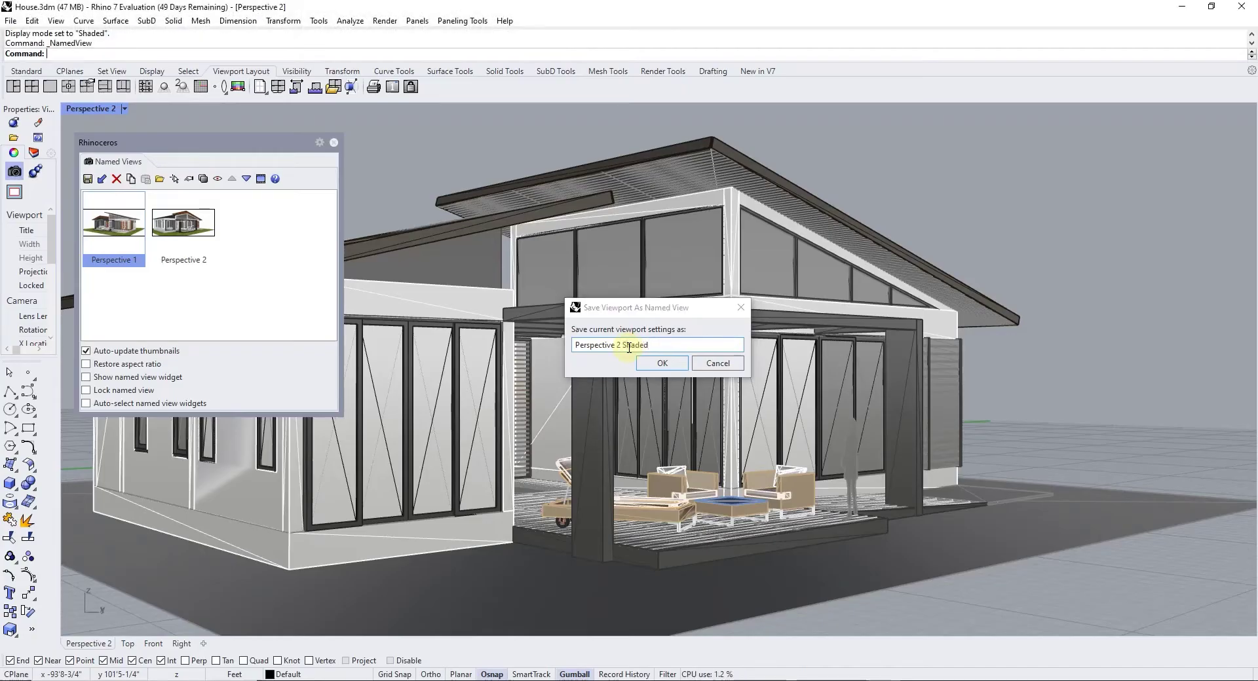
pyautogui.press('Return')
# Switch between the saved "Perspective 1" and "Perspective 2" views, orbit away, and restore "Perspective 2".
pyautogui.doubleClick(183, 222)
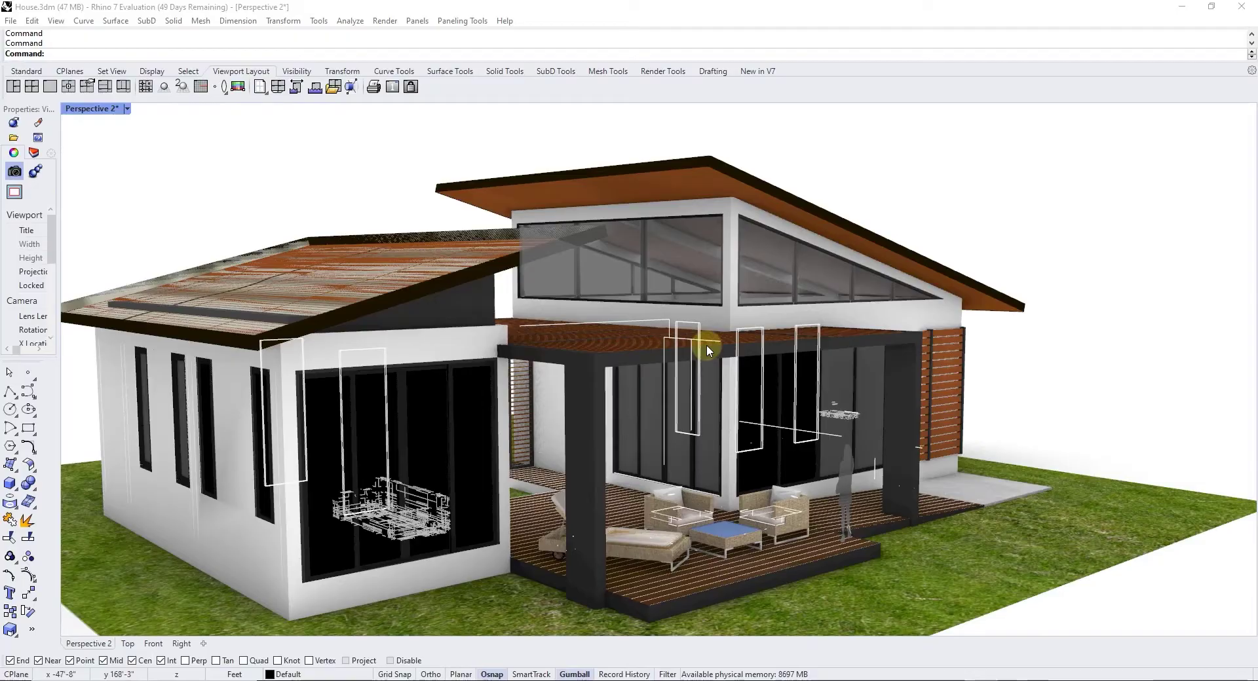
pyautogui.doubleClick(114, 223)
pyautogui.doubleClick(211, 242)
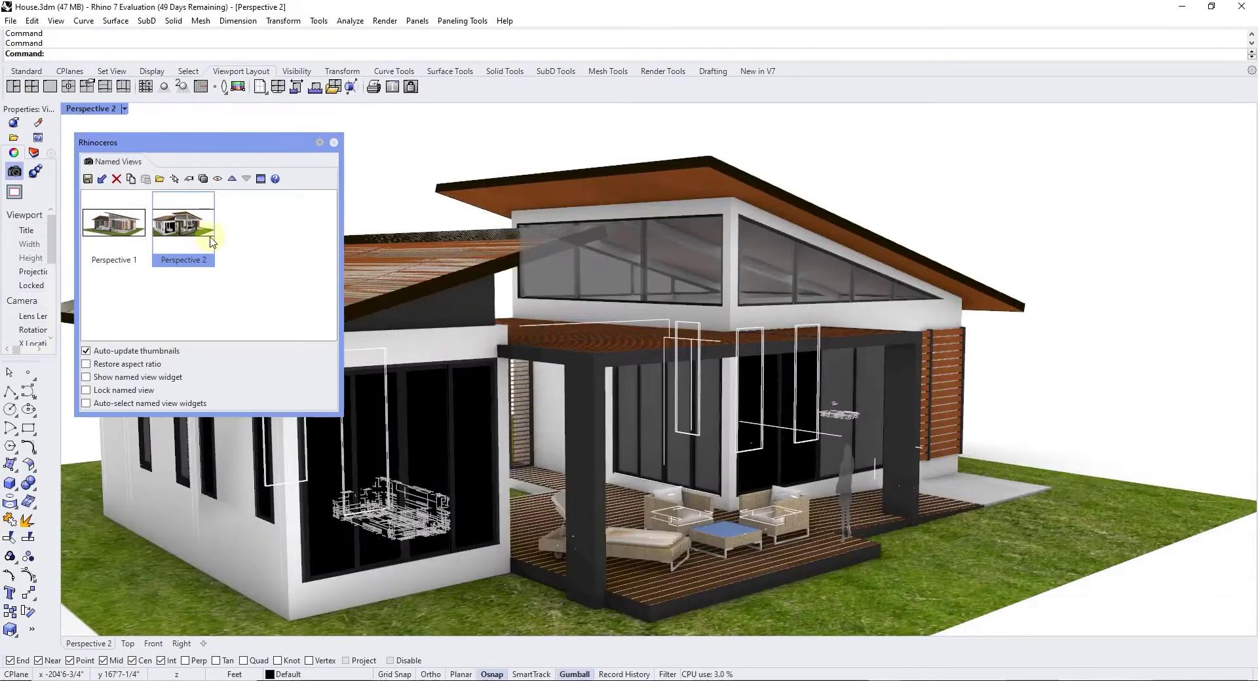
pyautogui.moveTo(811, 347); pyautogui.dragTo(629, 419, button='right')
pyautogui.doubleClick(176, 223)
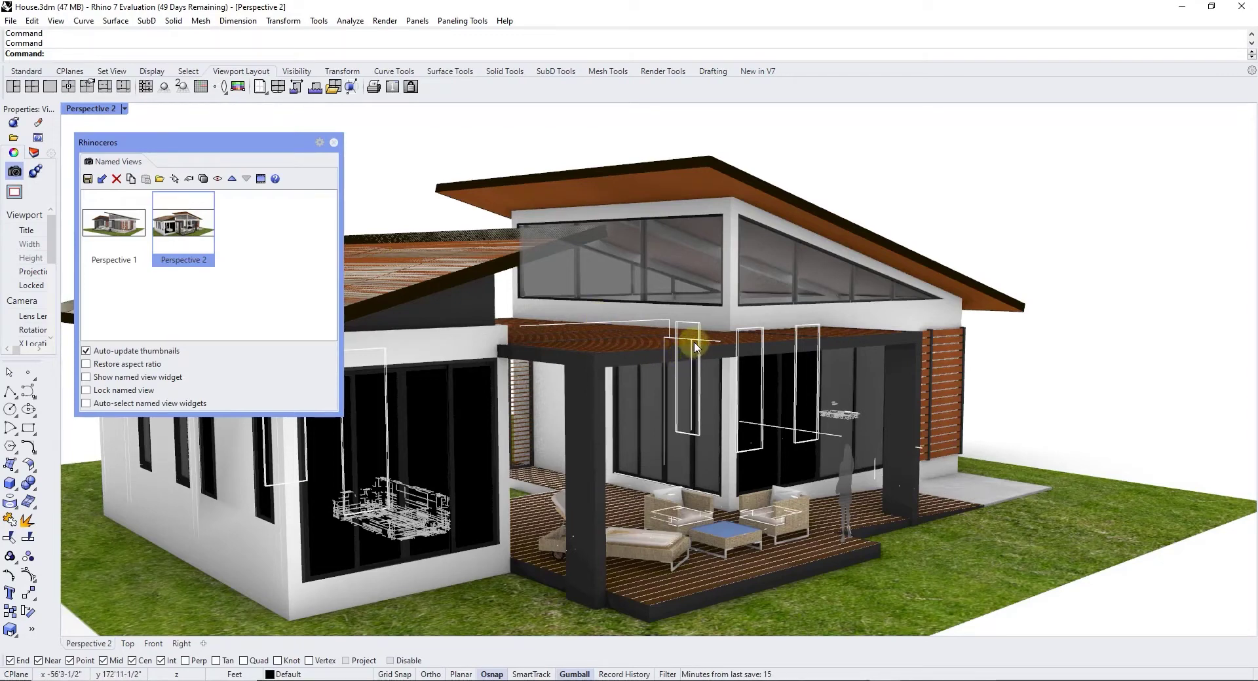
# Overwrite the saved "Perspective 2" view with a higher angle over the terrace, and check it by switching to "Perspective 1" and back.
pyautogui.moveTo(637, 311); pyautogui.dragTo(696, 337, button='right')
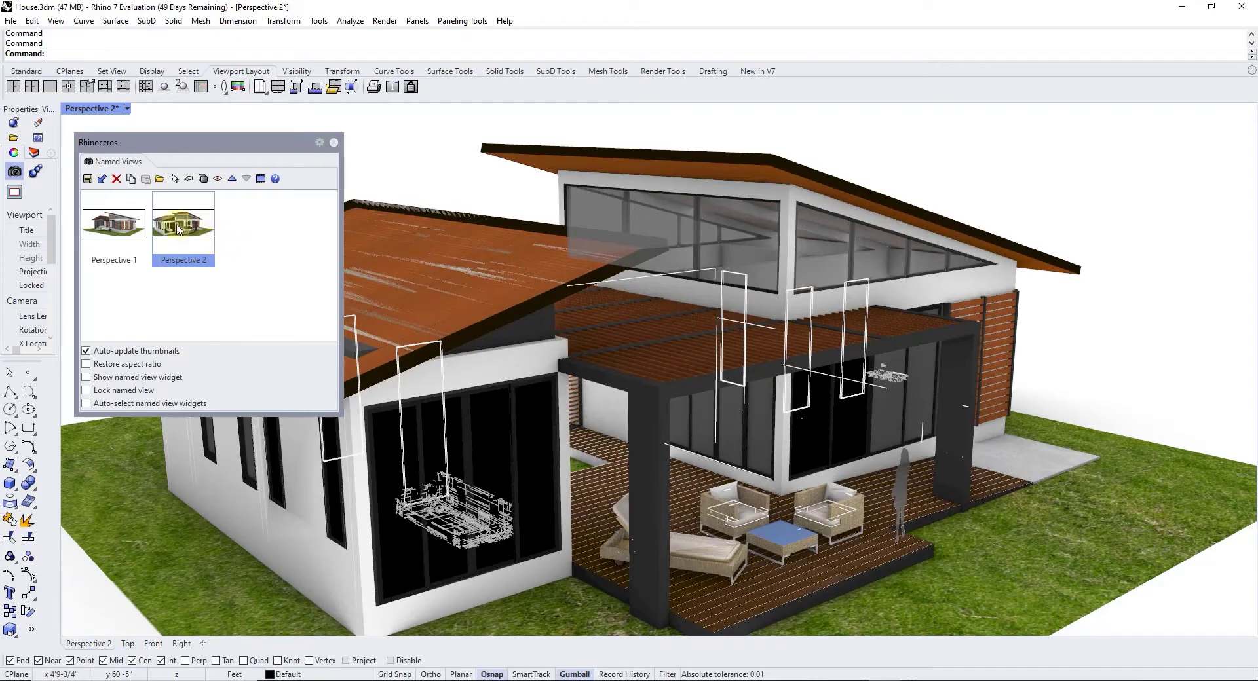
pyautogui.click(87, 180)
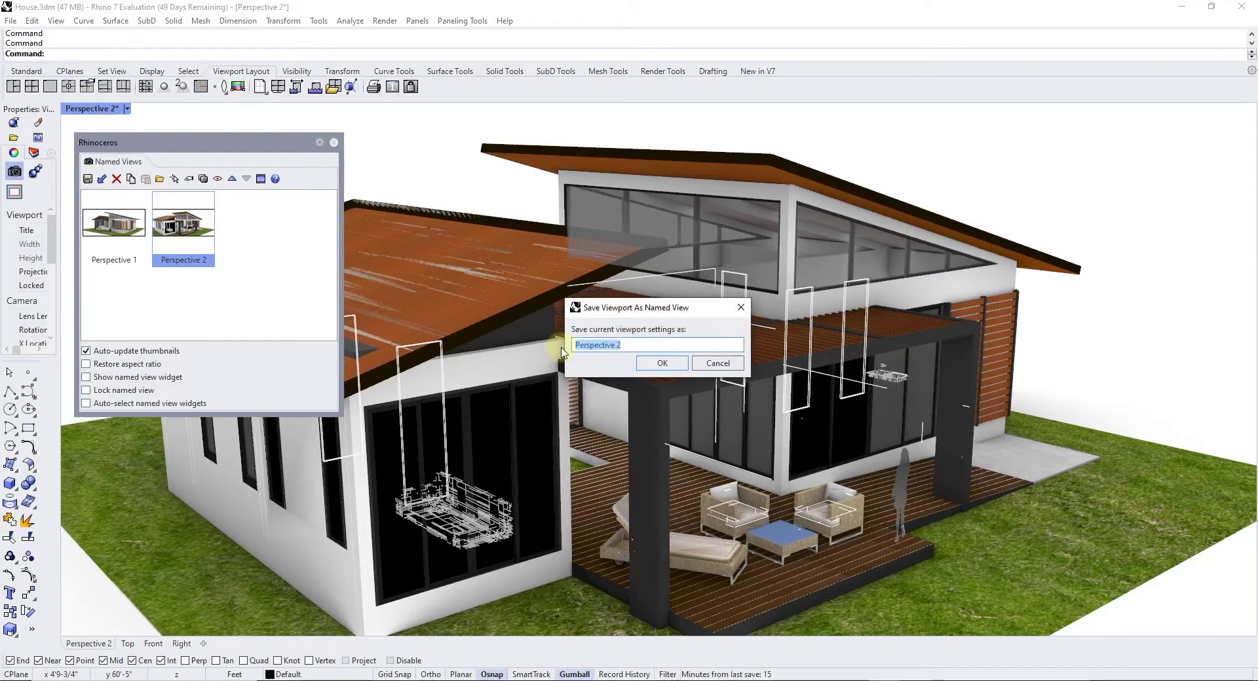
pyautogui.click(663, 365)
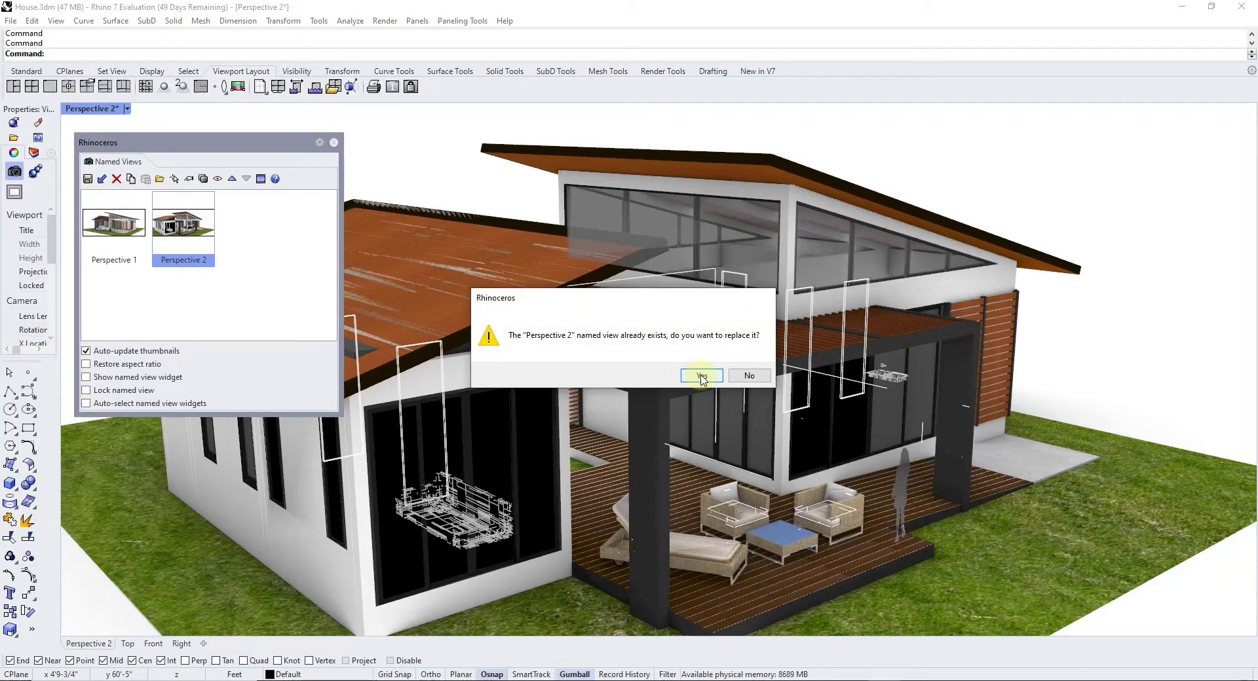
pyautogui.click(701, 376)
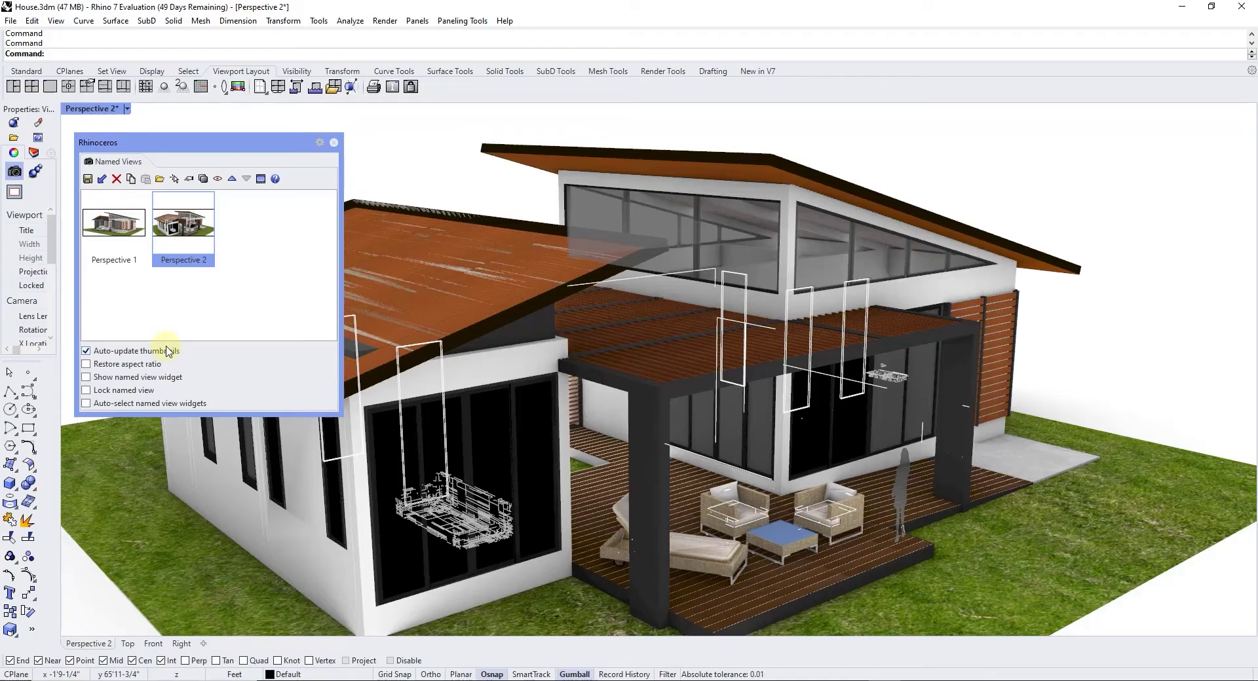
pyautogui.doubleClick(95, 211)
pyautogui.doubleClick(183, 223)
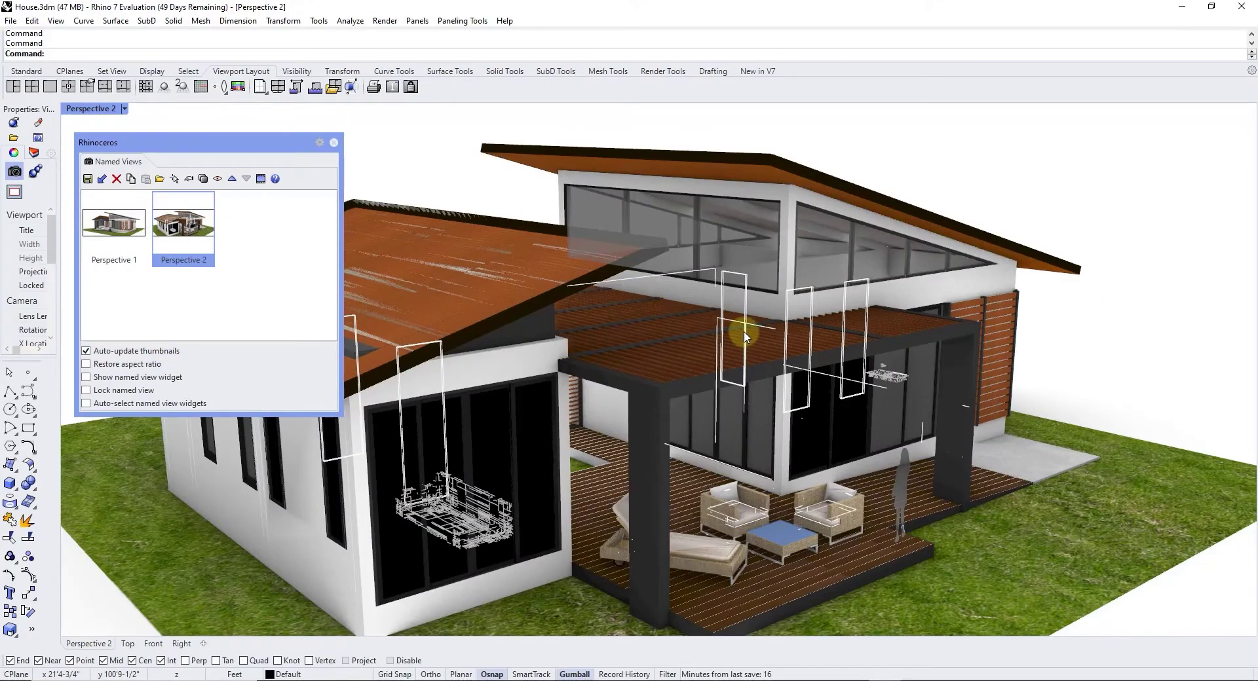
# Edit the "Perspective 2" named view by looking, reframing it to a low, more distant view of the whole house from the terrace side.
pyautogui.click(218, 179)
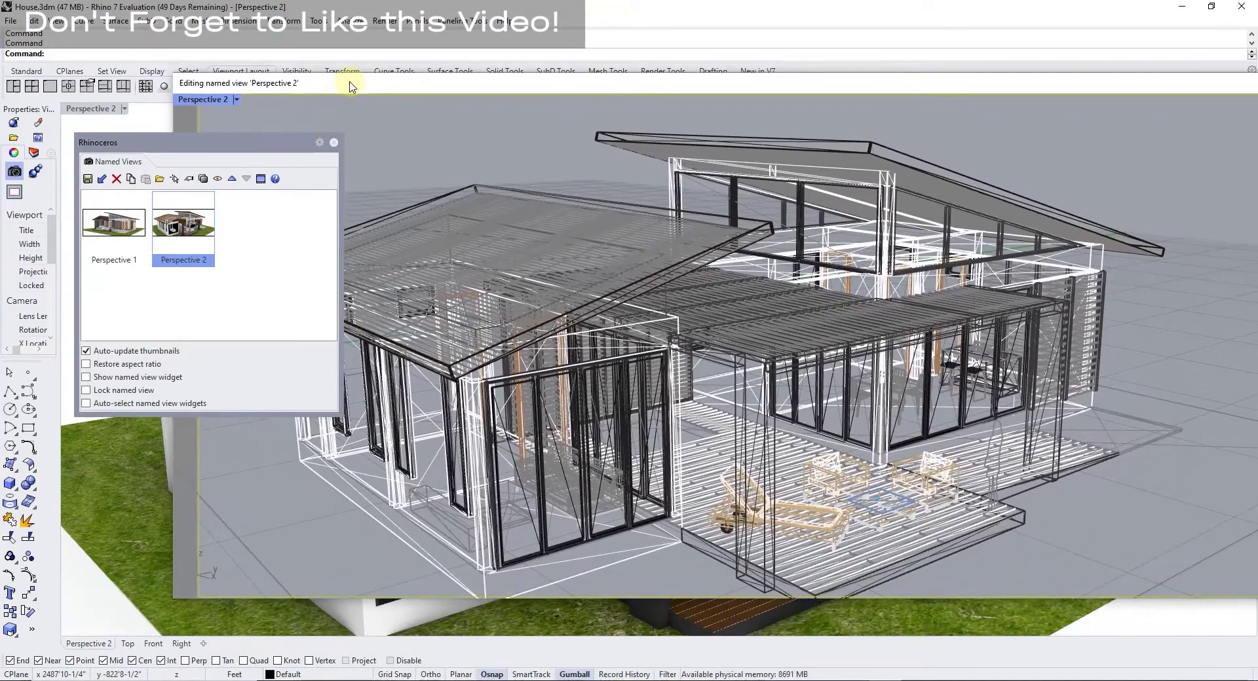
pyautogui.moveTo(762, 385); pyautogui.dragTo(772, 317, button='right')
pyautogui.moveTo(866, 409); pyautogui.dragTo(876, 412, button='right')
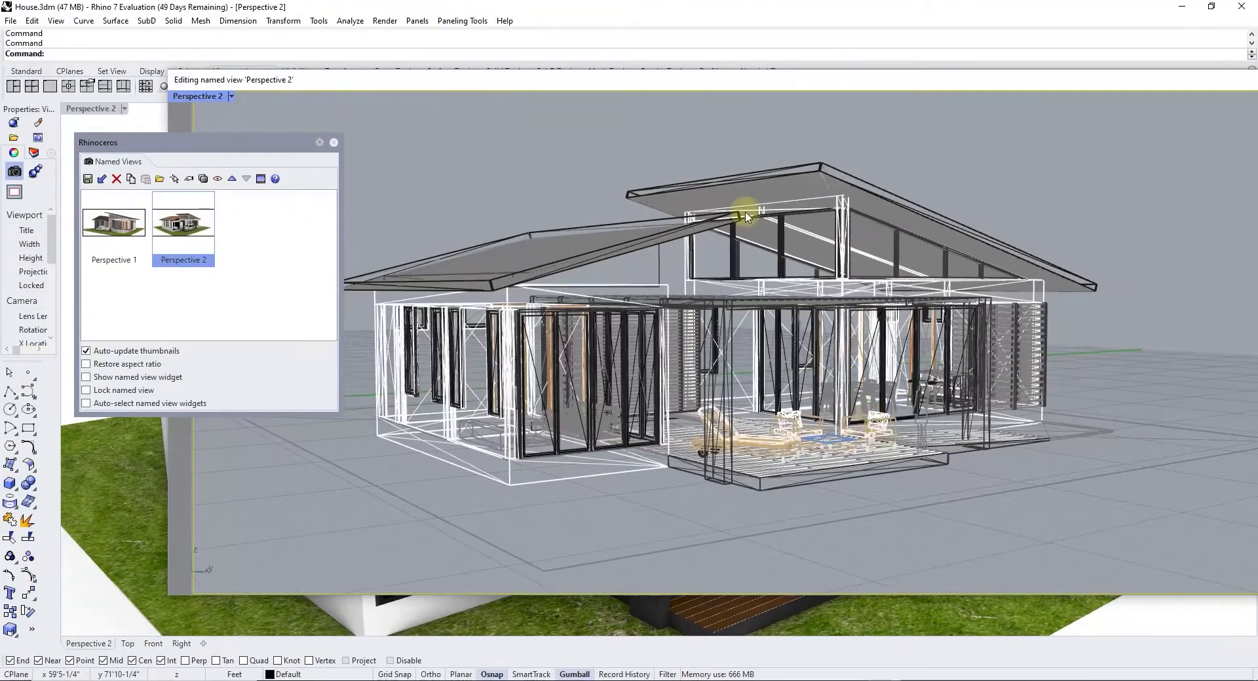
pyautogui.moveTo(1126, 87); pyautogui.dragTo(969, 80)
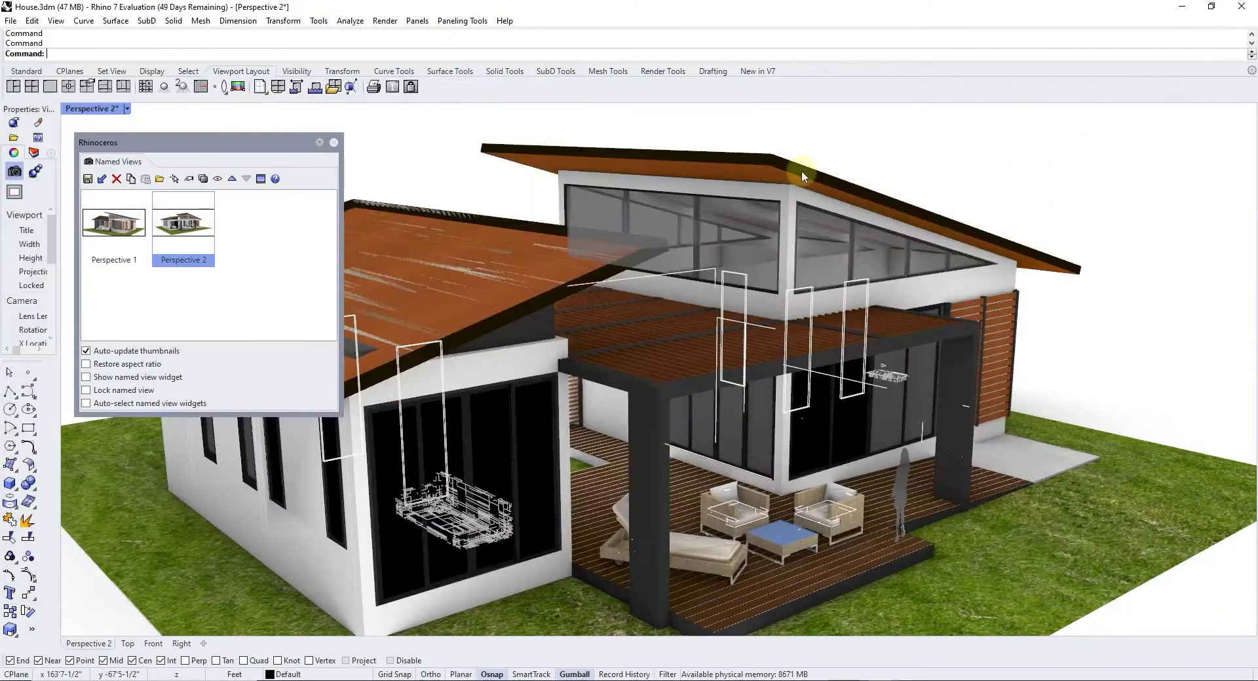
pyautogui.click(1187, 80)
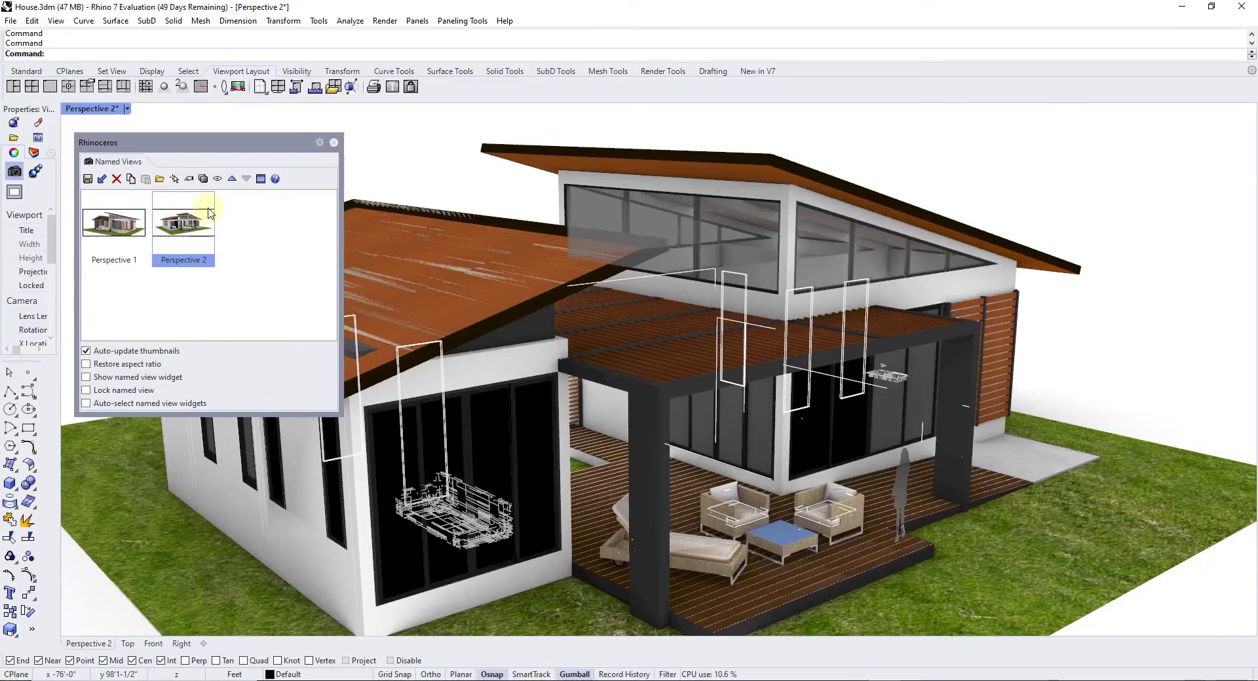
# Edit "Perspective 2" by looking so it faces the house's side wall, and restore the edited view in the viewport.
pyautogui.click(218, 179)
pyautogui.moveTo(835, 307); pyautogui.dragTo(435, 121)
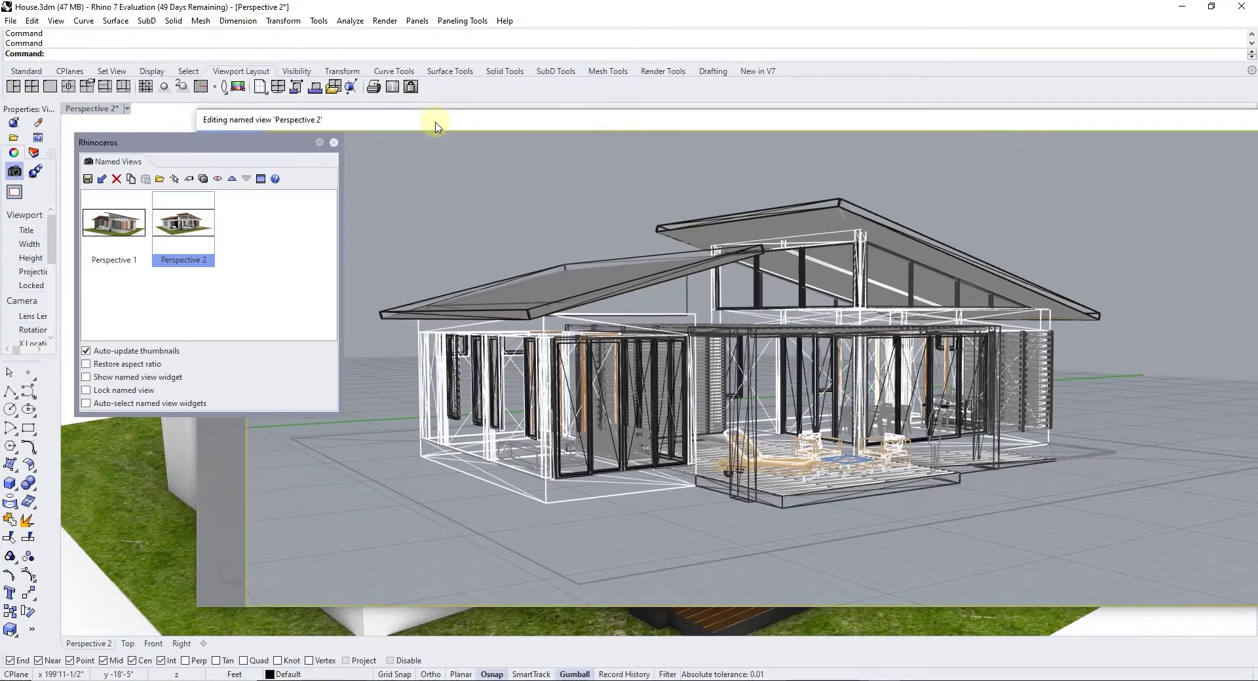
pyautogui.moveTo(590, 374); pyautogui.dragTo(683, 406, button='right')
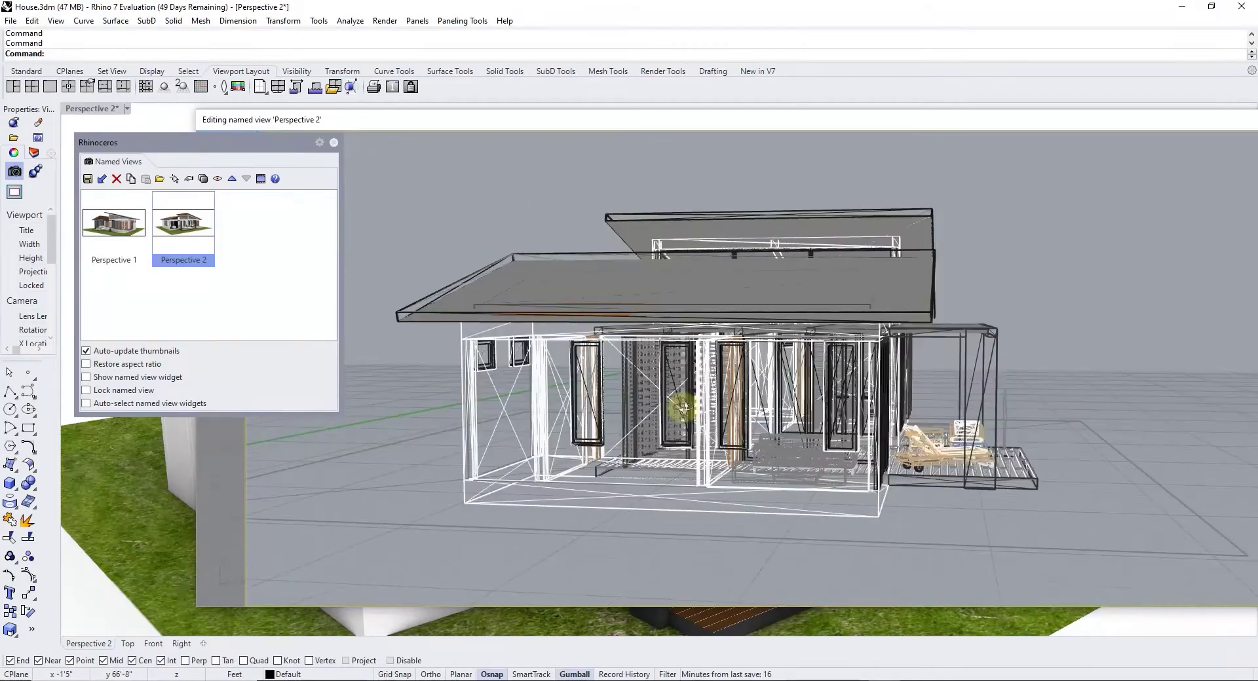
pyautogui.moveTo(693, 119); pyautogui.dragTo(521, 118)
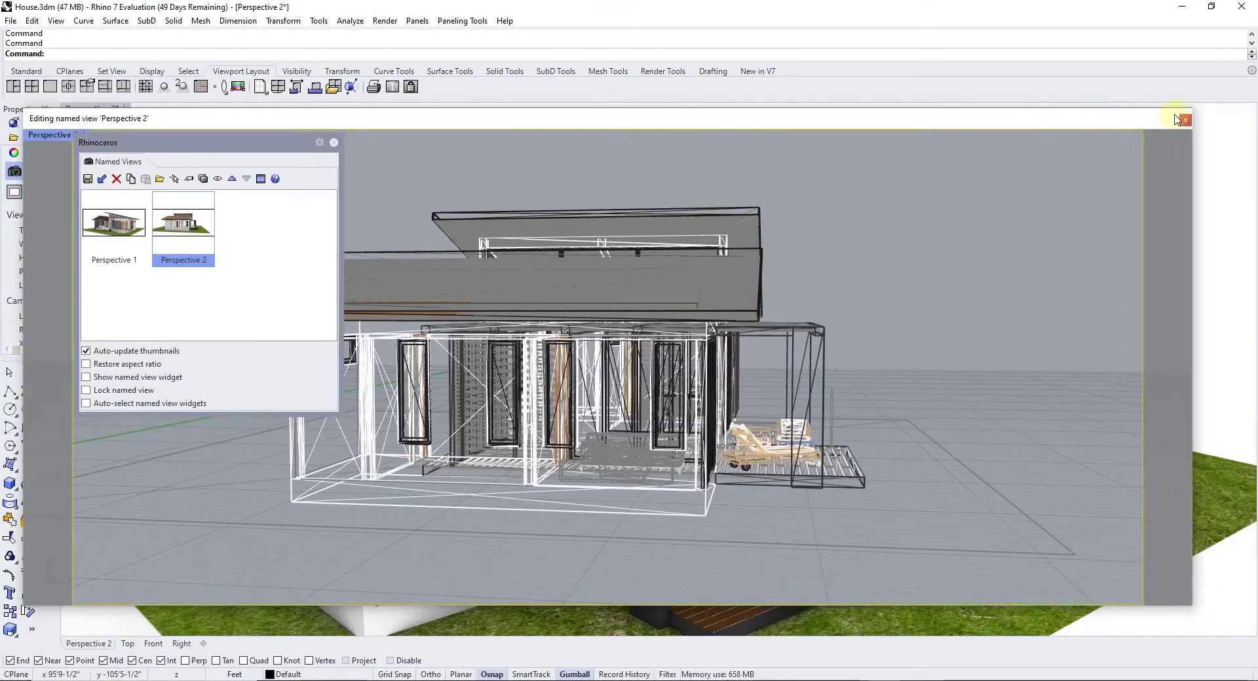
pyautogui.click(1184, 119)
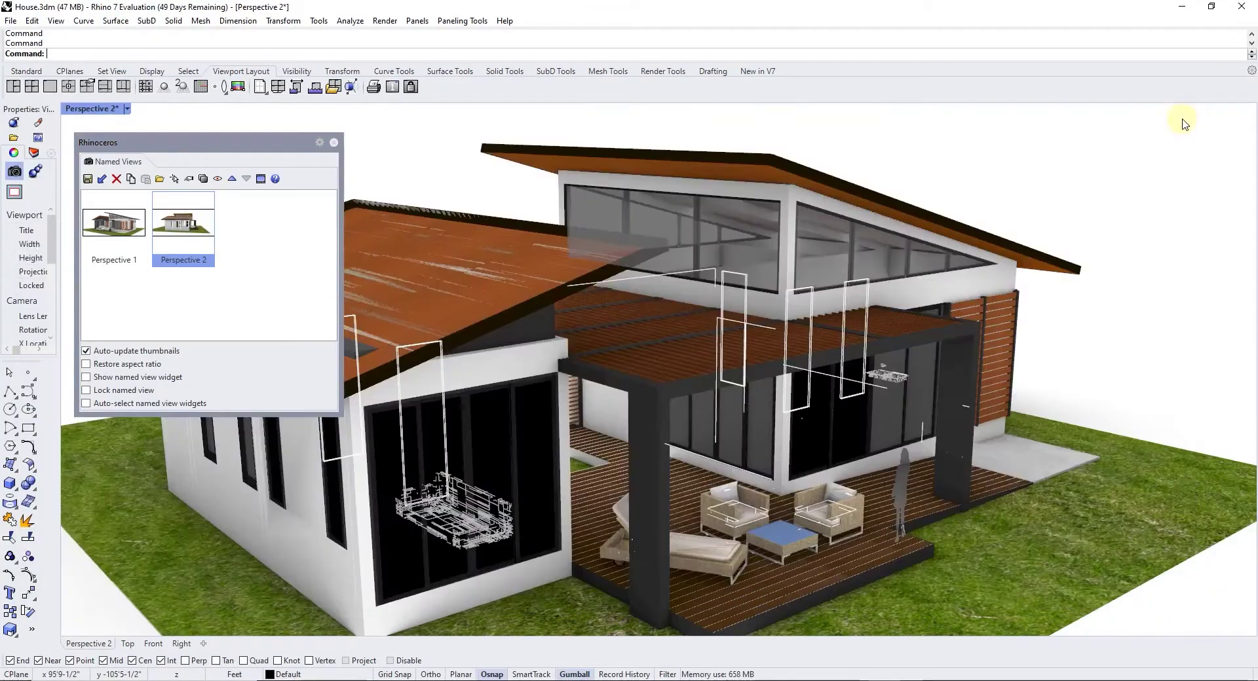
pyautogui.doubleClick(175, 223)
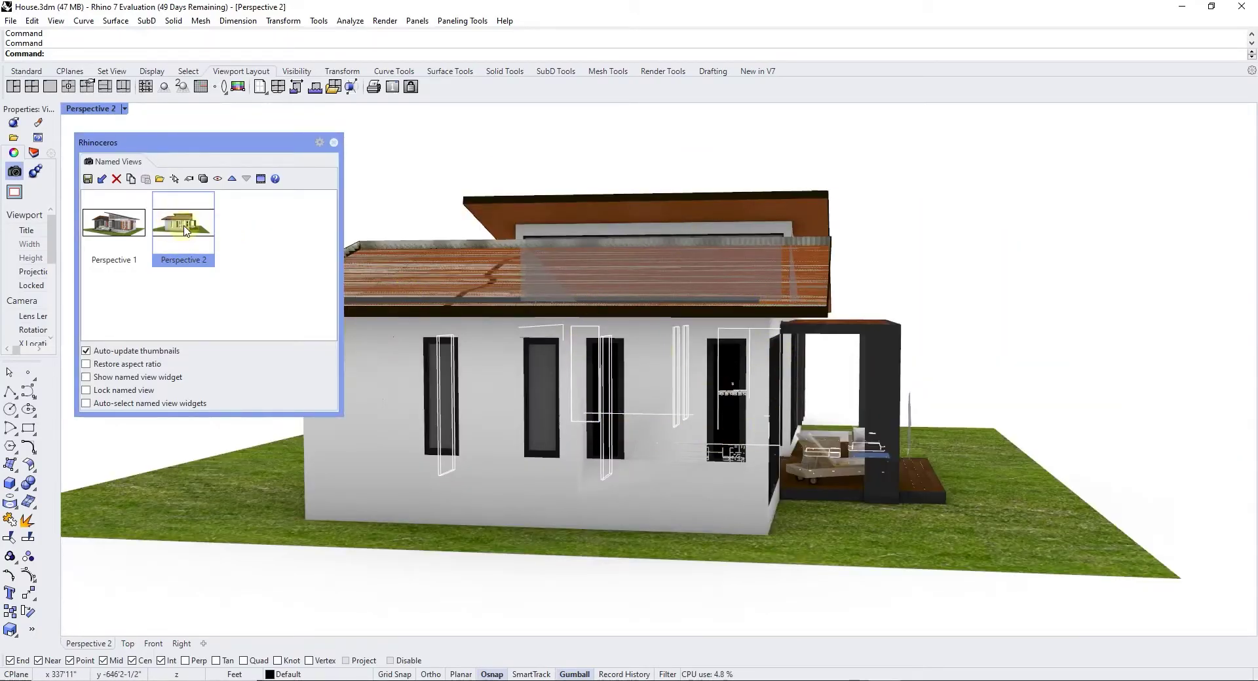
# Edit "Perspective 2" by looking so it shows the terrace corner from slightly above, and restore the edited view in the viewport.
pyautogui.click(217, 180)
pyautogui.moveTo(983, 301); pyautogui.dragTo(372, 144)
pyautogui.moveTo(743, 393); pyautogui.dragTo(649, 400, button='right')
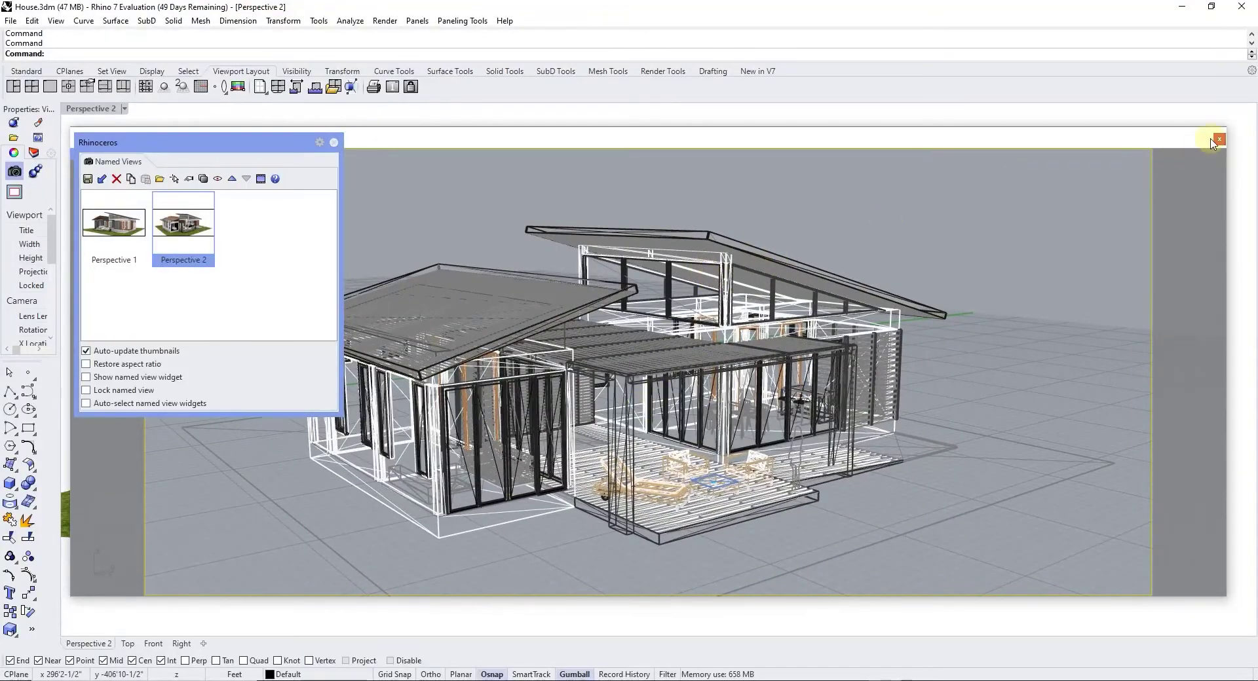
pyautogui.click(1220, 139)
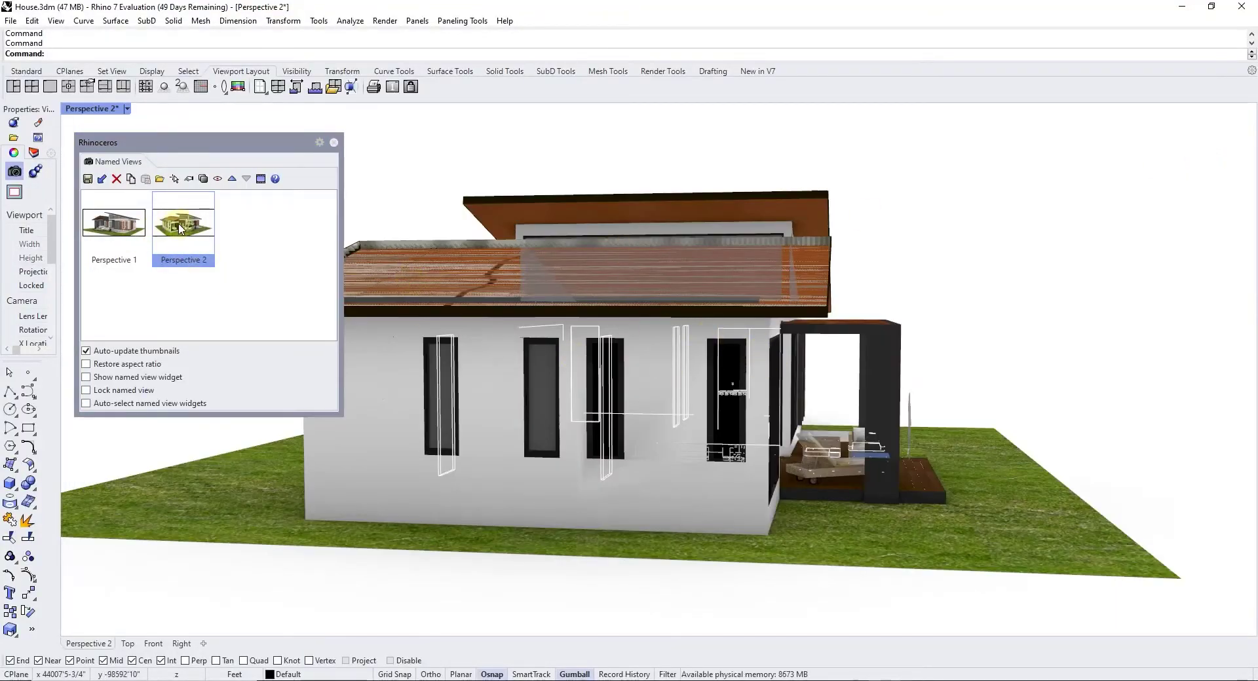
pyautogui.doubleClick(179, 226)
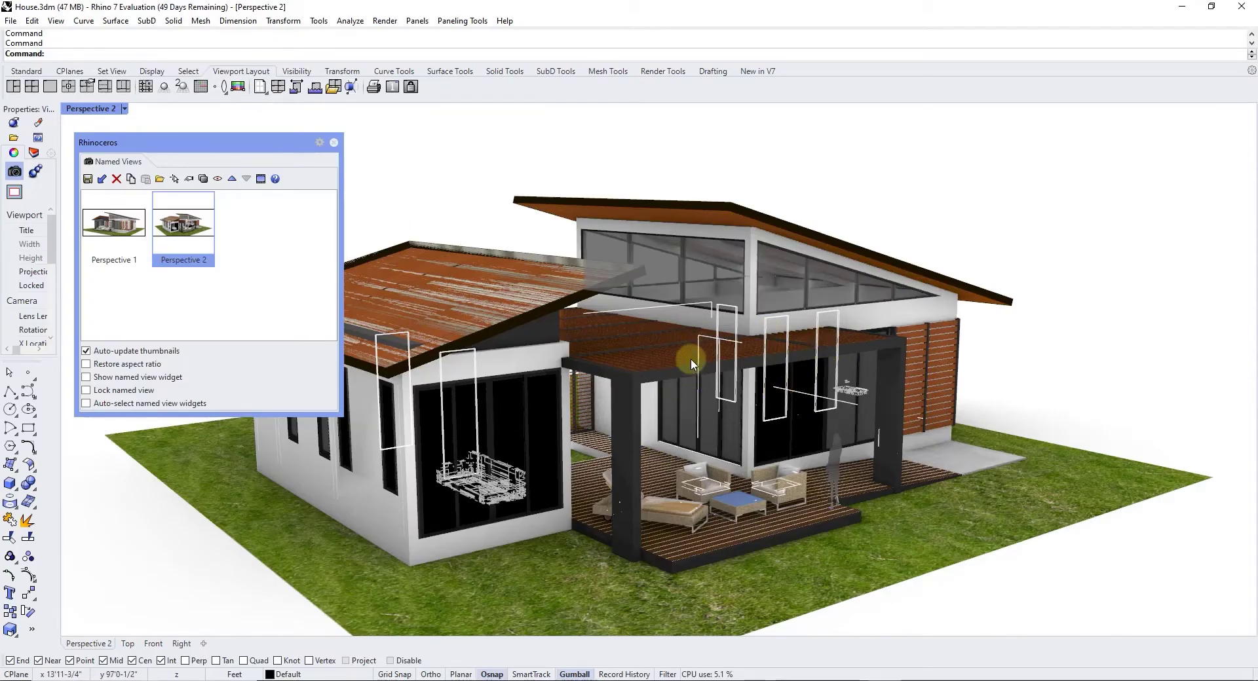
# Set the lens length of the "Perspective 2" named view to 40 and restore the view in the viewport.
pyautogui.rightClick(194, 221)
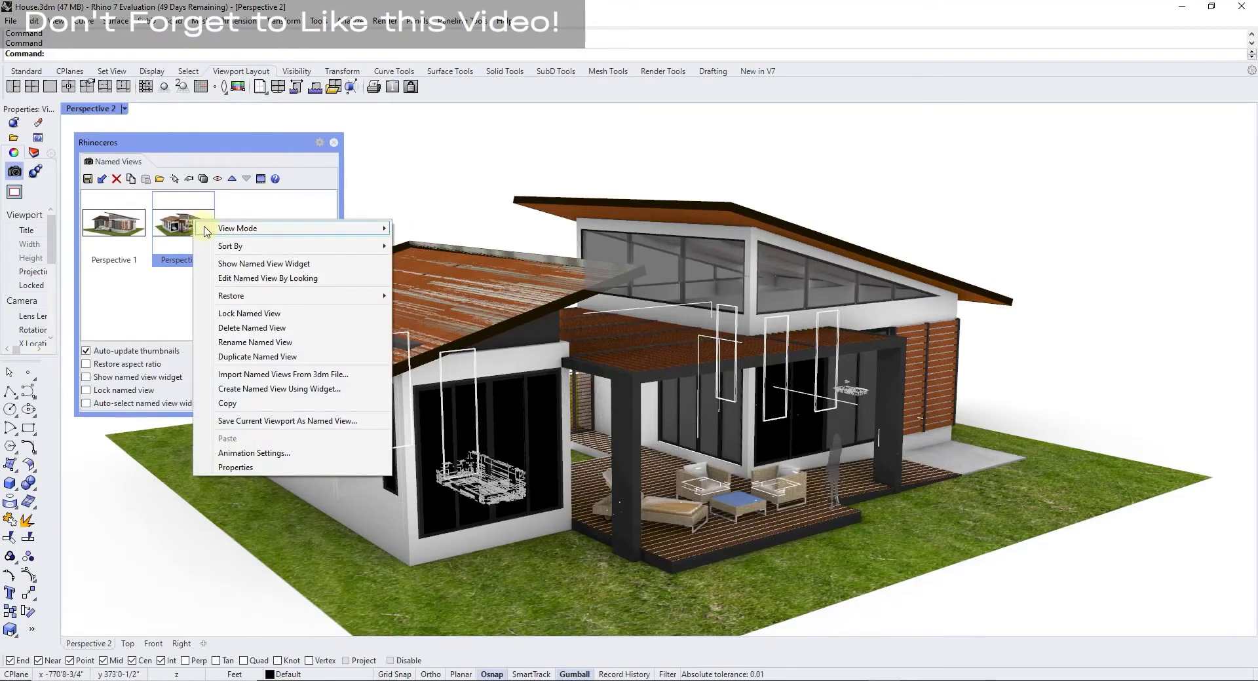
pyautogui.click(284, 467)
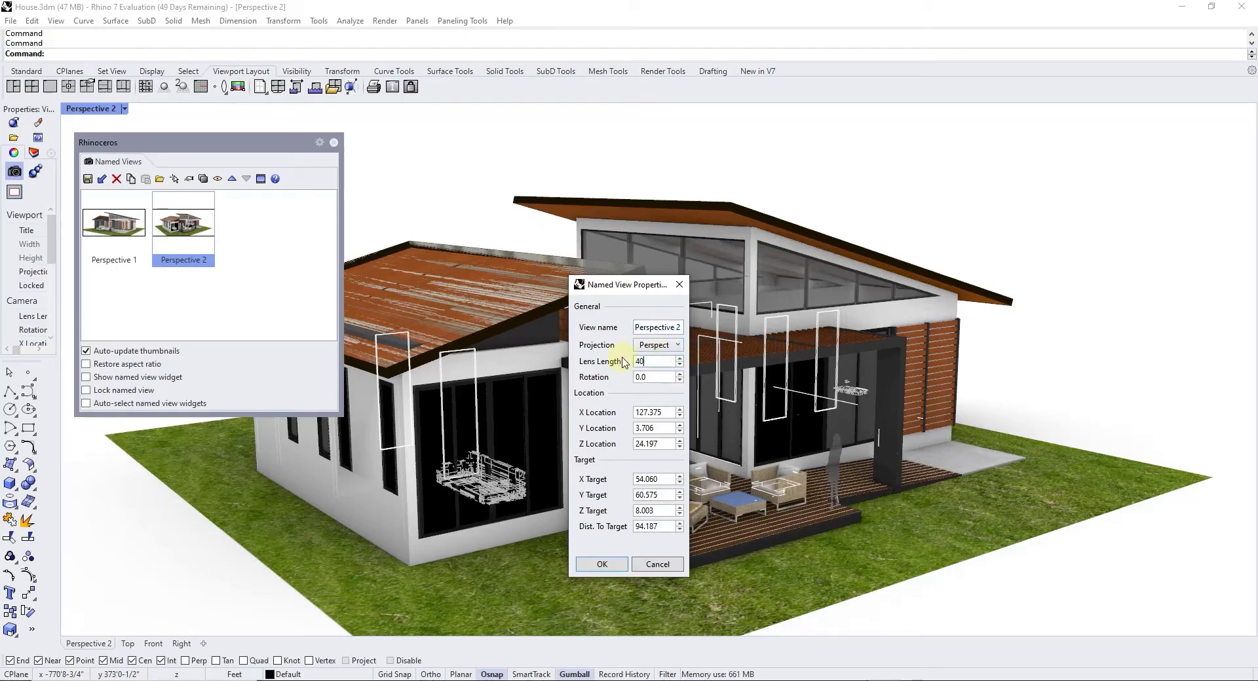
pyautogui.click(602, 563)
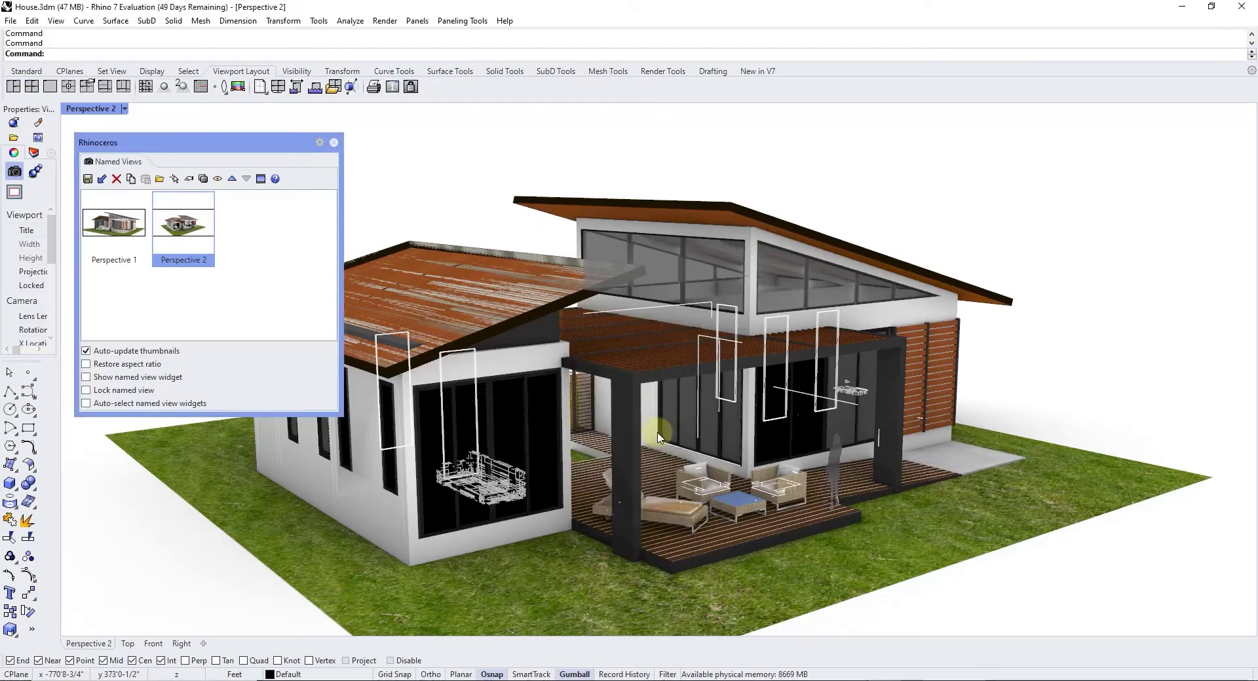
pyautogui.doubleClick(199, 226)
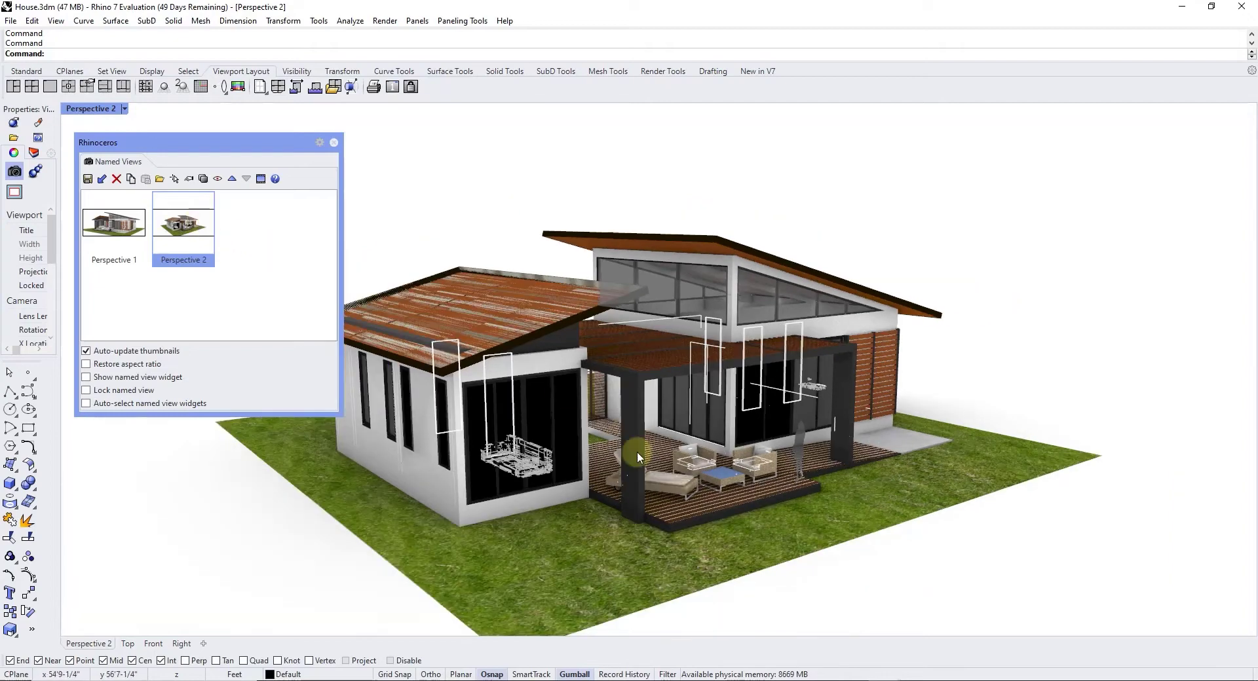
pyautogui.doubleClick(196, 226)
# Set the lens length of the "Perspective 2" named view to 50 in its properties.
pyautogui.rightClick(197, 226)
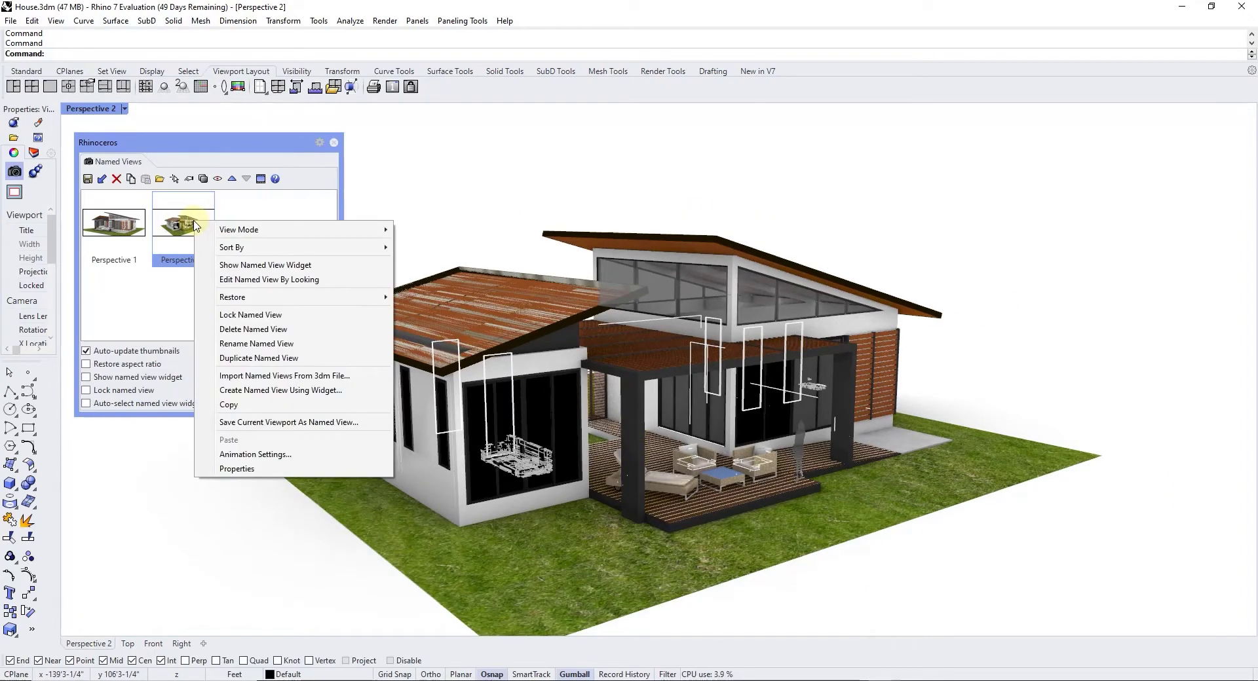
pyautogui.click(237, 469)
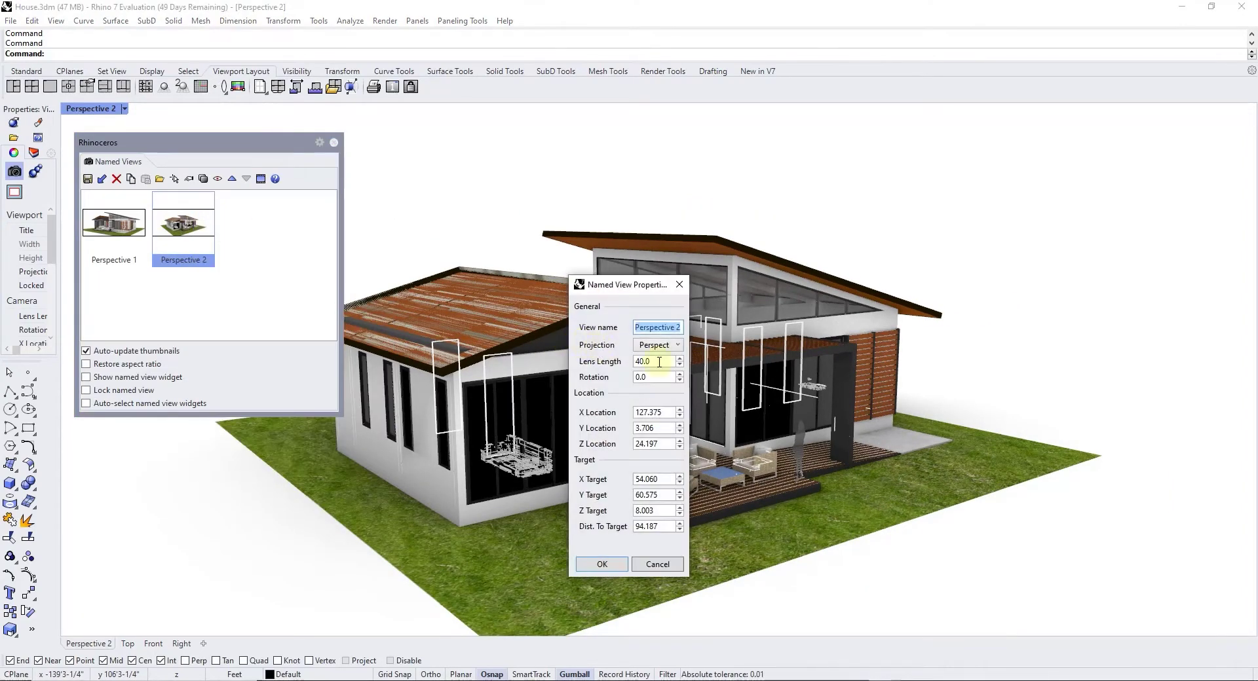
pyautogui.doubleClick(645, 361)
pyautogui.write('50')
pyautogui.press('Return')
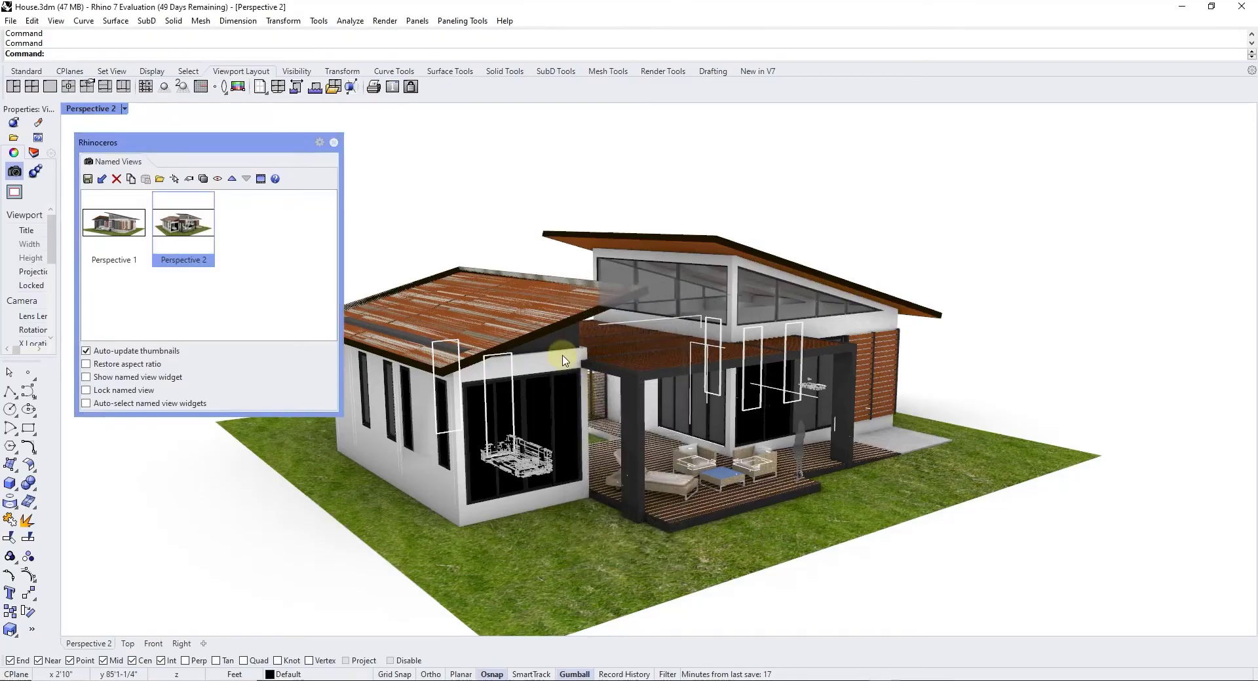
# Set the projection of the "Perspective 2" named view to Parallel and restore the view in the viewport.
pyautogui.rightClick(189, 227)
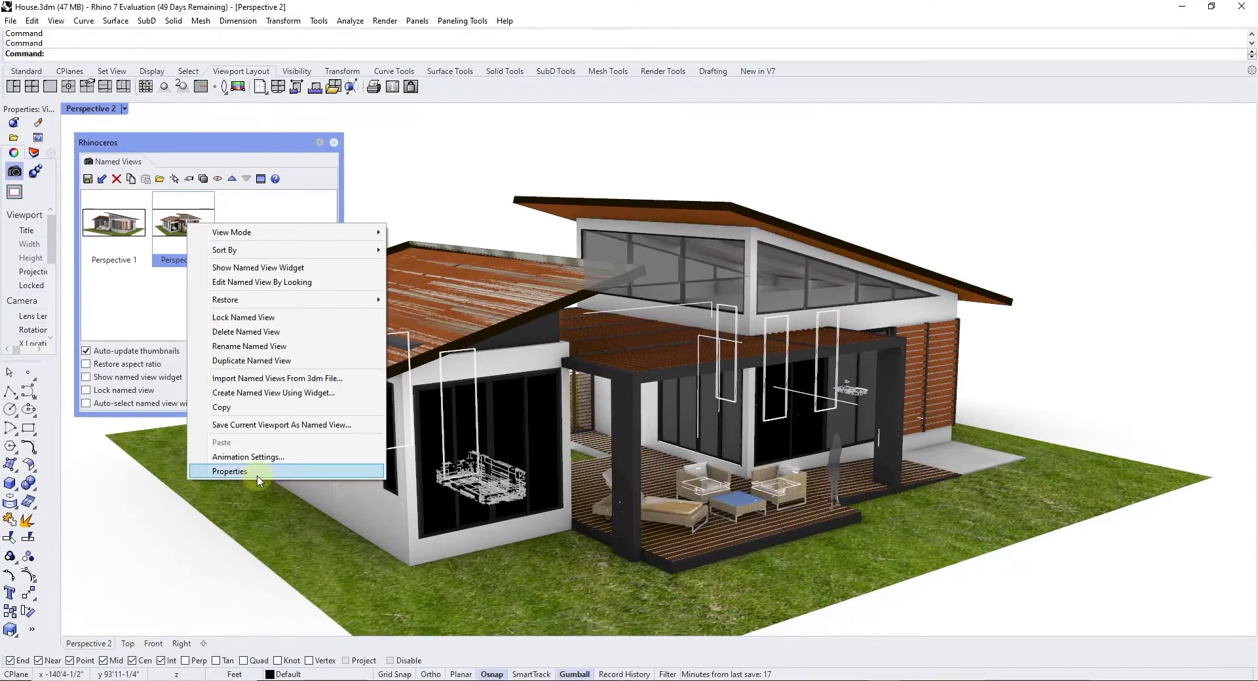
pyautogui.click(236, 468)
pyautogui.click(657, 345)
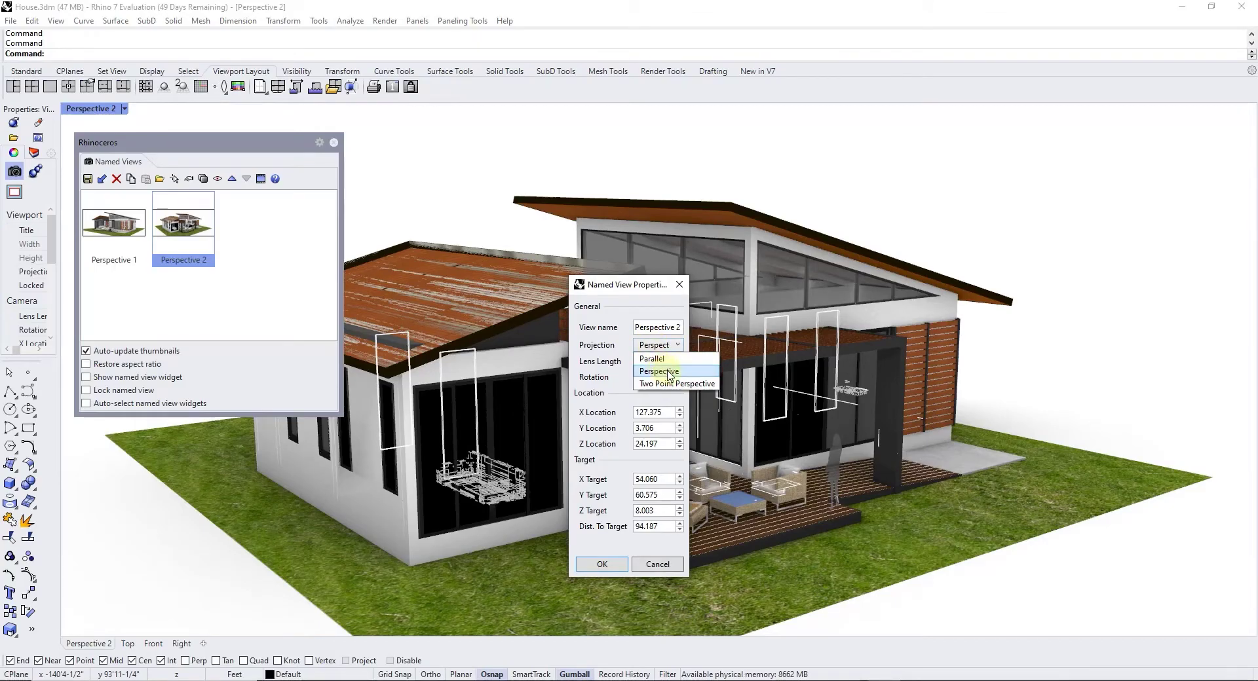
pyautogui.click(653, 359)
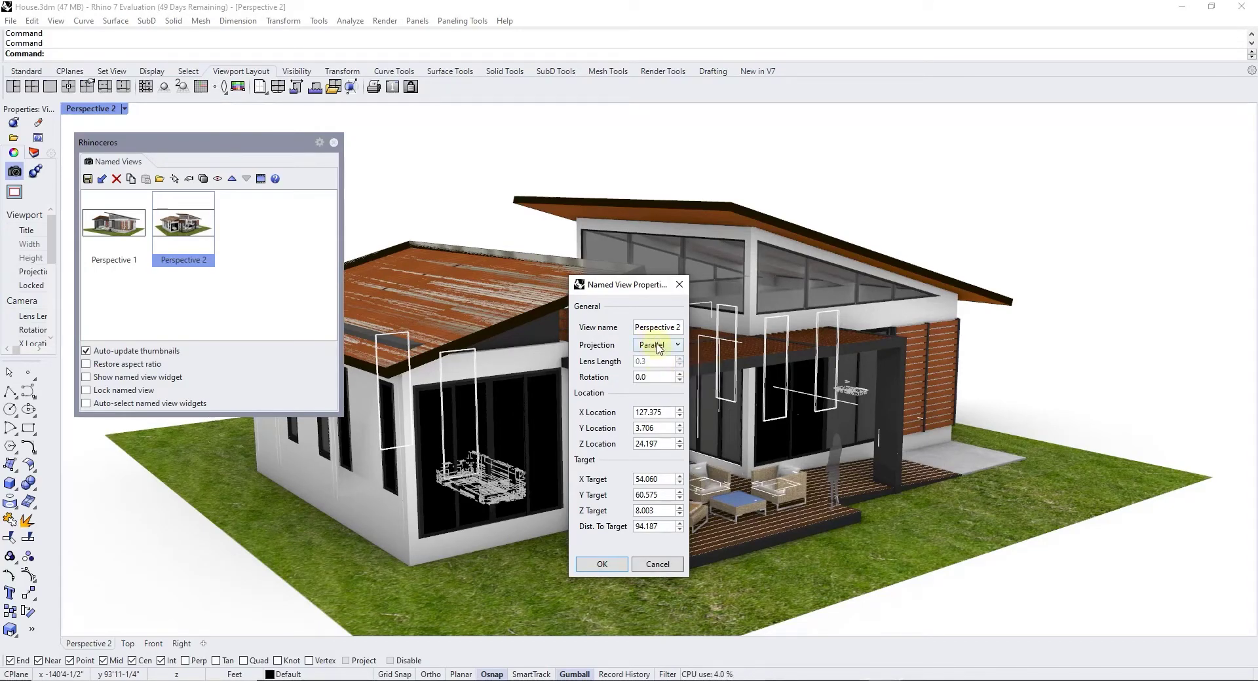
pyautogui.click(601, 564)
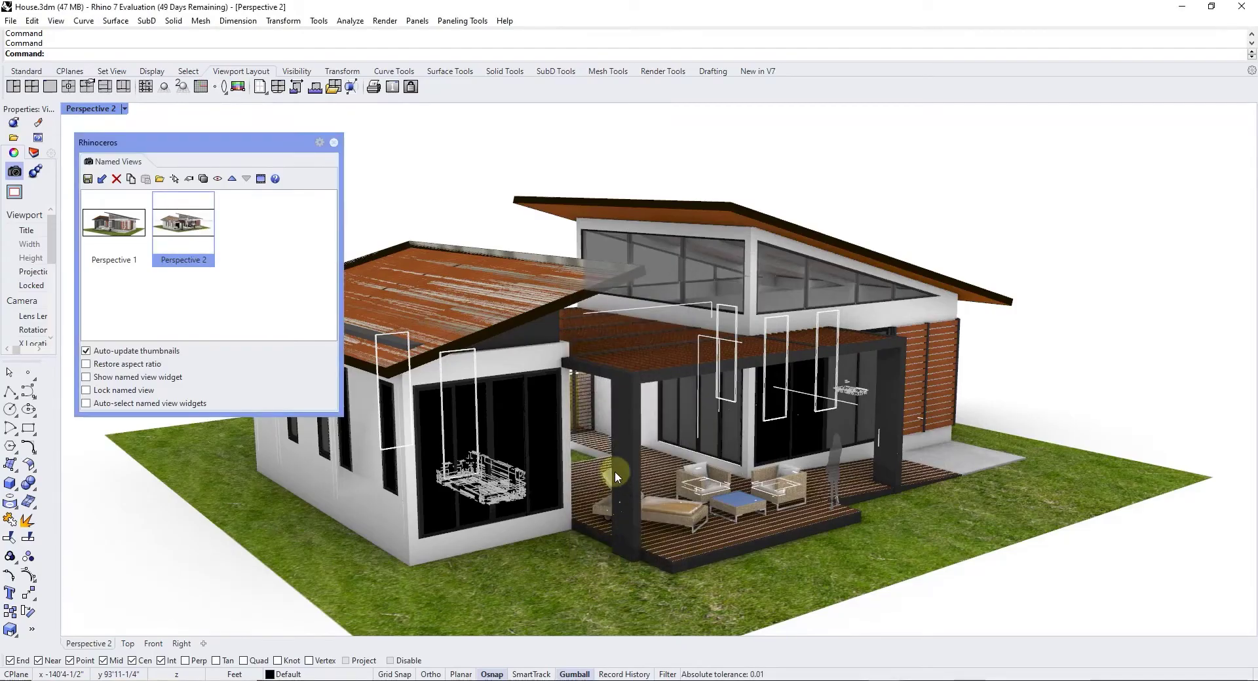
pyautogui.doubleClick(172, 218)
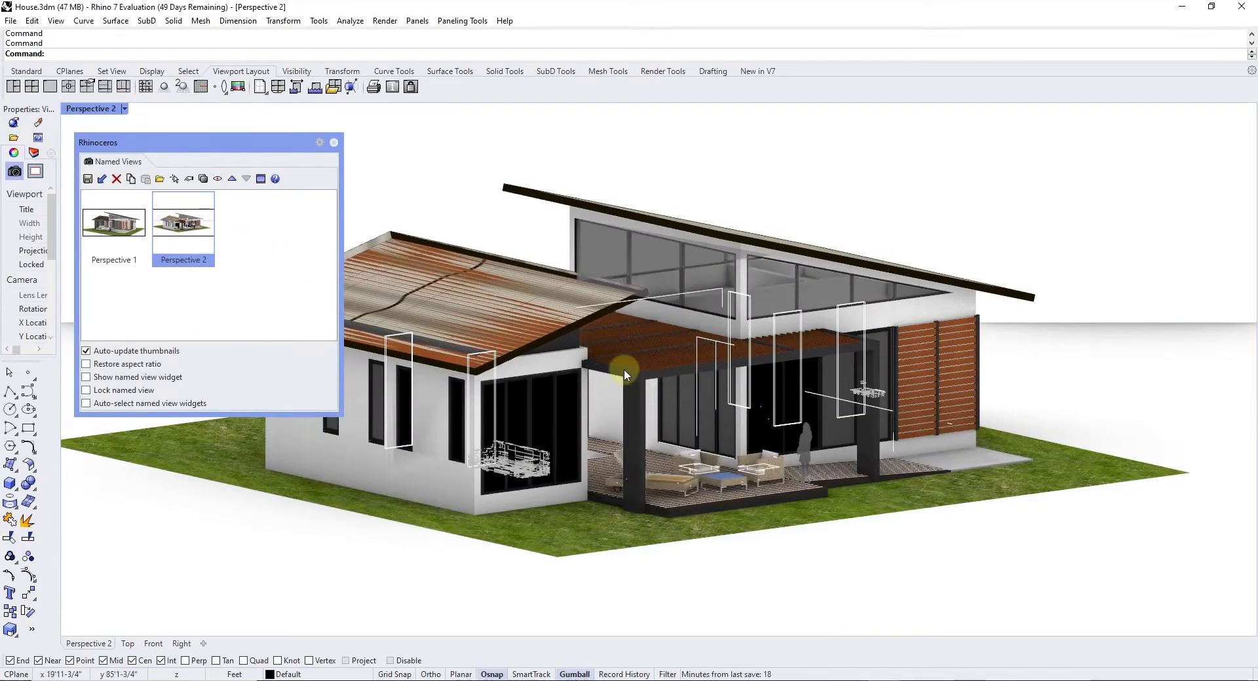
# Set the projection of the "Perspective 2" named view back to Perspective in its properties.
pyautogui.rightClick(191, 226)
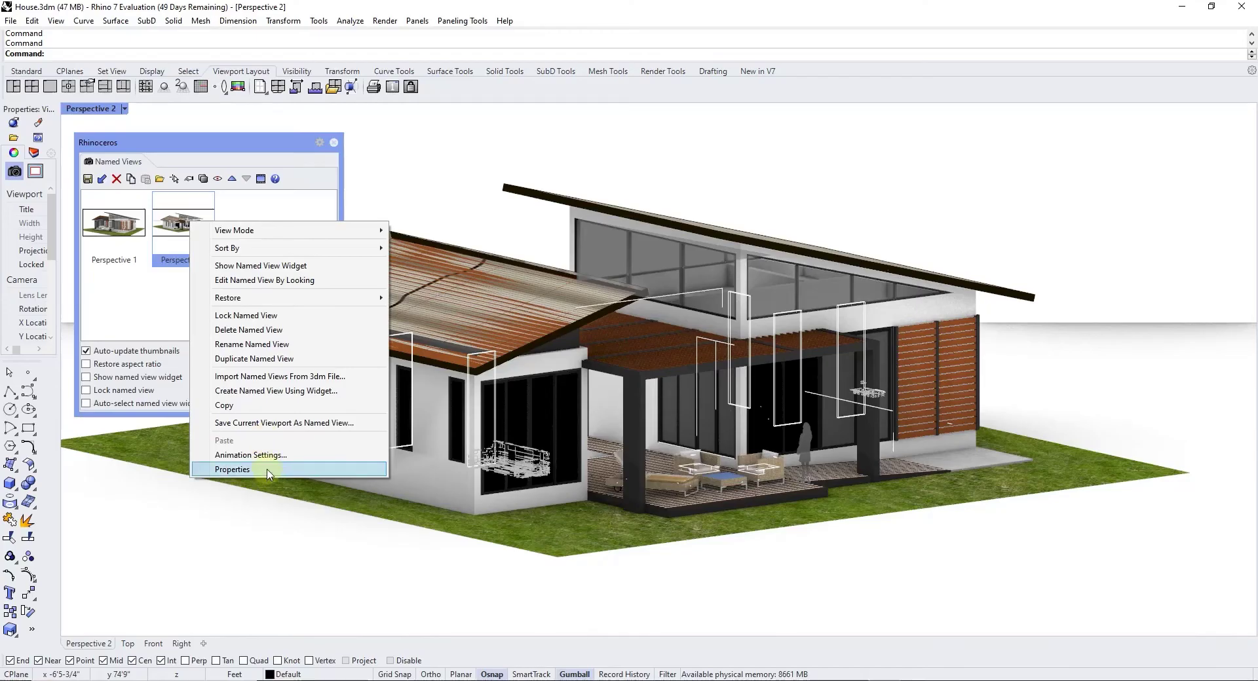
pyautogui.click(727, 181)
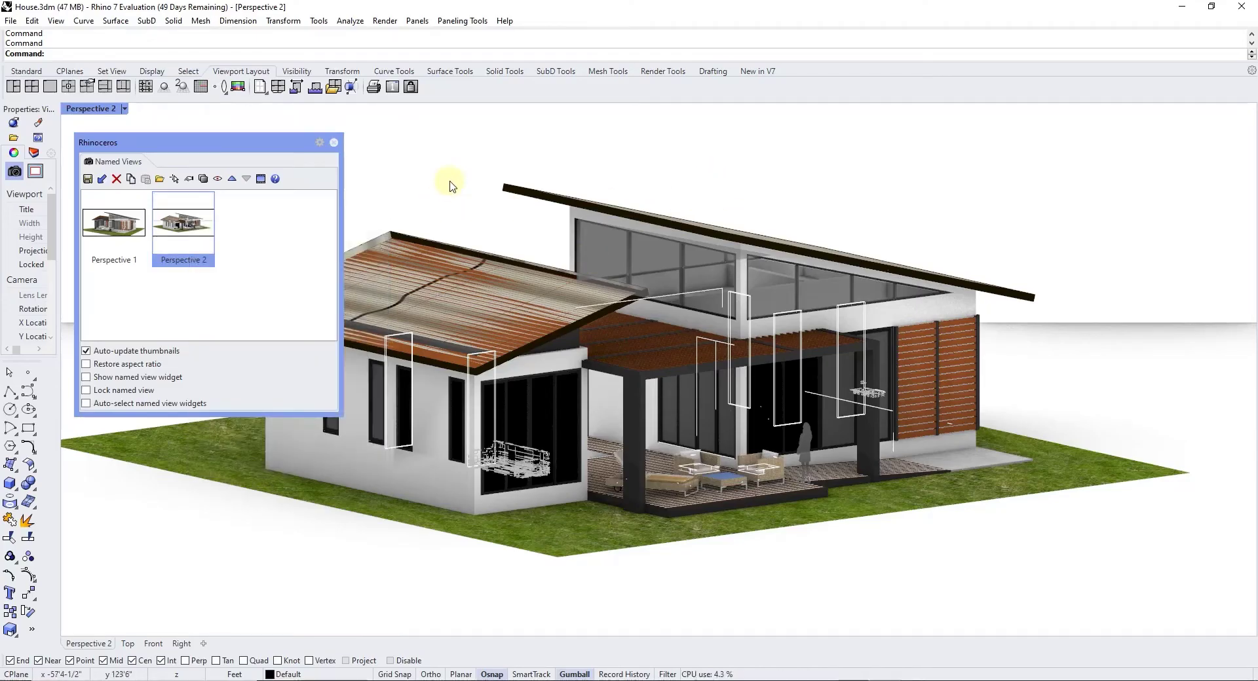
pyautogui.rightClick(191, 226)
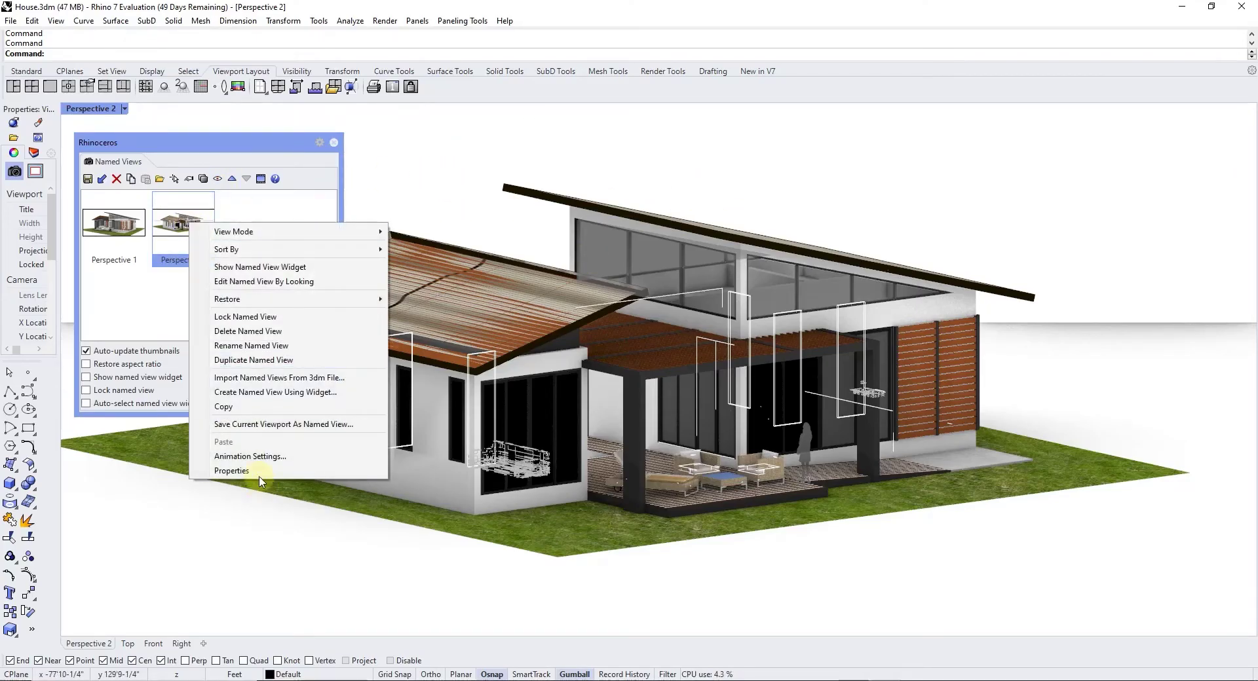
pyautogui.click(252, 478)
pyautogui.click(655, 345)
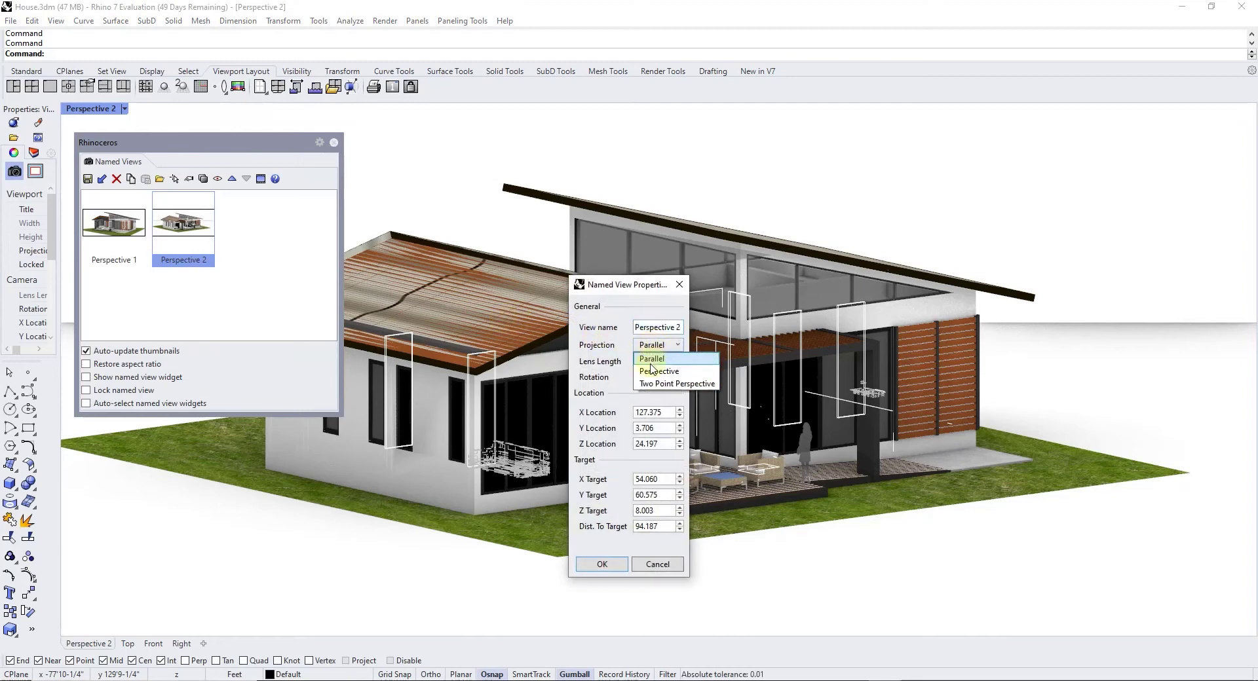
pyautogui.click(658, 364)
pyautogui.click(601, 564)
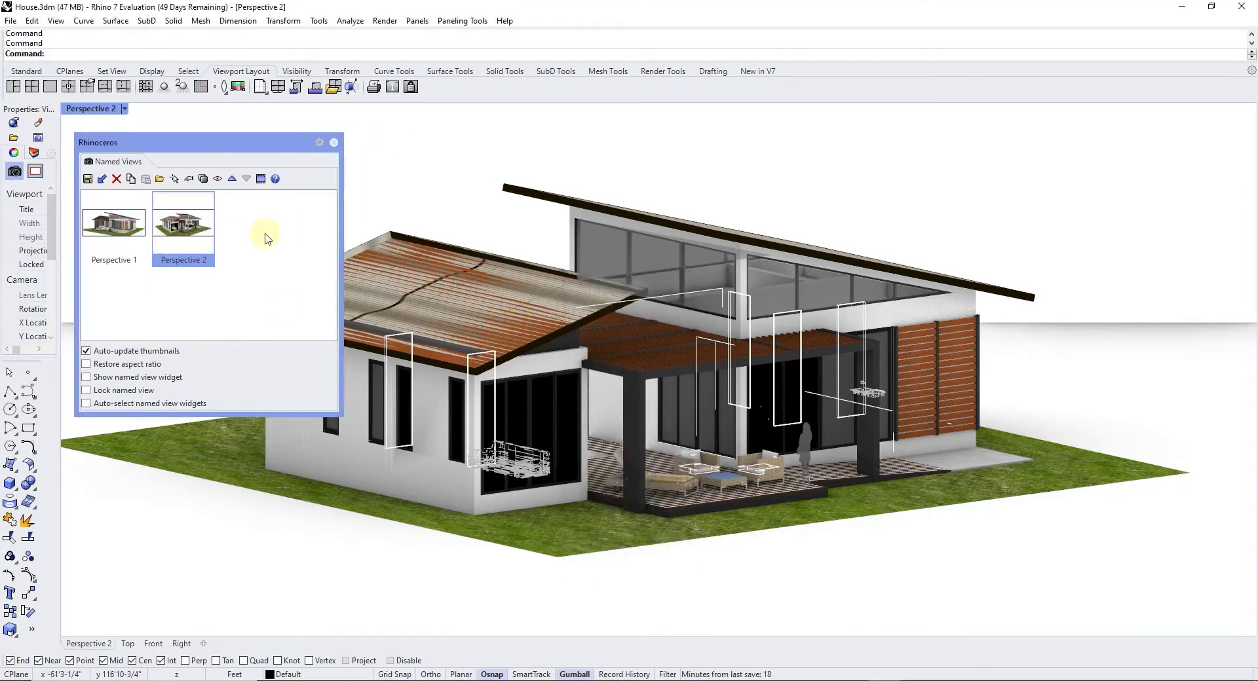
# Close the named views list and switch the viewport to the world Top view.
pyautogui.click(334, 142)
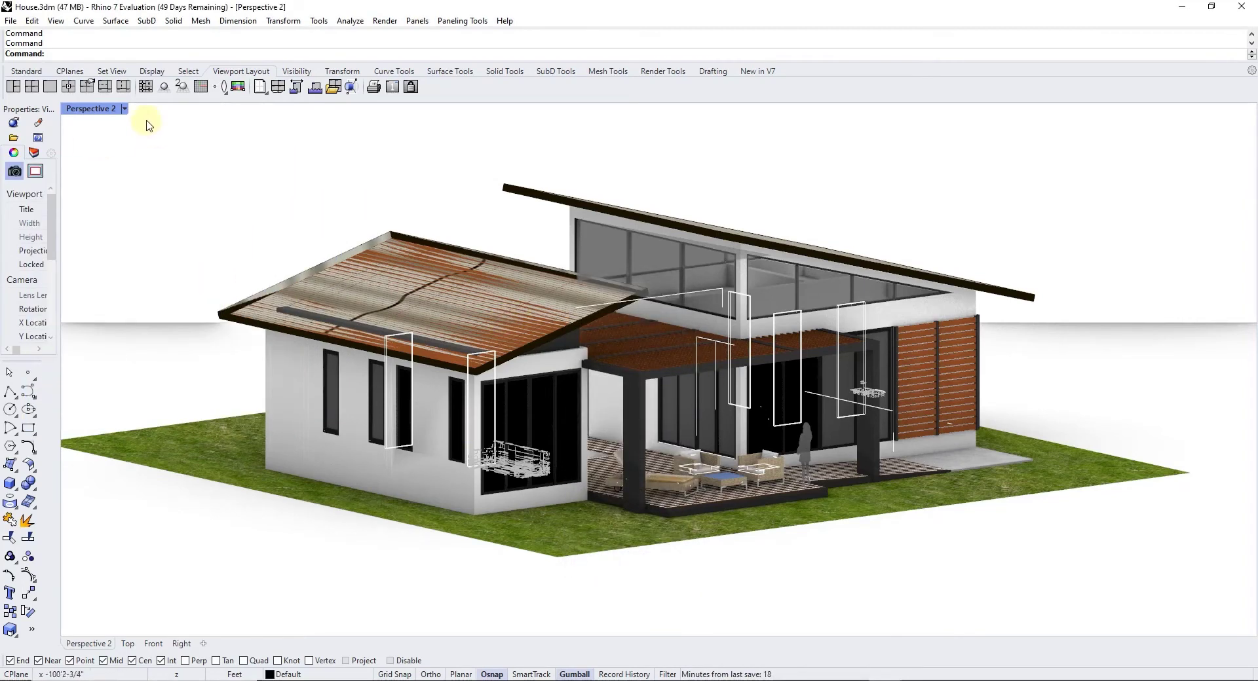
pyautogui.click(124, 109)
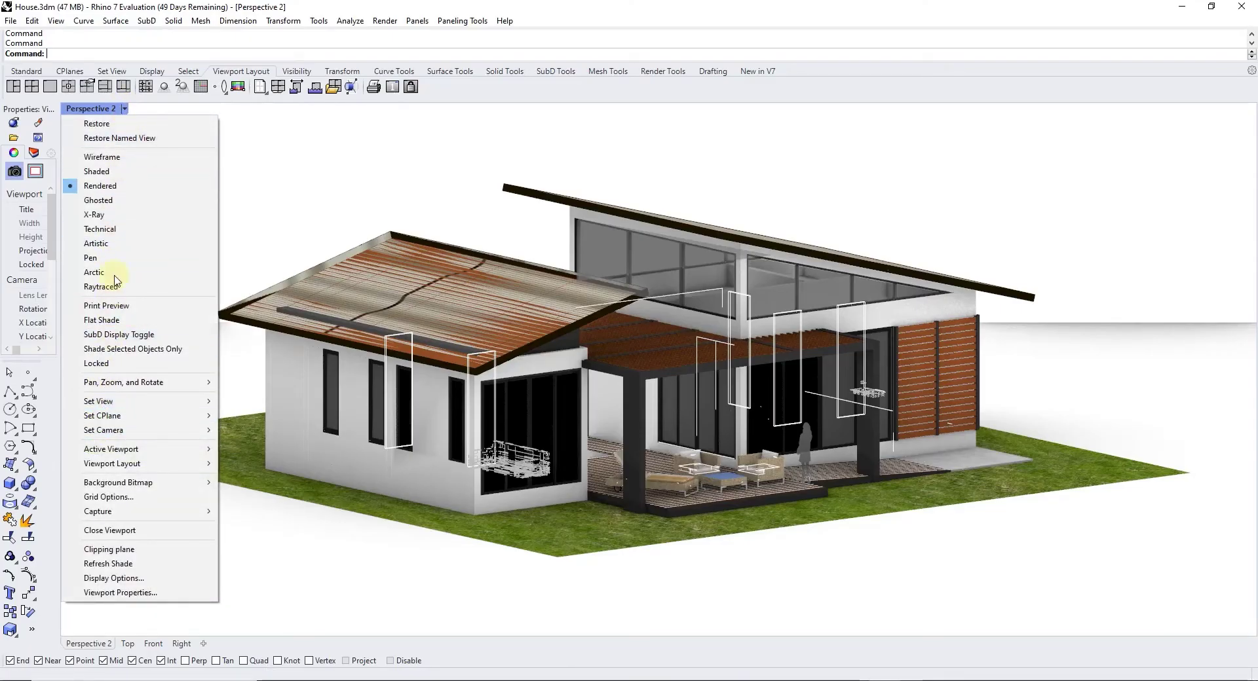
pyautogui.moveTo(164, 401)
pyautogui.click(261, 403)
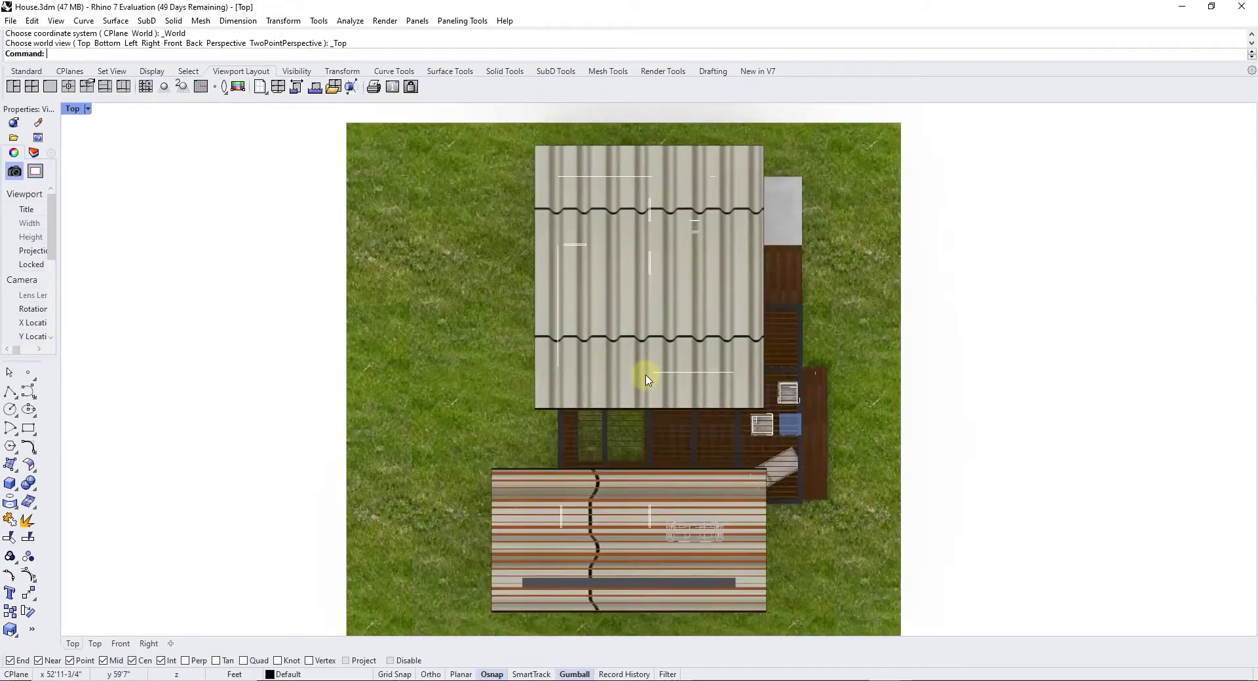
# Save the current top view of the house as a named view called "TopDown".
pyautogui.rightClick(232, 233)
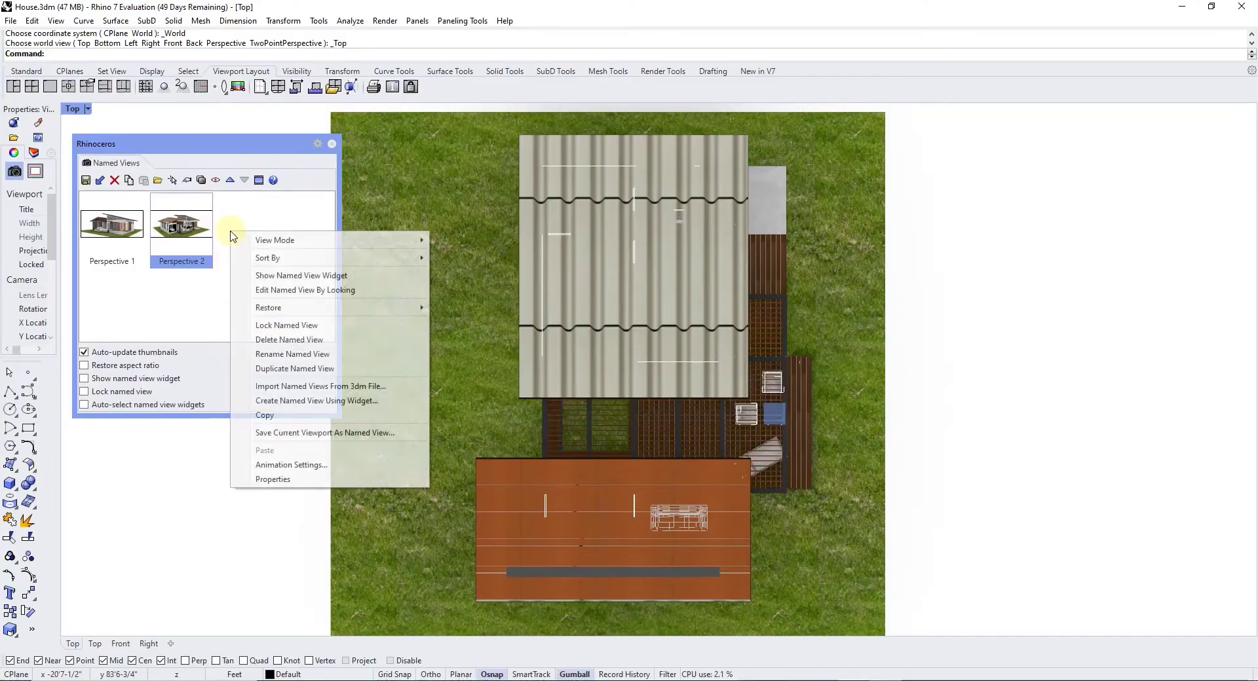
pyautogui.click(307, 433)
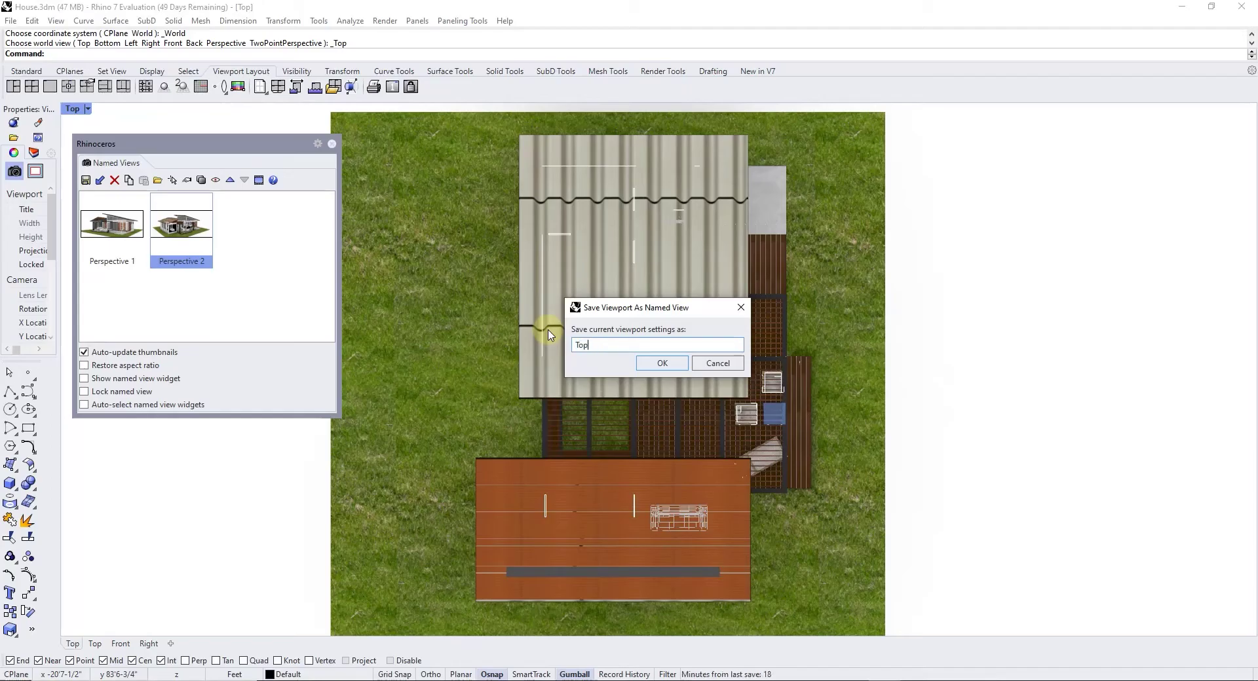
pyautogui.write('TopDown')
pyautogui.press('Return')
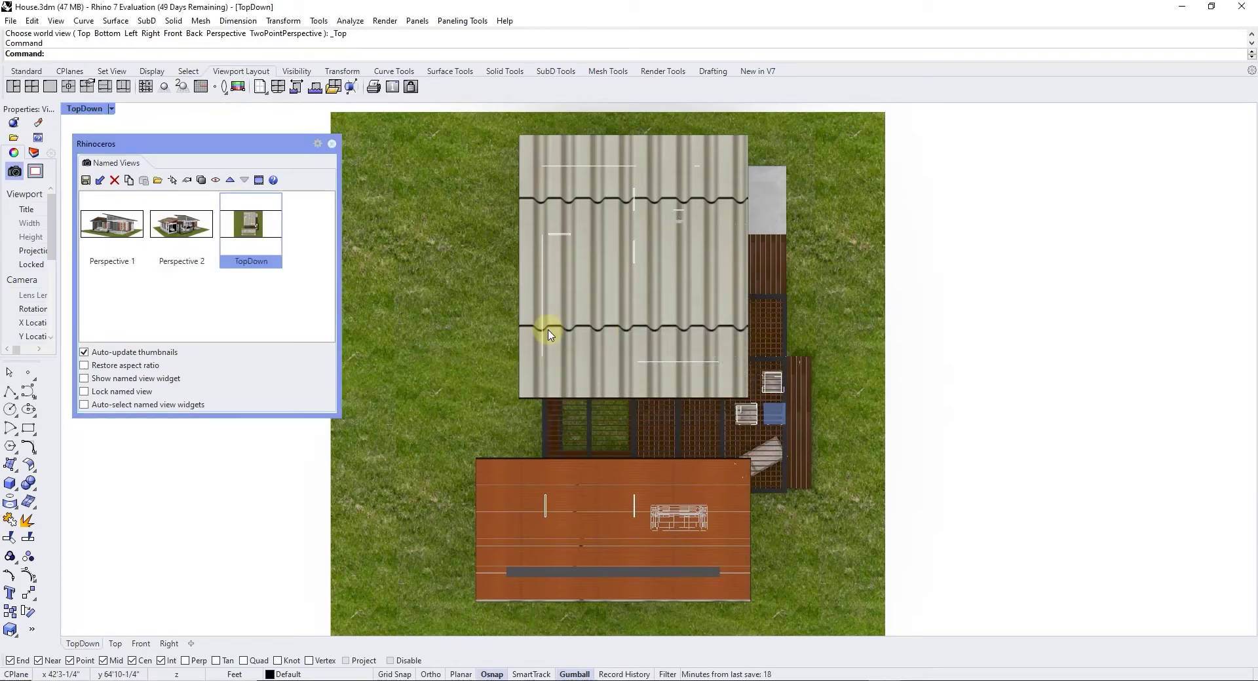
# Choose Parallel as the projection in the properties of the "TopDown" named view.
pyautogui.rightClick(264, 222)
pyautogui.click(306, 470)
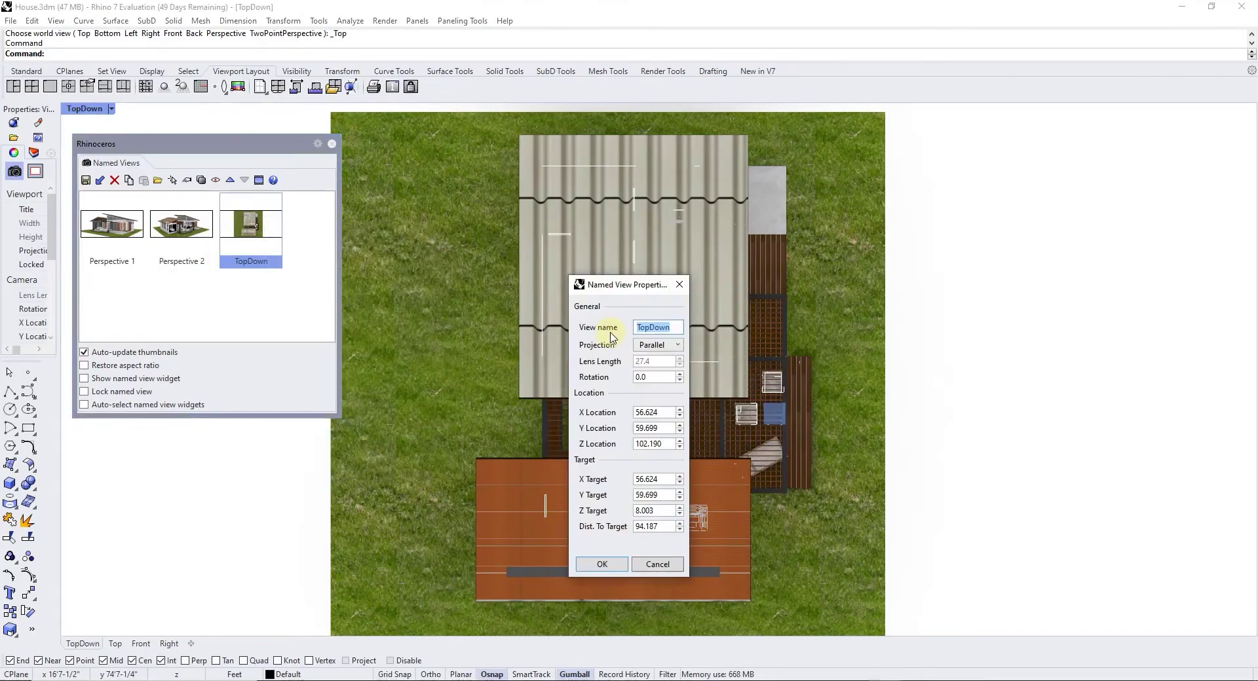
pyautogui.click(656, 348)
pyautogui.click(655, 358)
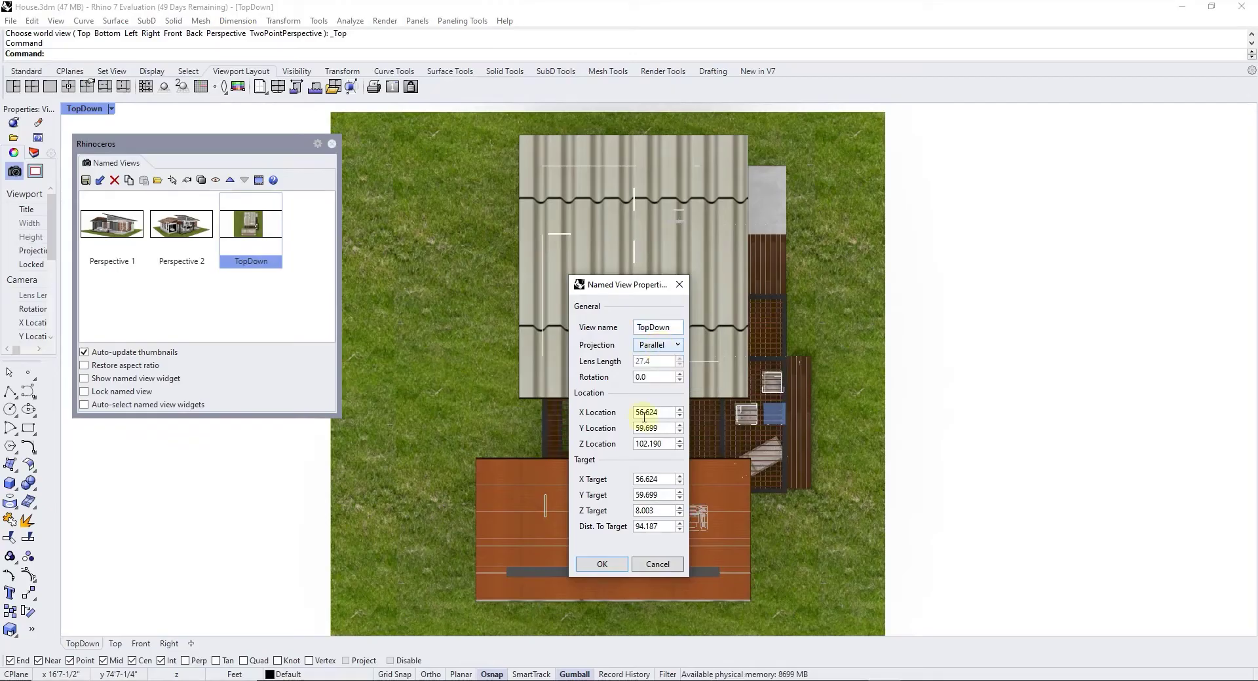
pyautogui.click(617, 567)
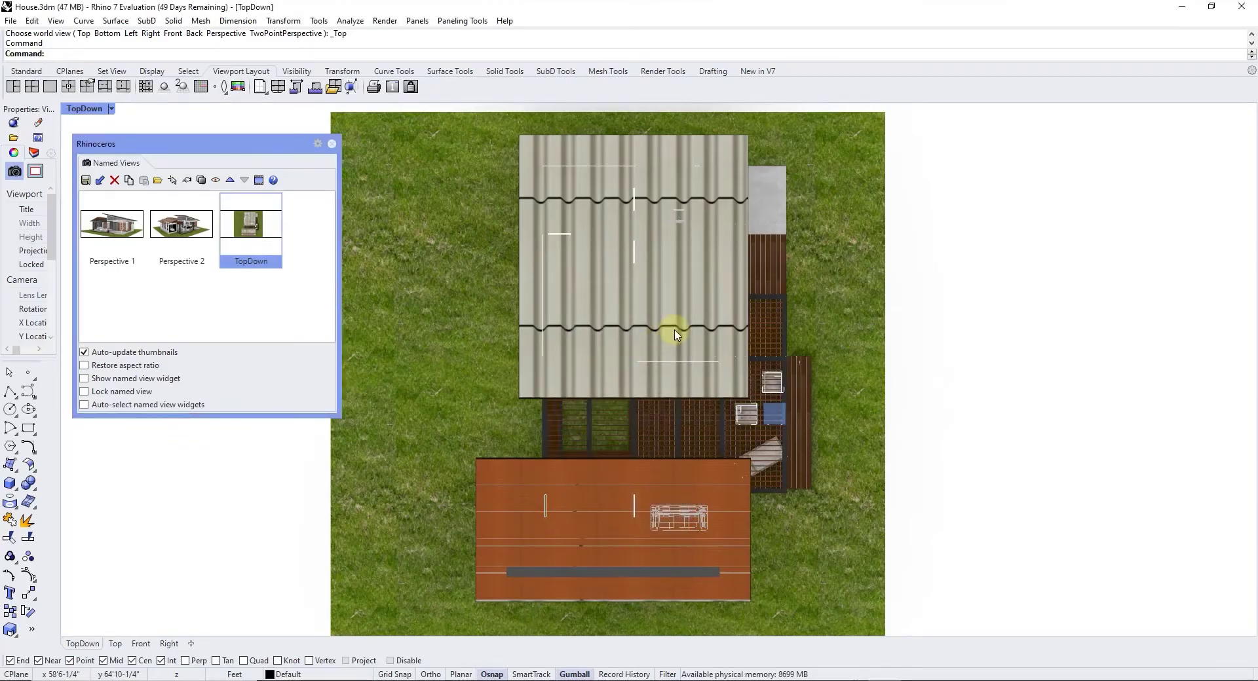
# Restore the "Perspective 2" named view and switch the viewport to "TopDown" to compare them.
pyautogui.click(186, 225)
pyautogui.doubleClick(188, 225)
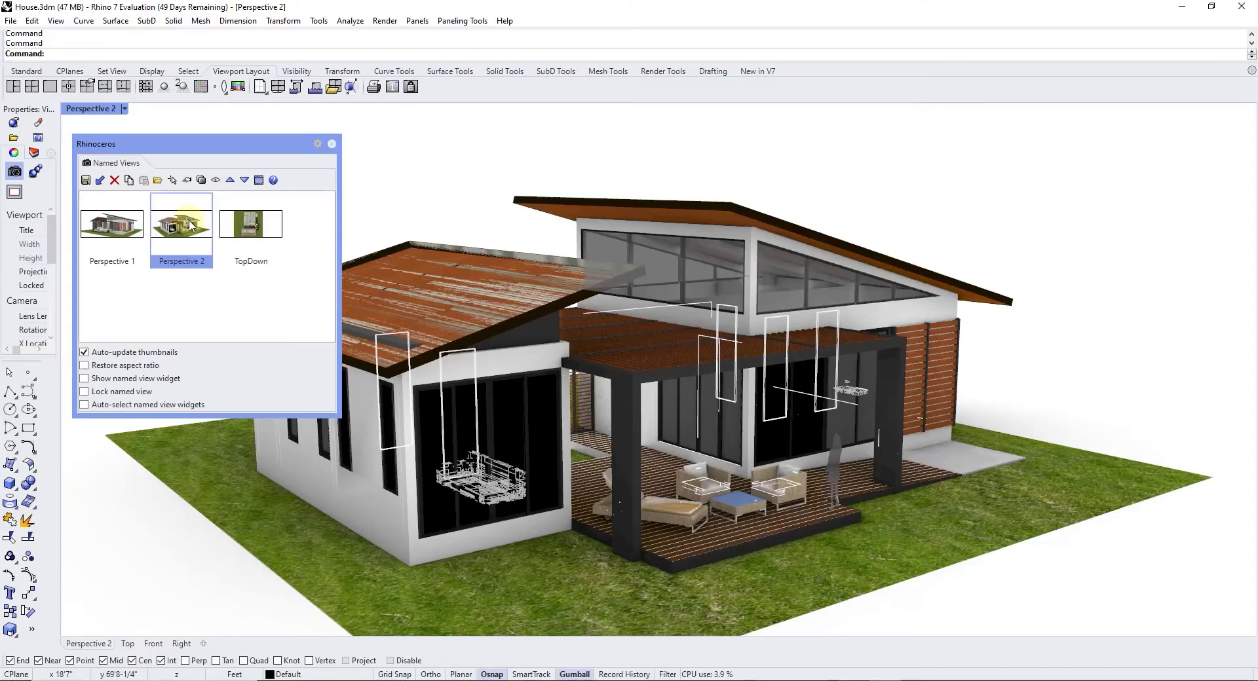
pyautogui.doubleClick(254, 229)
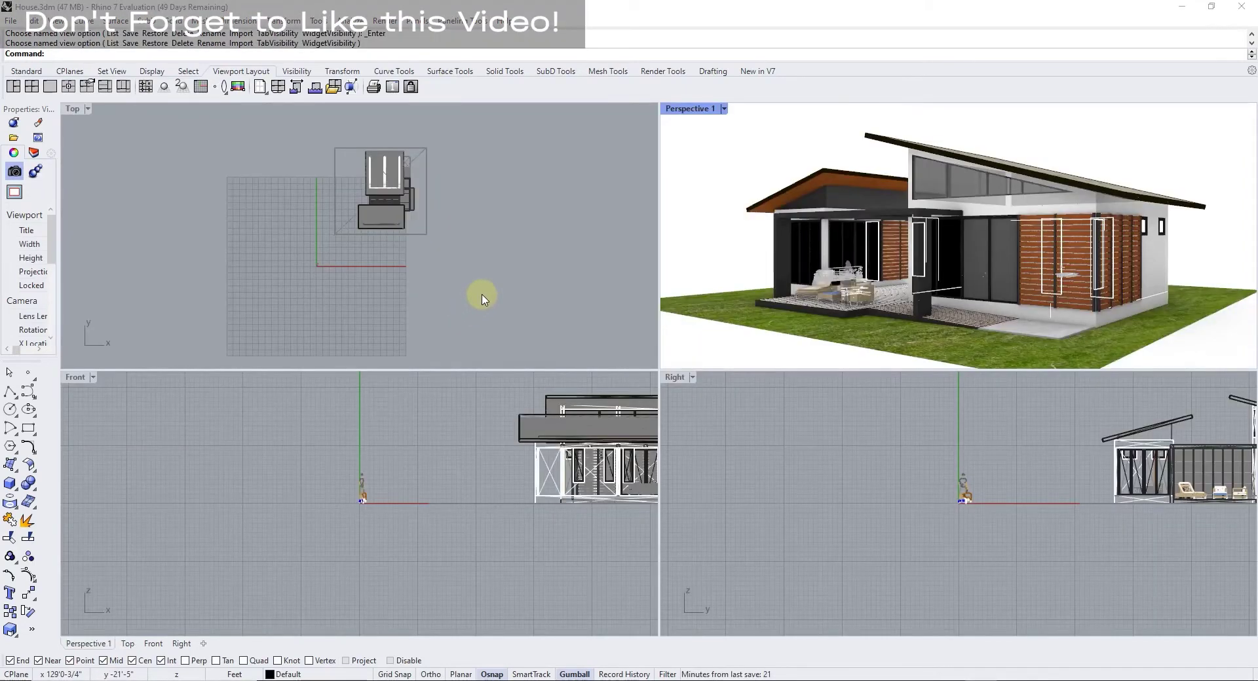
# Create a named view "Side Perspective" using the widget, targeting the house from a camera at about x -77', y 21', with the whole house framed.
pyautogui.click(514, 280)
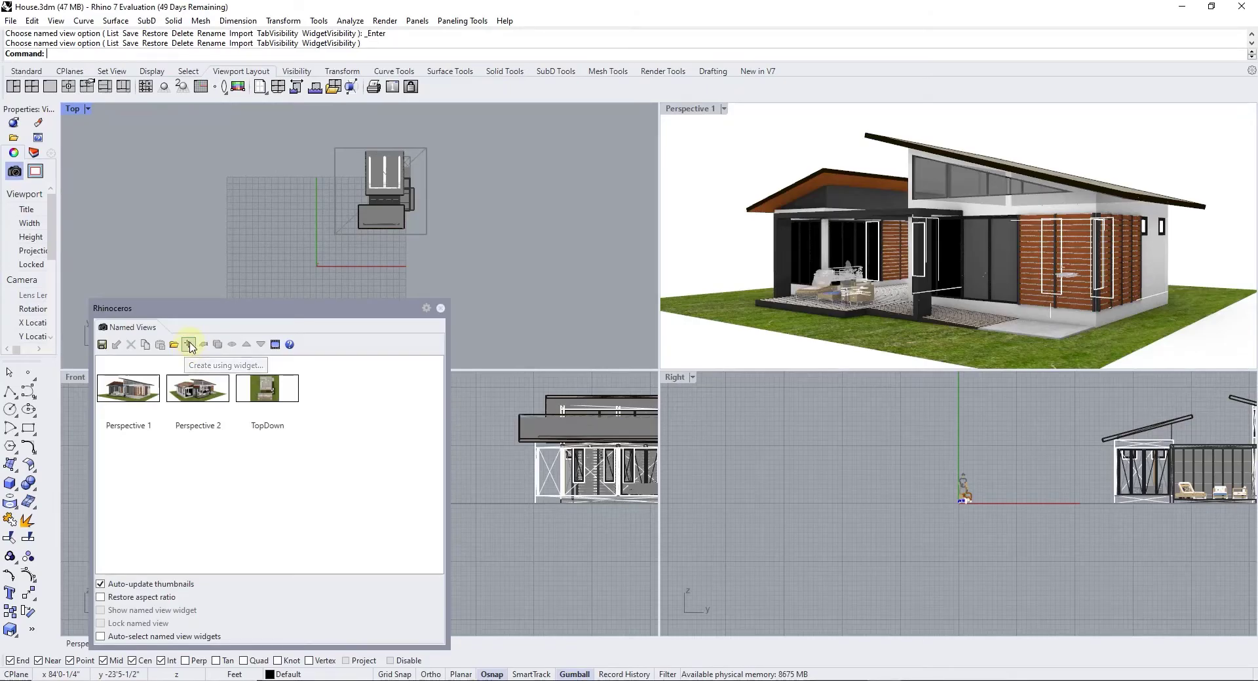
pyautogui.click(189, 345)
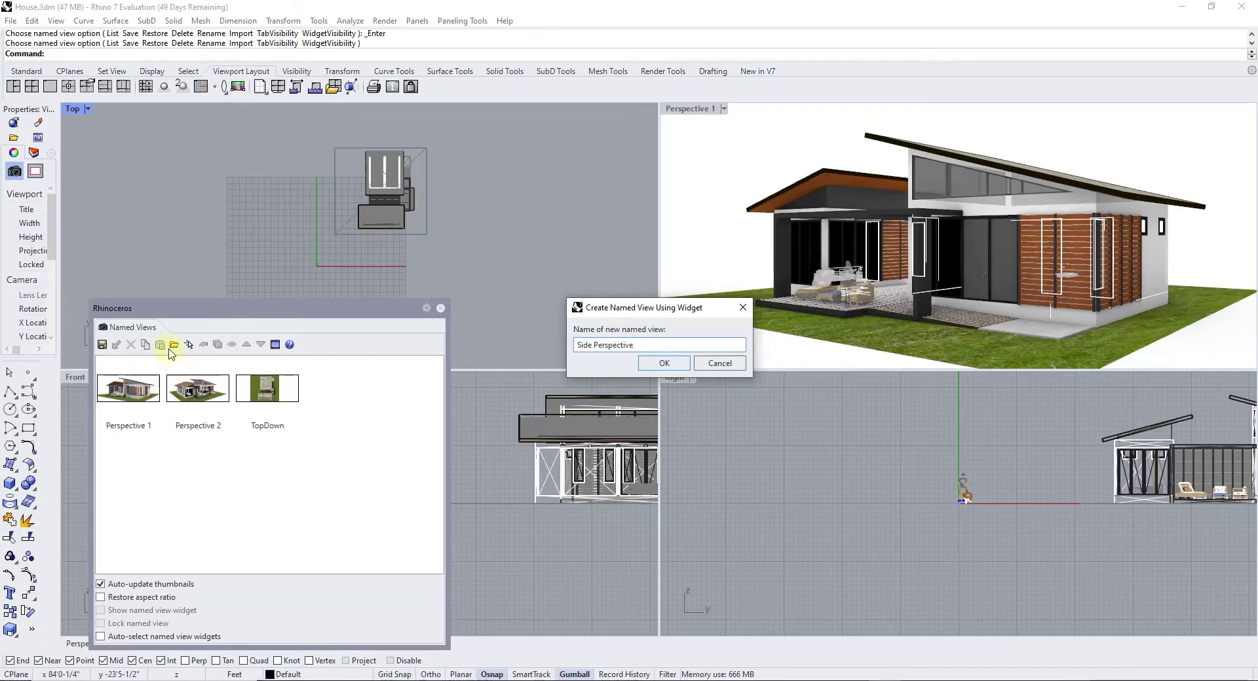
pyautogui.click(665, 364)
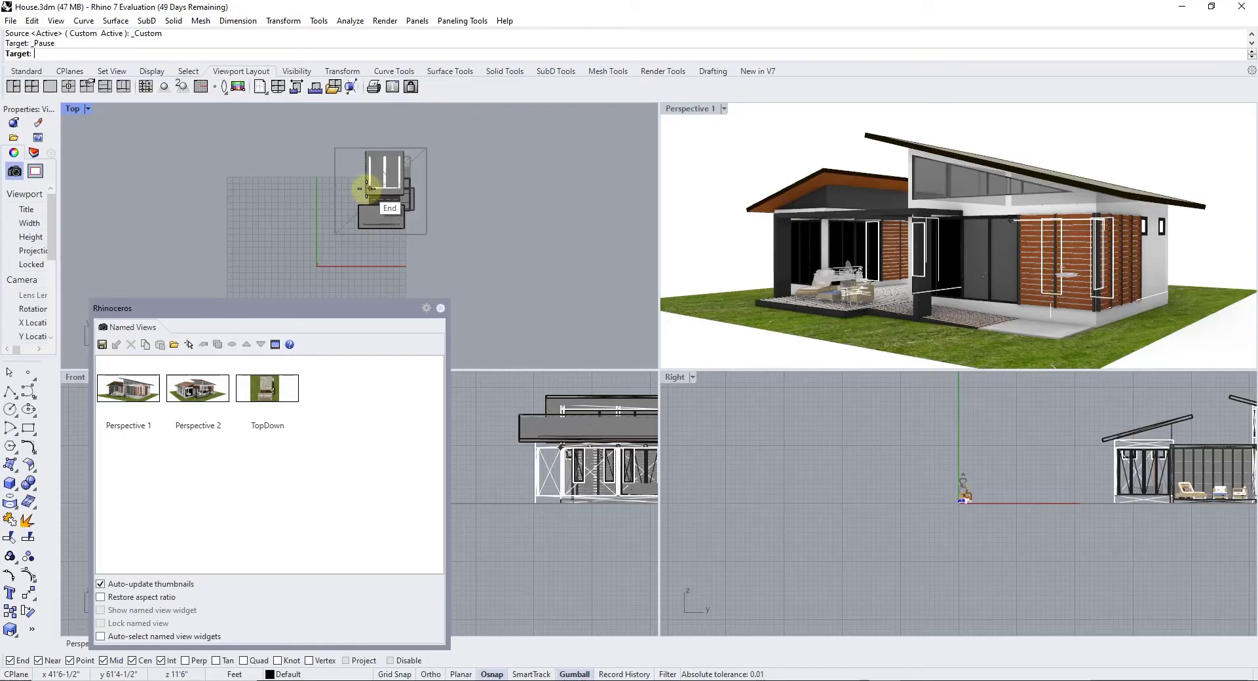
pyautogui.click(370, 189)
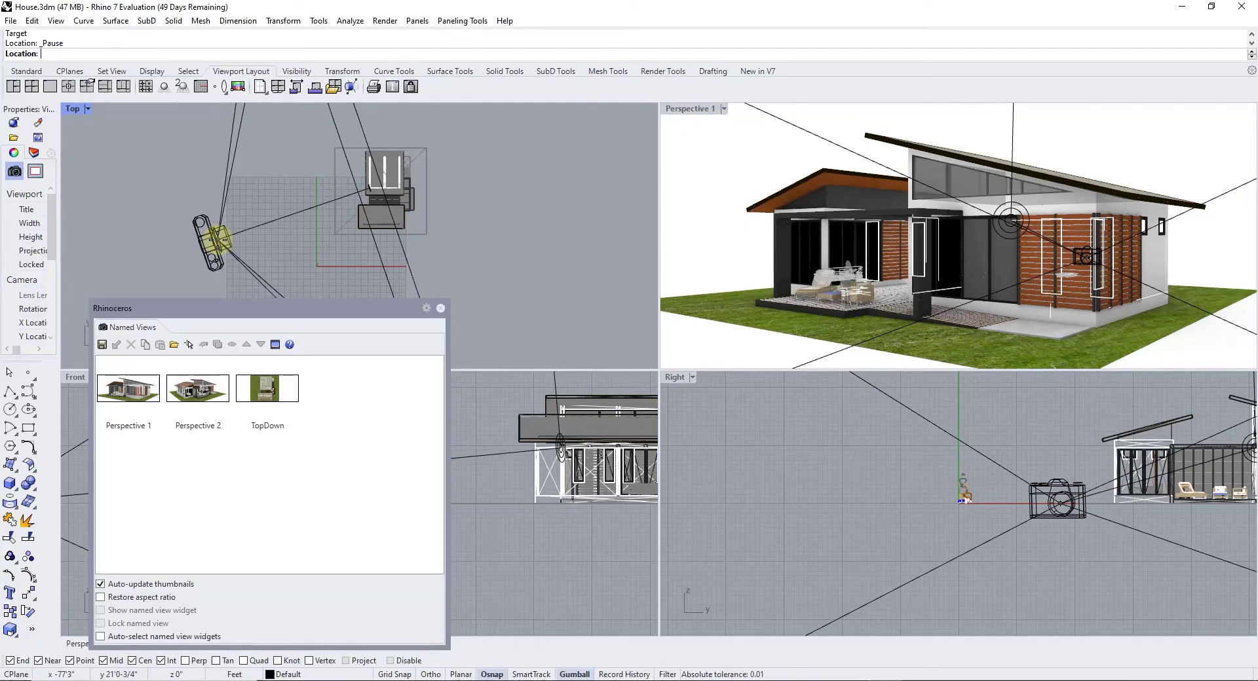
pyautogui.click(218, 240)
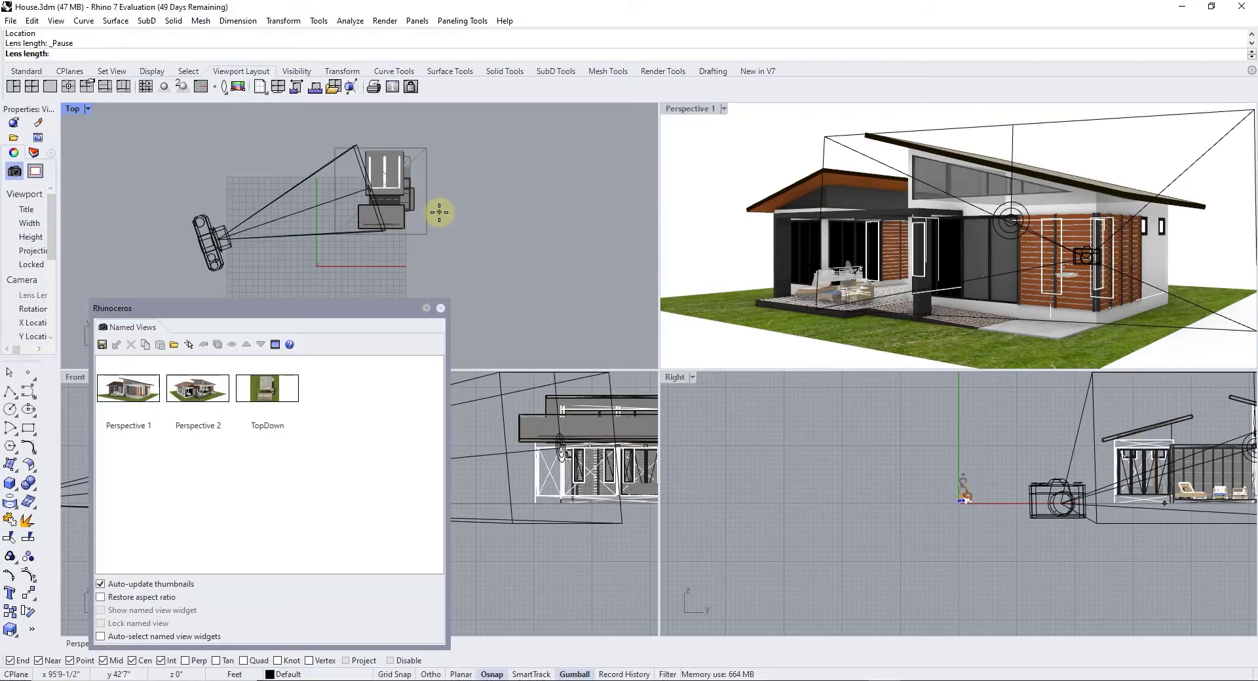
pyautogui.click(439, 212)
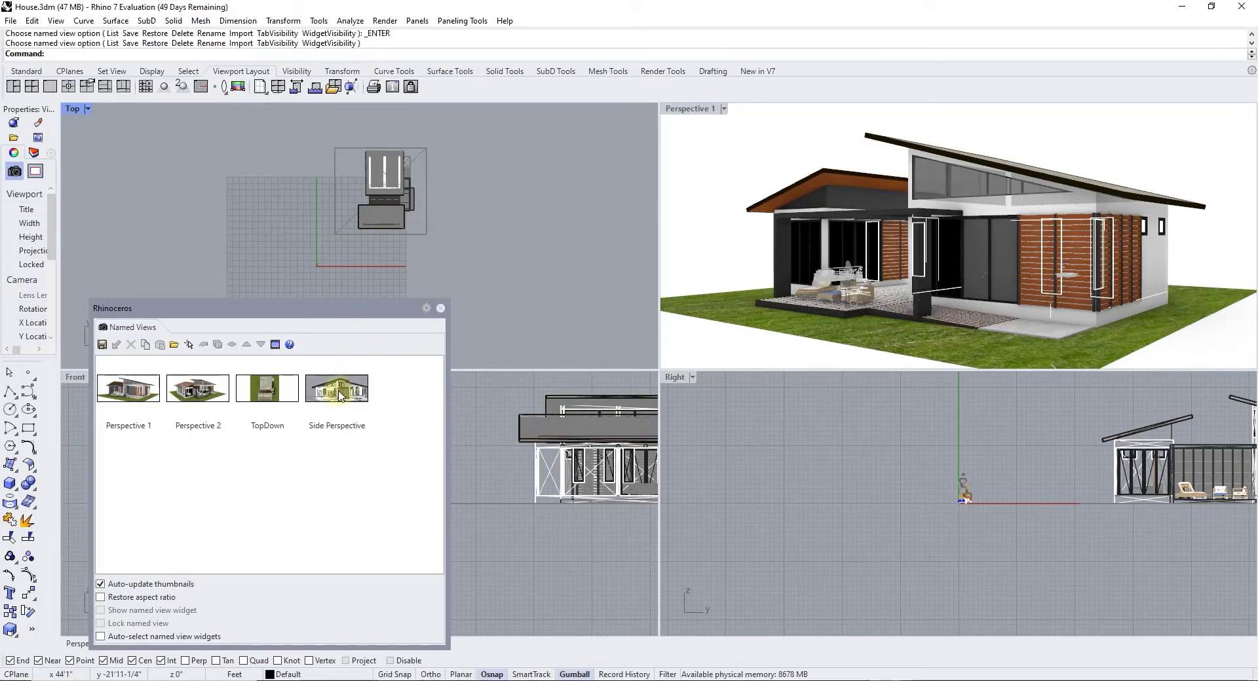
# Restore the "Side Perspective" named view in the "Perspective 1" viewport, with the named views list moved aside.
pyautogui.moveTo(308, 309); pyautogui.dragTo(494, 297)
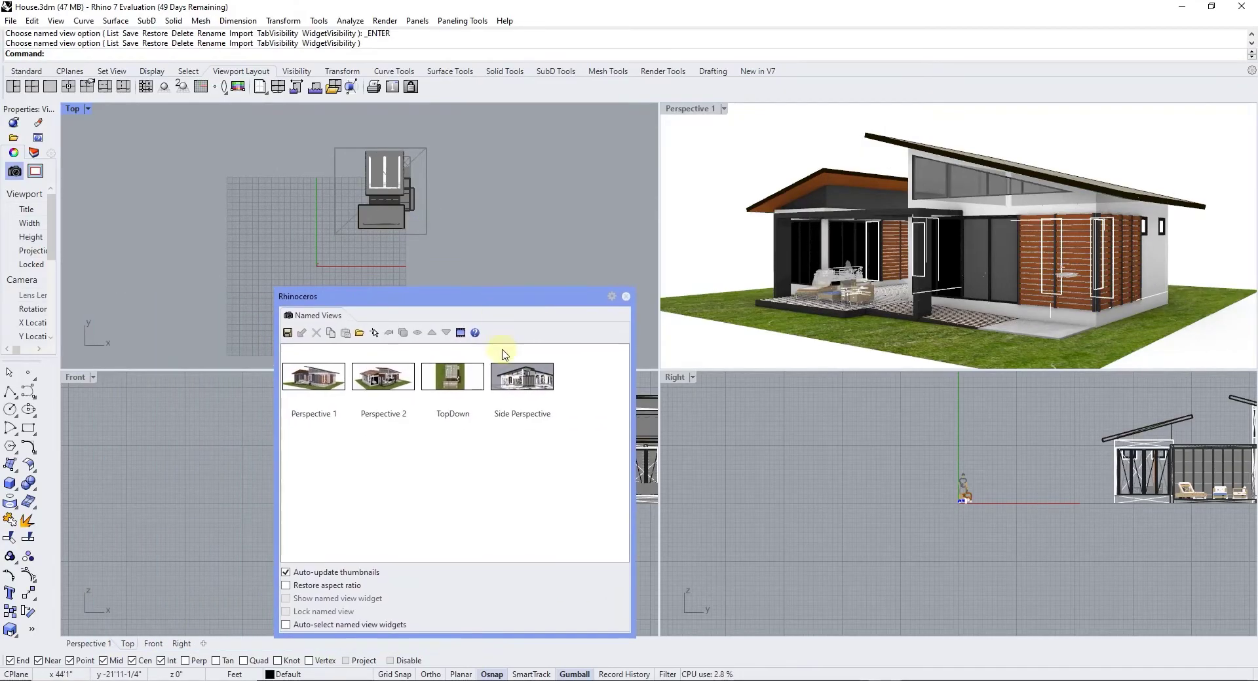
pyautogui.click(508, 376)
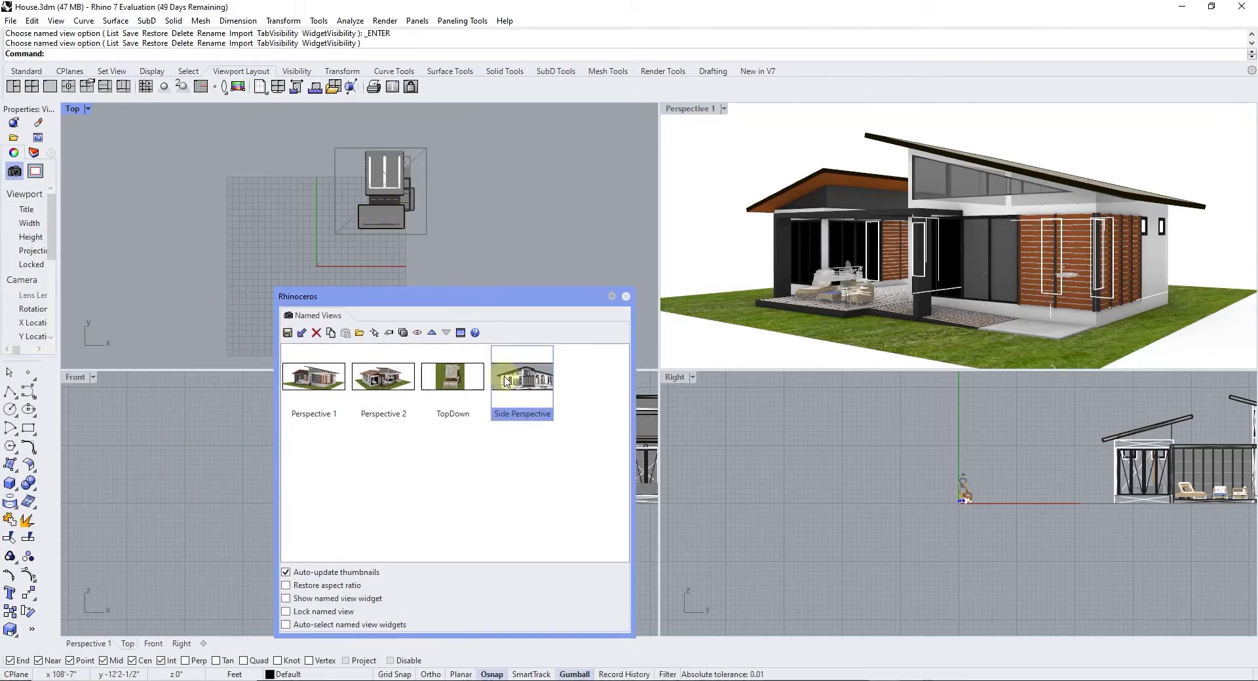
pyautogui.click(695, 107)
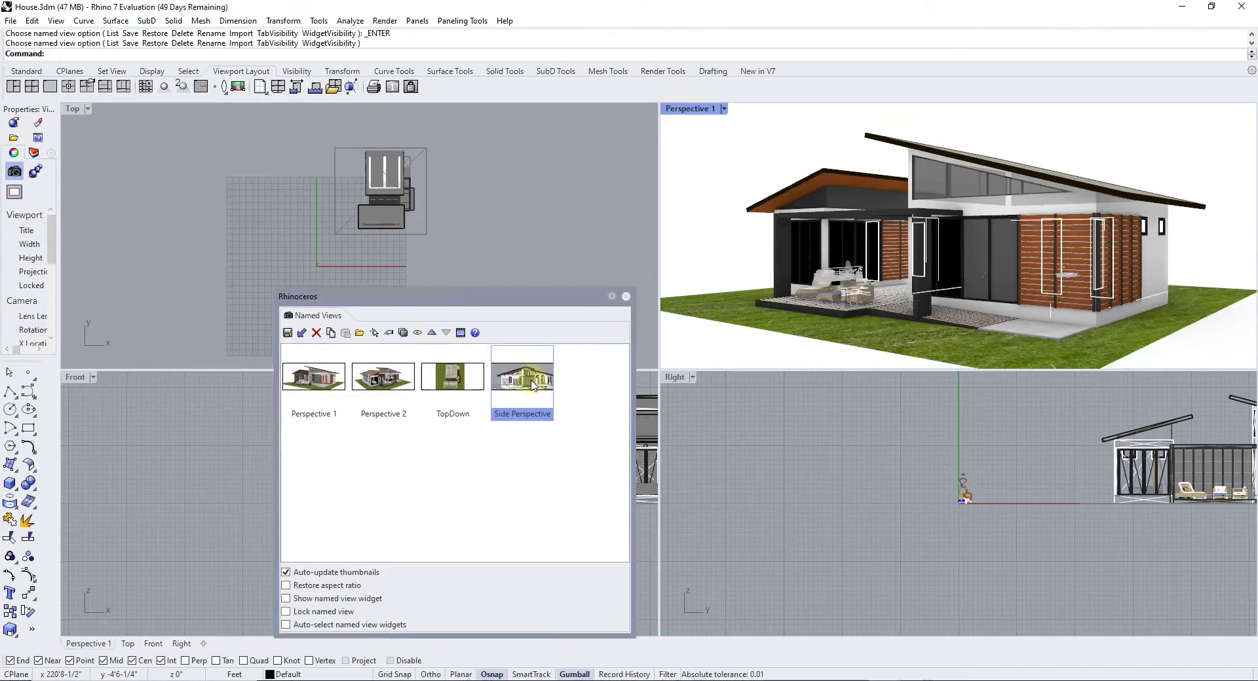
pyautogui.doubleClick(527, 380)
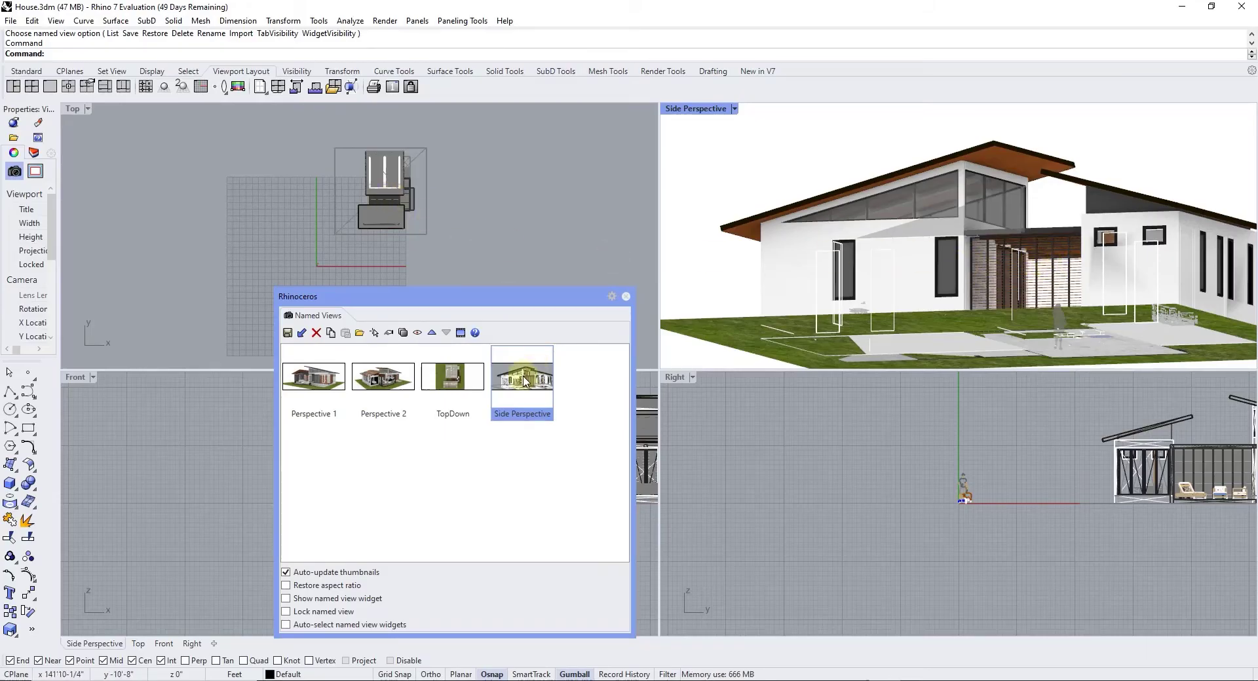
# Show the named view widget of "Side Perspective" and select its camera in the Right viewport.
pyautogui.click(287, 600)
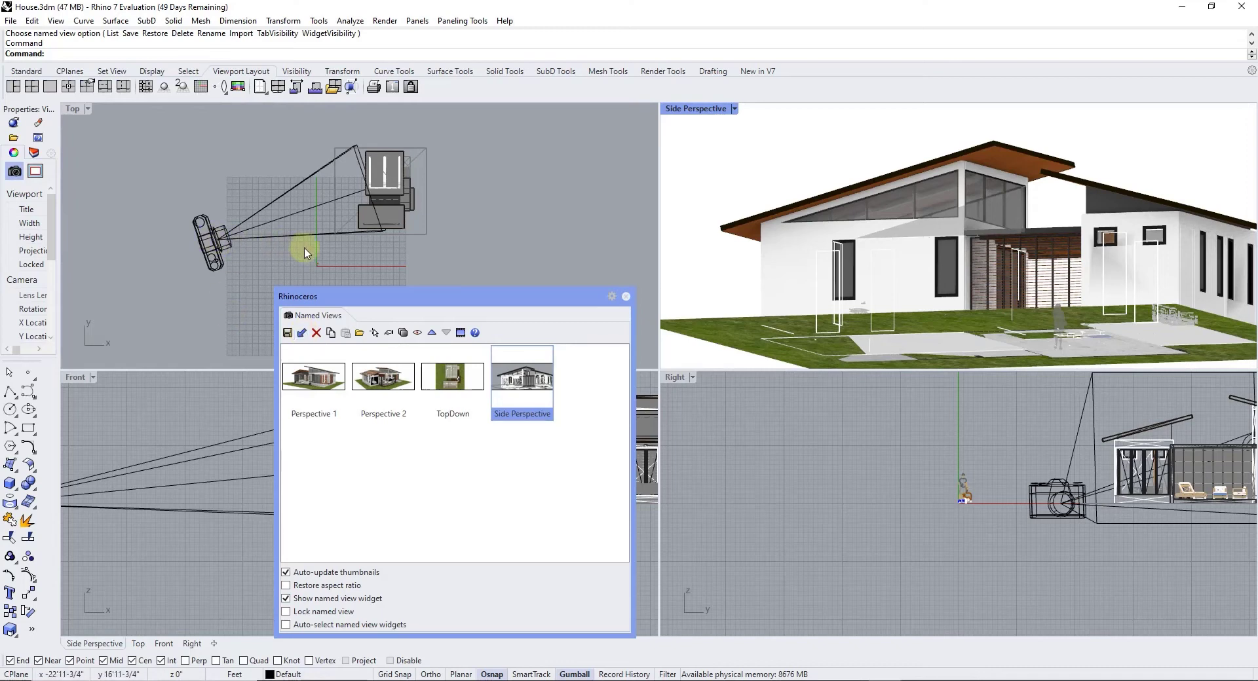
pyautogui.scroll(-3, 335, 220)
pyautogui.scroll(-5, 210, 498)
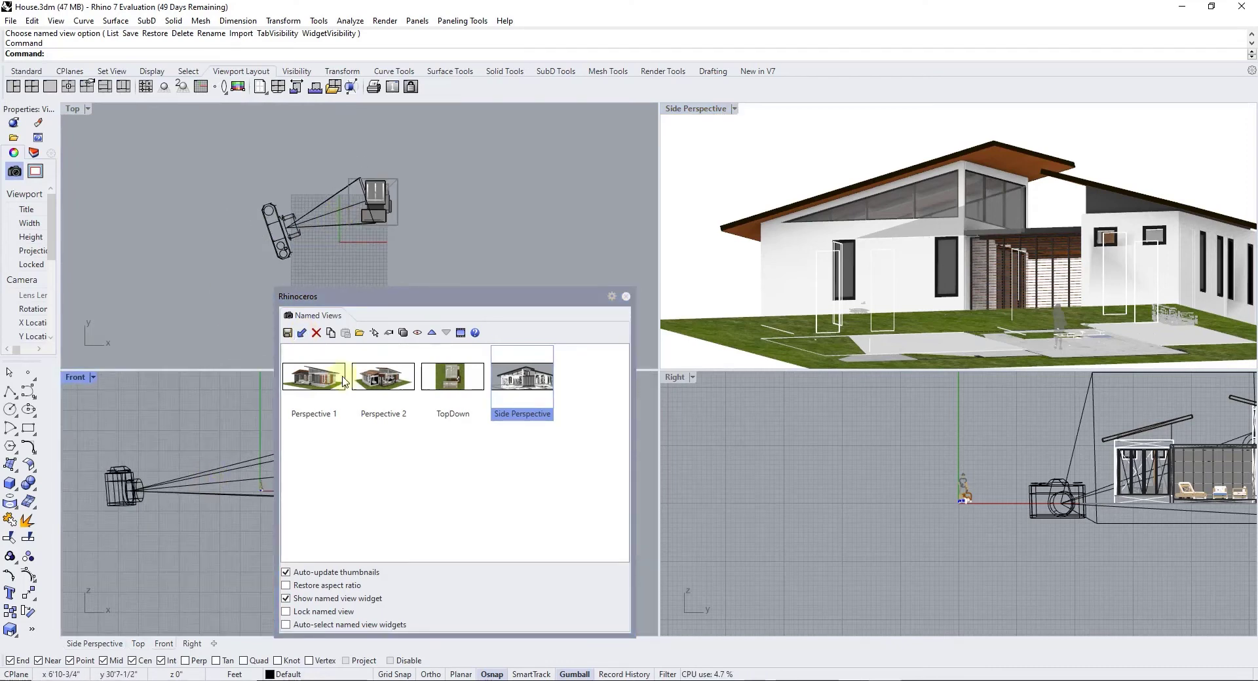
pyautogui.scroll(-6, 963, 499)
pyautogui.scroll(6, 1187, 514)
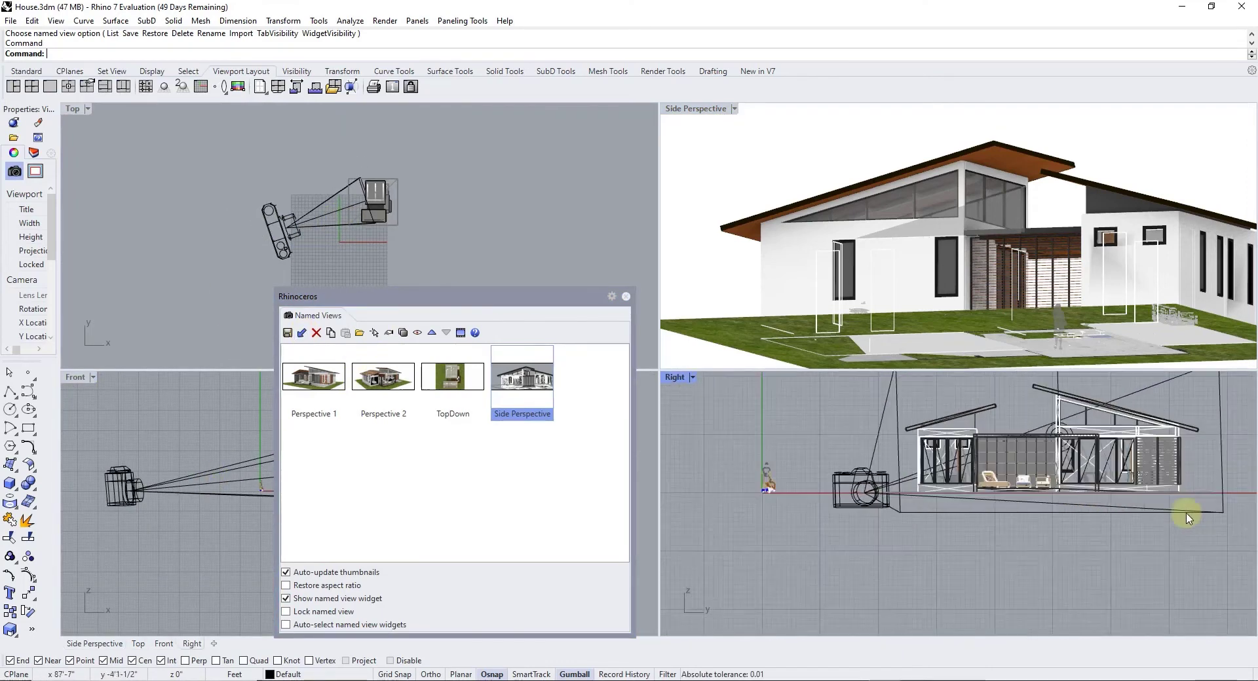
pyautogui.scroll(-4, 958, 460)
pyautogui.scroll(4, 1095, 446)
pyautogui.click(790, 491)
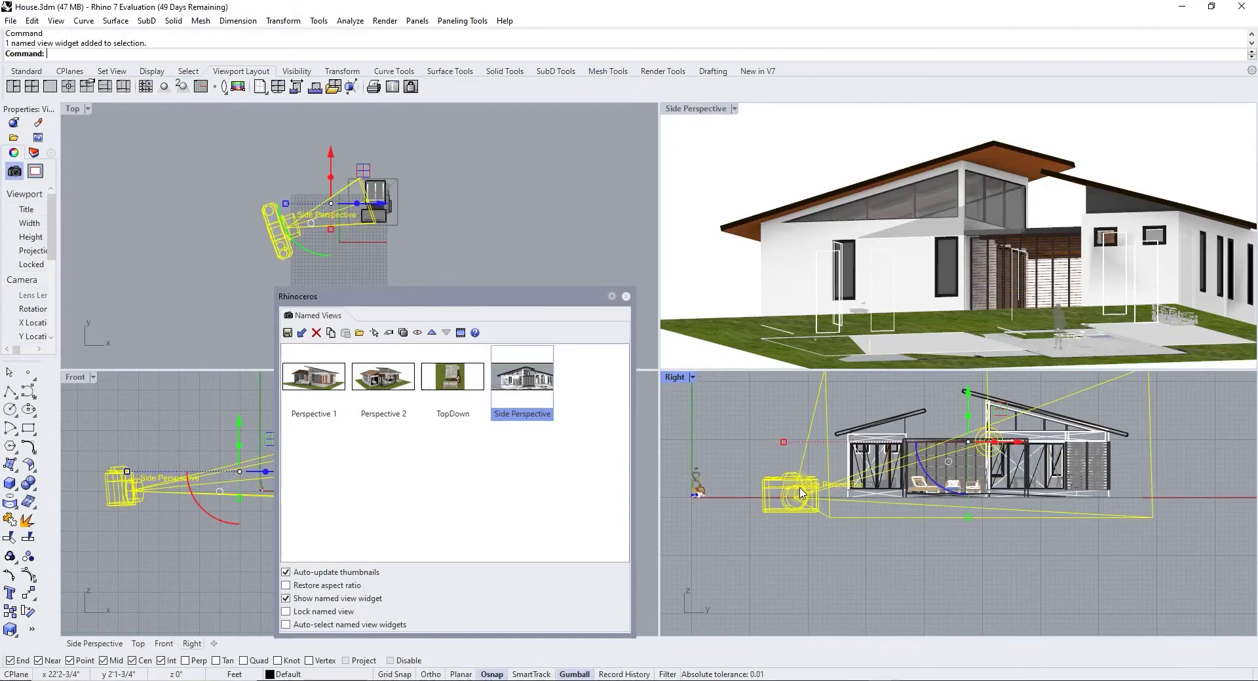
# Raise the "Side Perspective" camera widget, move it slightly closer to the house, and restore the edited named view in its perspective viewport.
pyautogui.moveTo(968, 404); pyautogui.dragTo(968, 392)
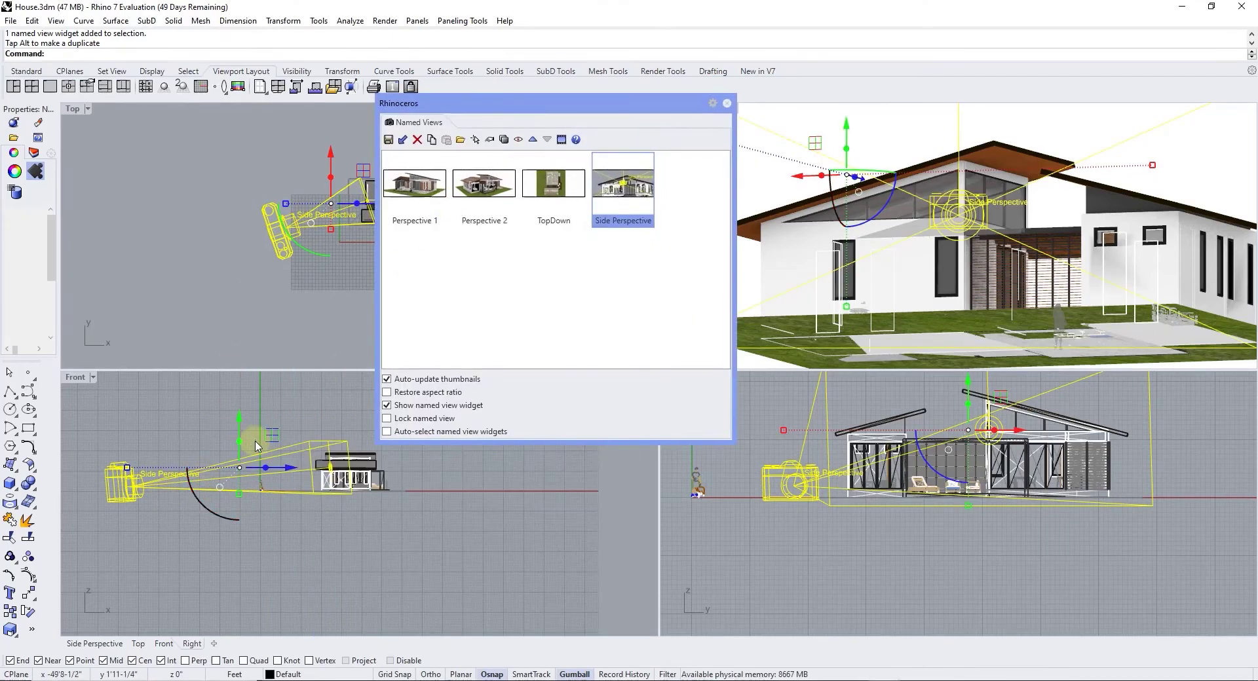
pyautogui.moveTo(199, 503); pyautogui.dragTo(300, 471)
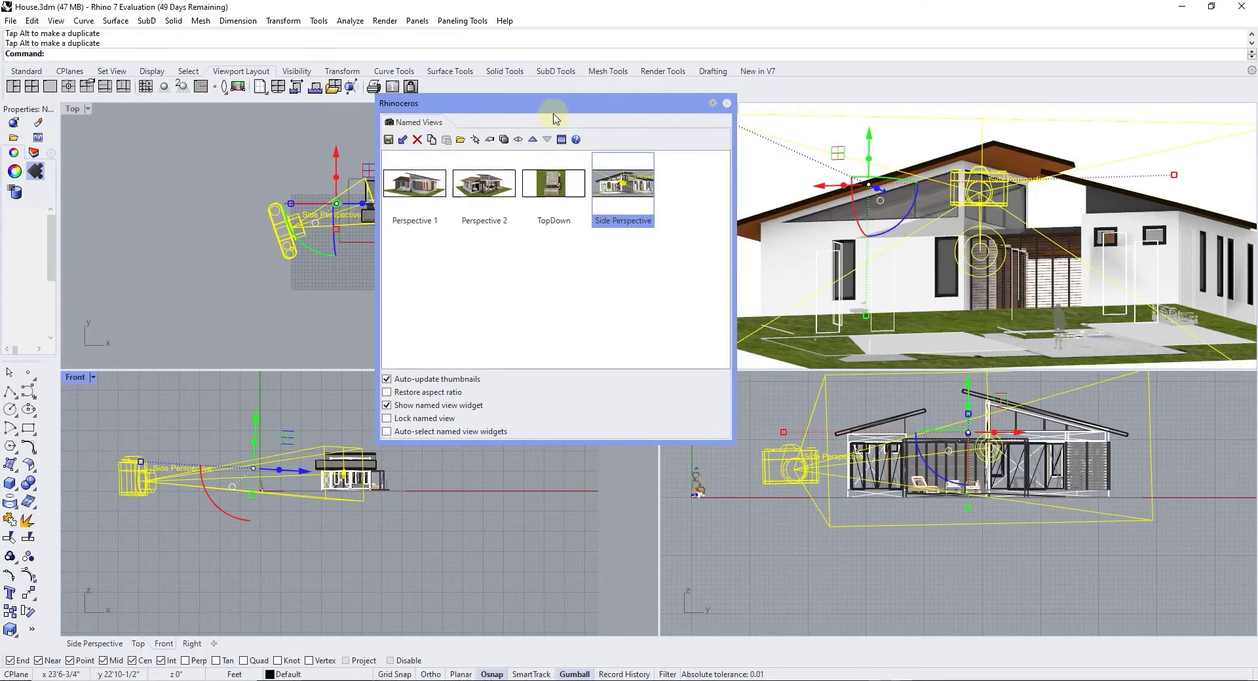
pyautogui.moveTo(551, 106); pyautogui.dragTo(338, 212)
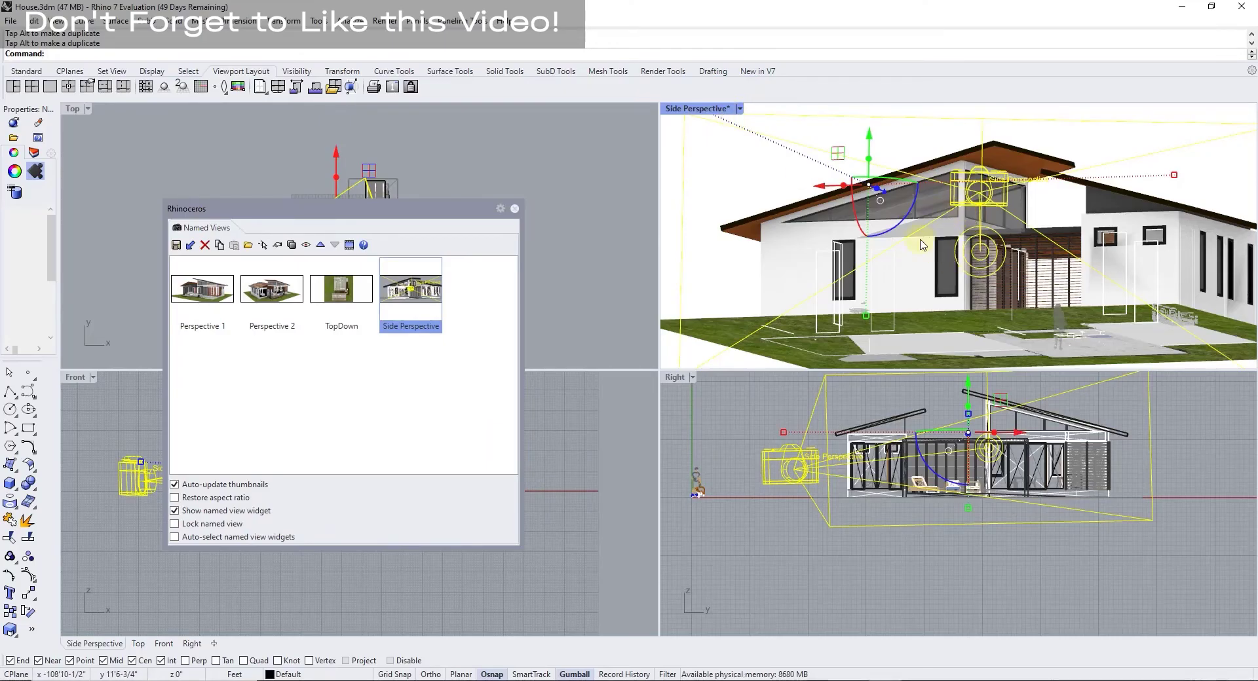
pyautogui.click(739, 109)
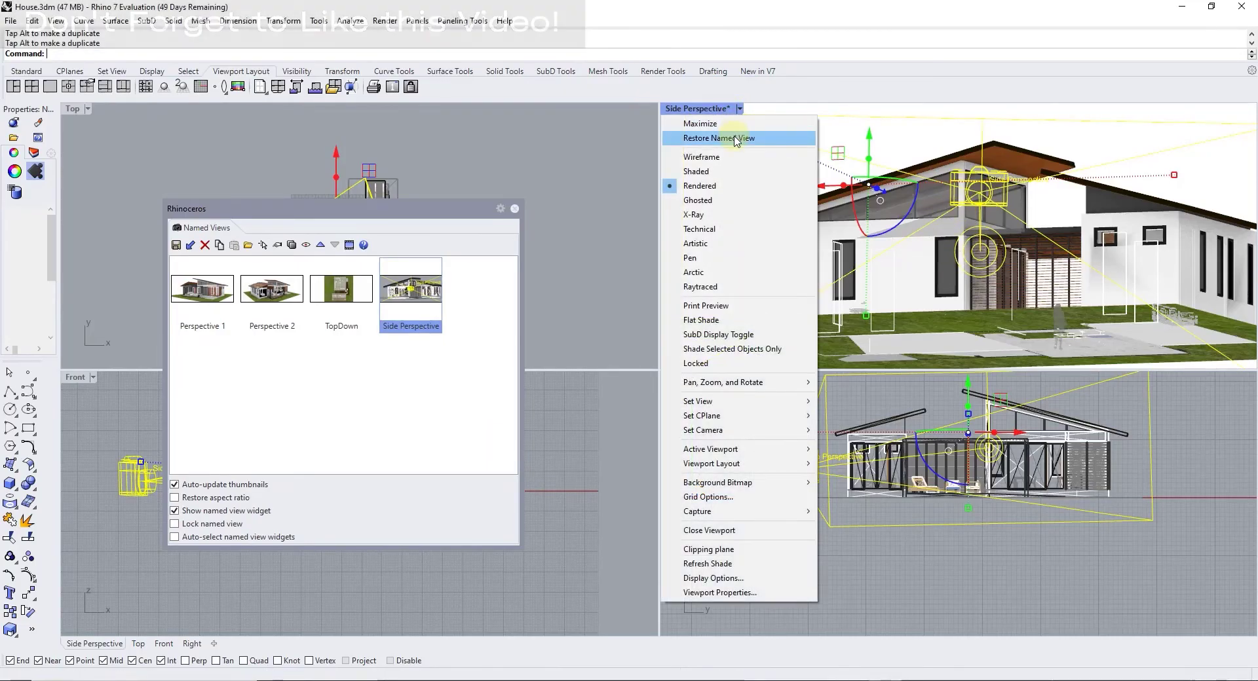
pyautogui.click(735, 135)
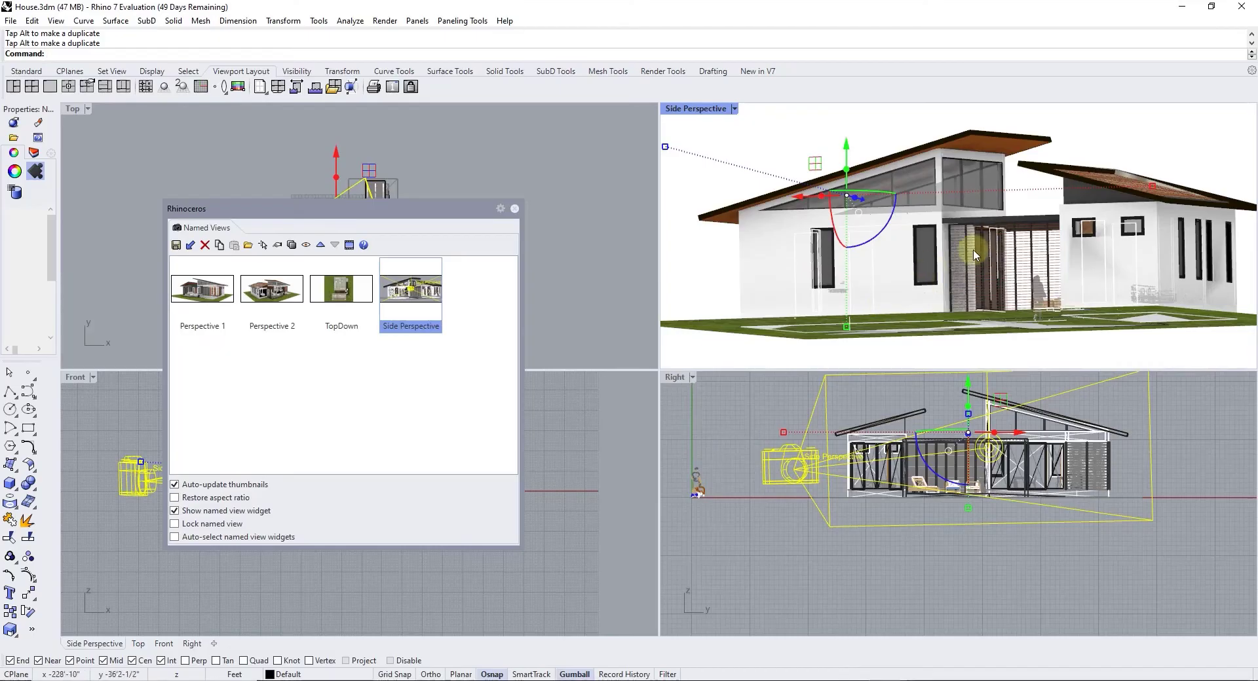
# Shift the "Side Perspective" camera widget slightly in plan, away from the house, in the Top viewport.
pyautogui.moveTo(384, 210); pyautogui.dragTo(635, 215)
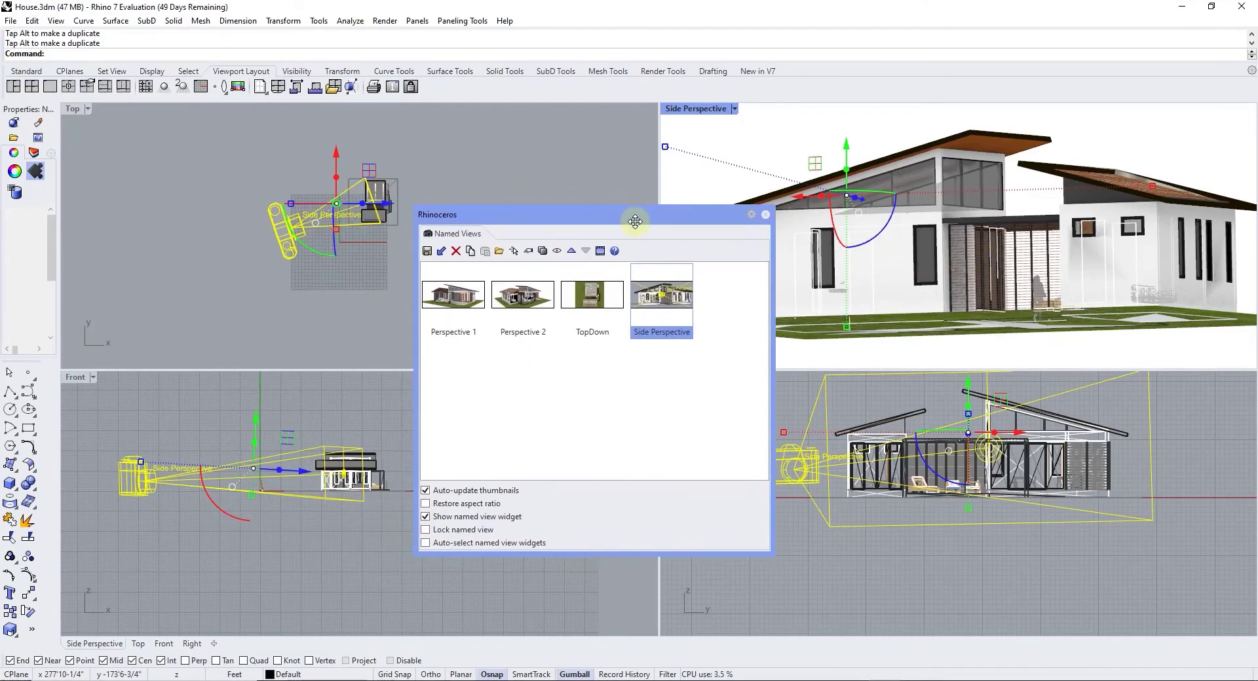
pyautogui.scroll(5, 289, 205)
pyautogui.scroll(2, 456, 181)
pyautogui.scroll(-6, 322, 206)
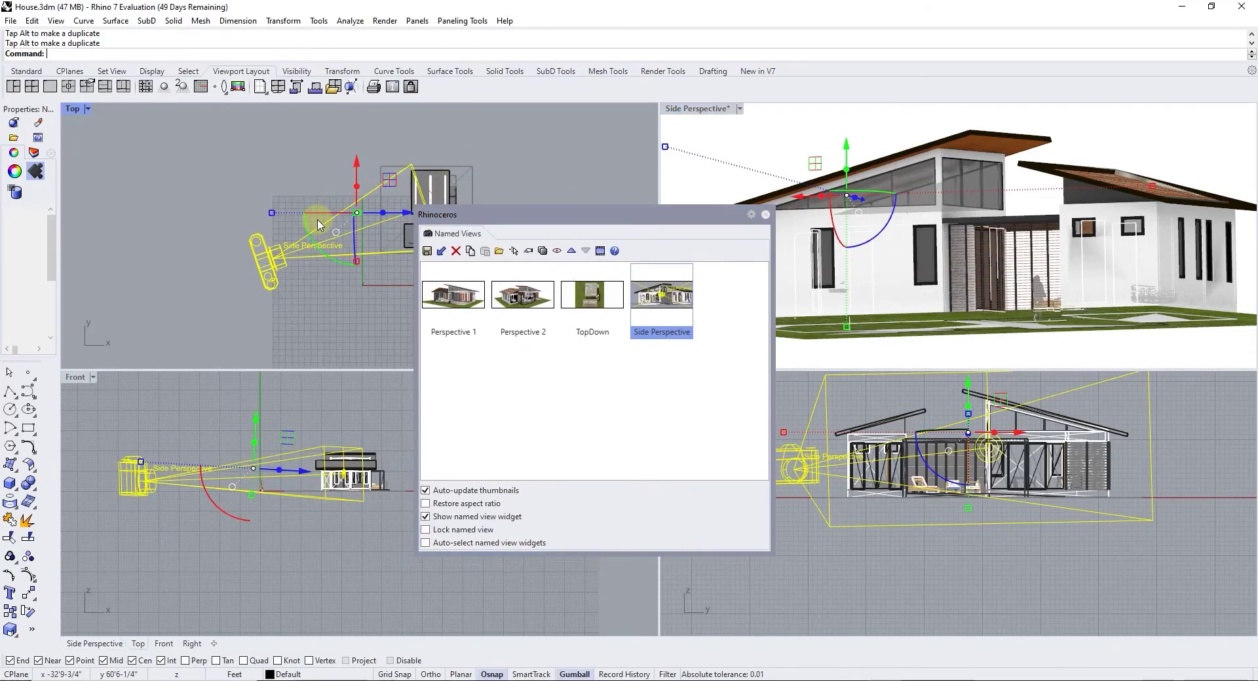
pyautogui.scroll(6, 386, 208)
pyautogui.scroll(-1, 311, 246)
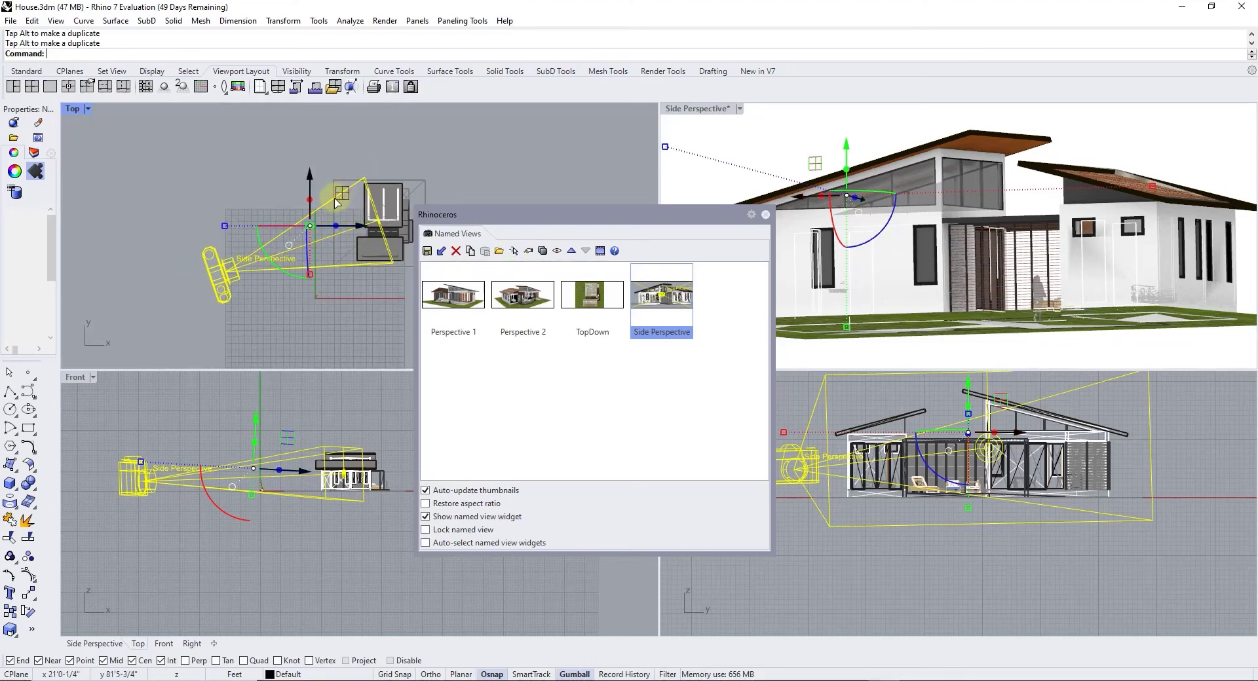
pyautogui.moveTo(336, 203); pyautogui.dragTo(335, 209)
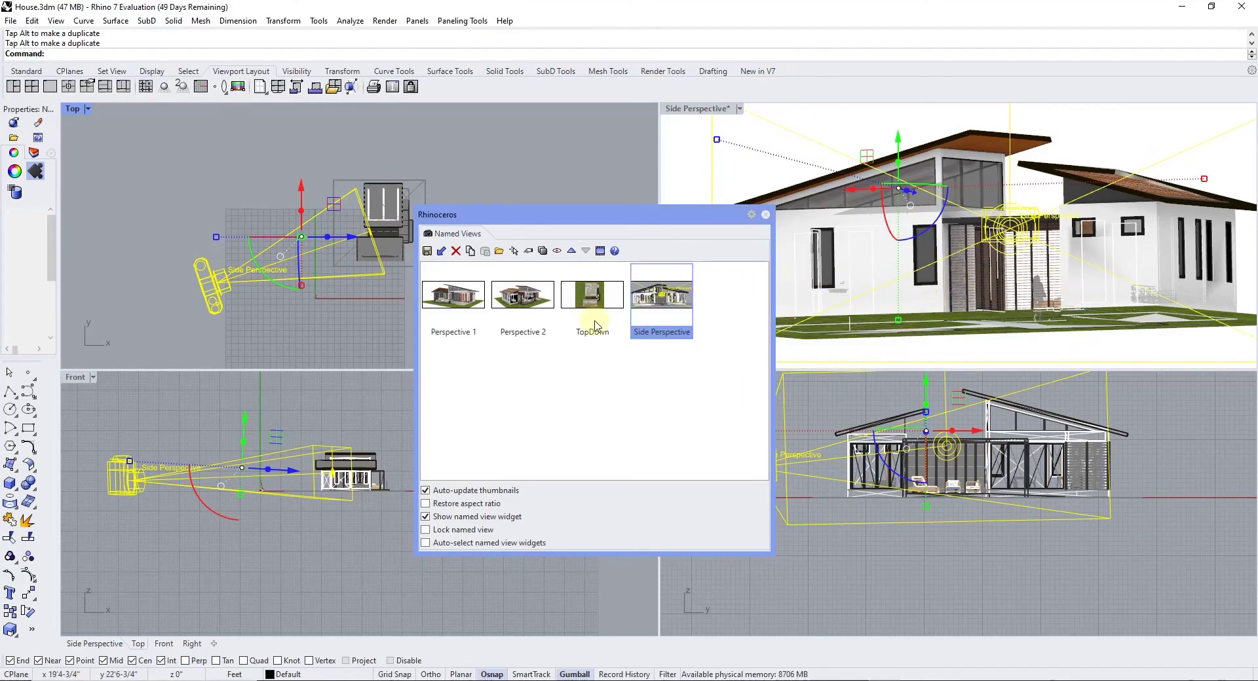
# Turn off the "Side Perspective" named view widget, show the one of "Perspective 2", and select its camera in the Top viewport.
pyautogui.click(521, 293)
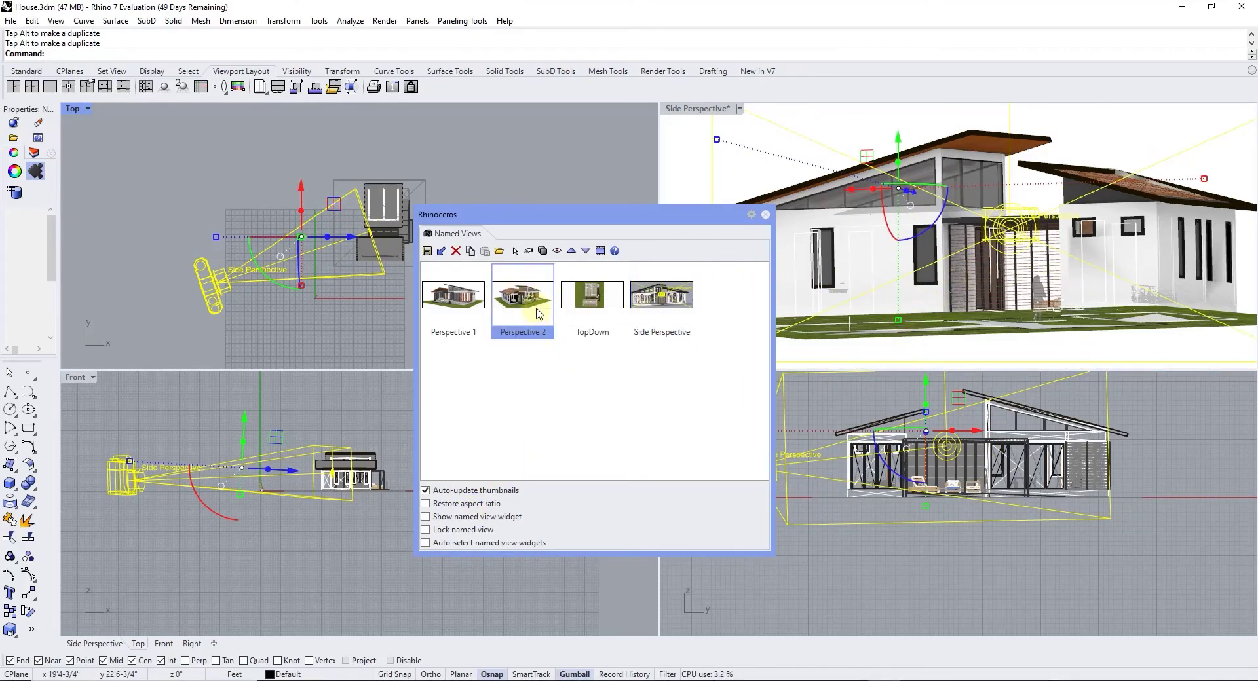
pyautogui.click(671, 287)
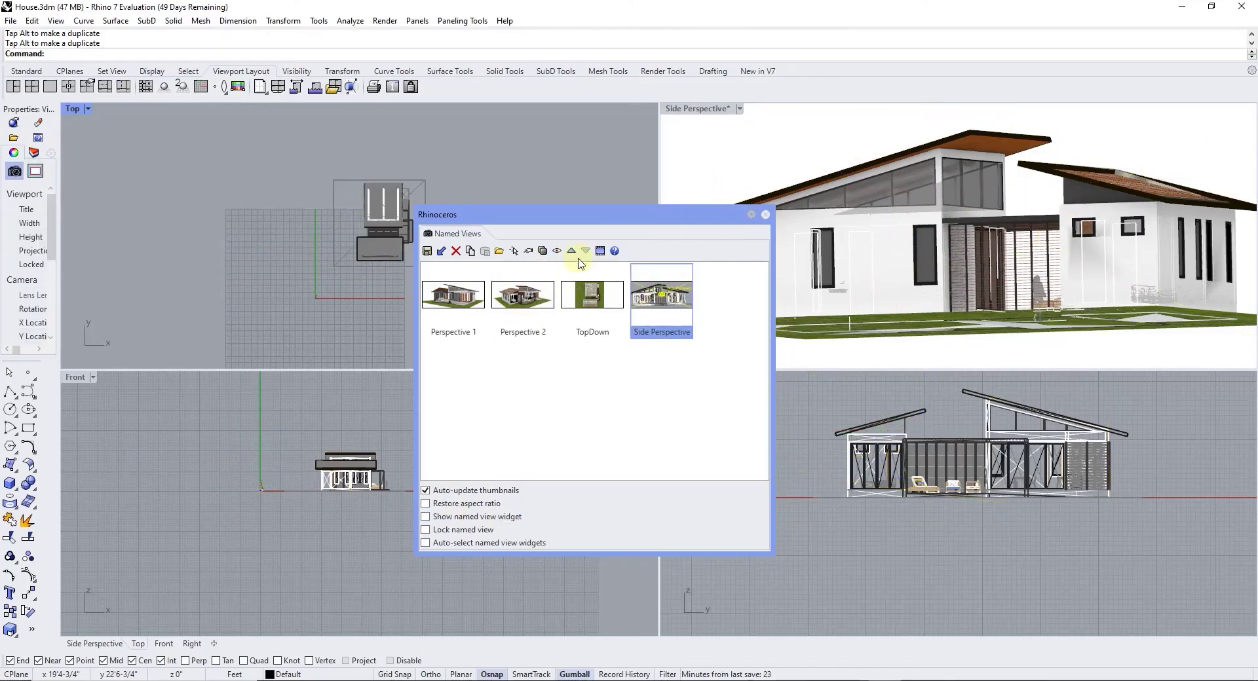
pyautogui.click(528, 310)
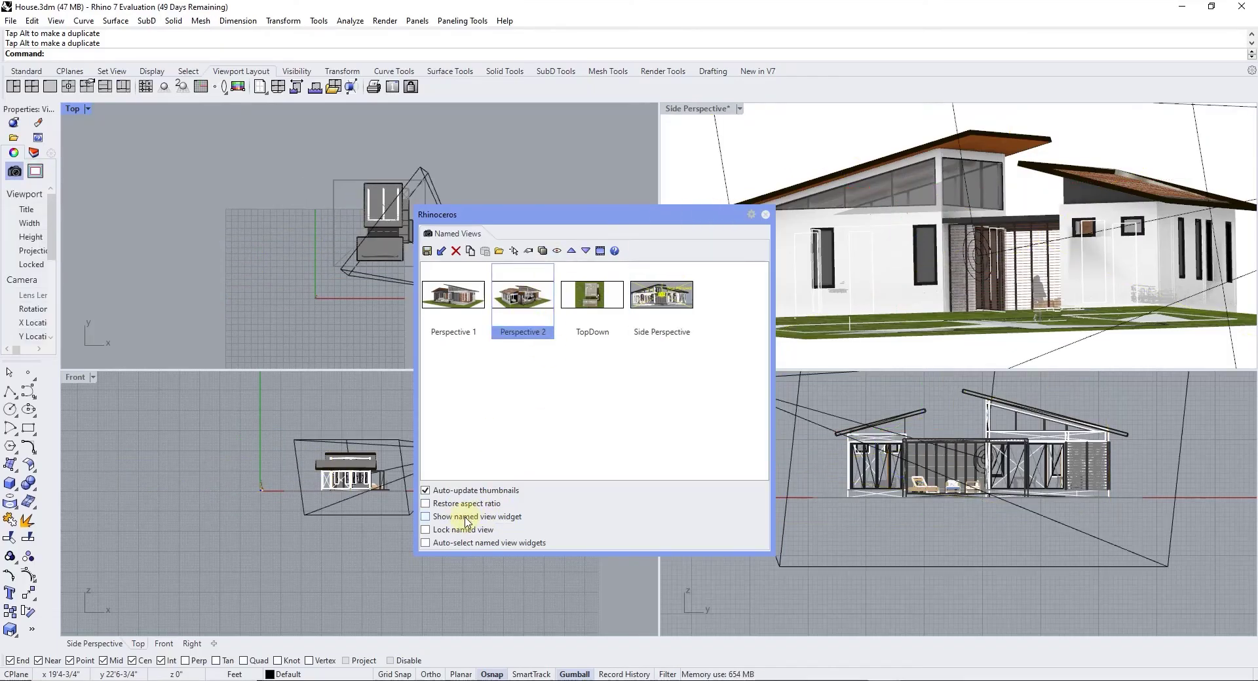
pyautogui.moveTo(533, 217); pyautogui.dragTo(153, 314)
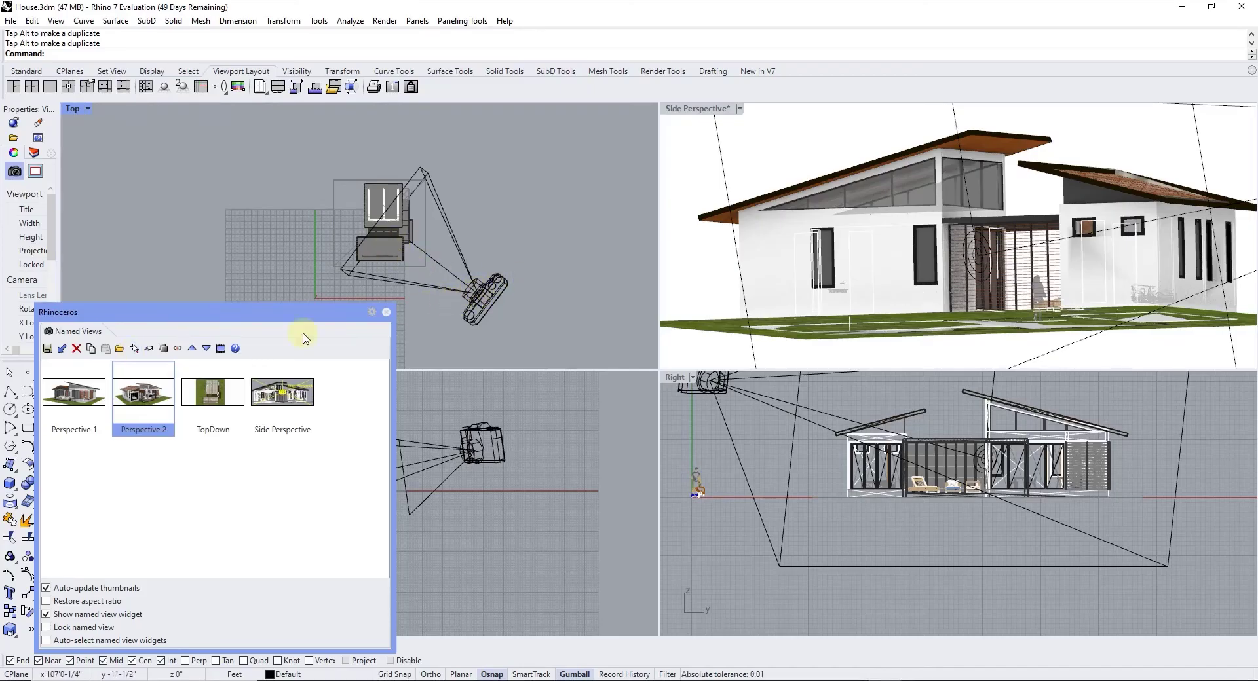
pyautogui.click(485, 298)
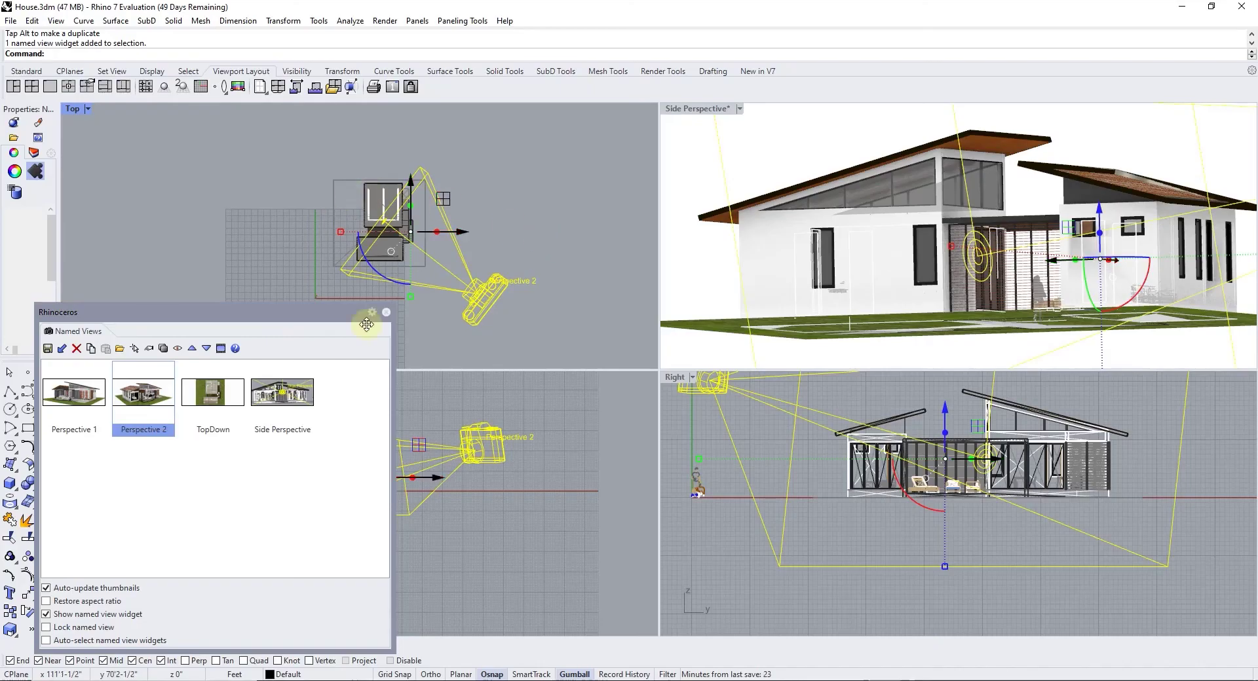